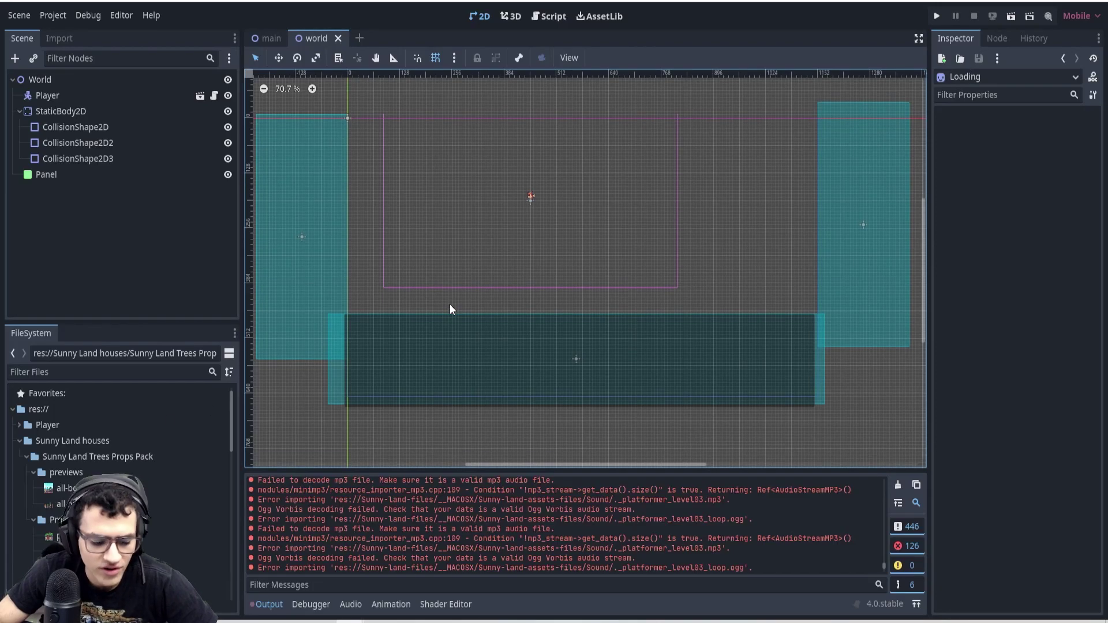
Step: Create a new scene with a ParallaxBackground node as its root
{"action": "left_click", "coordinate": [359, 38]}
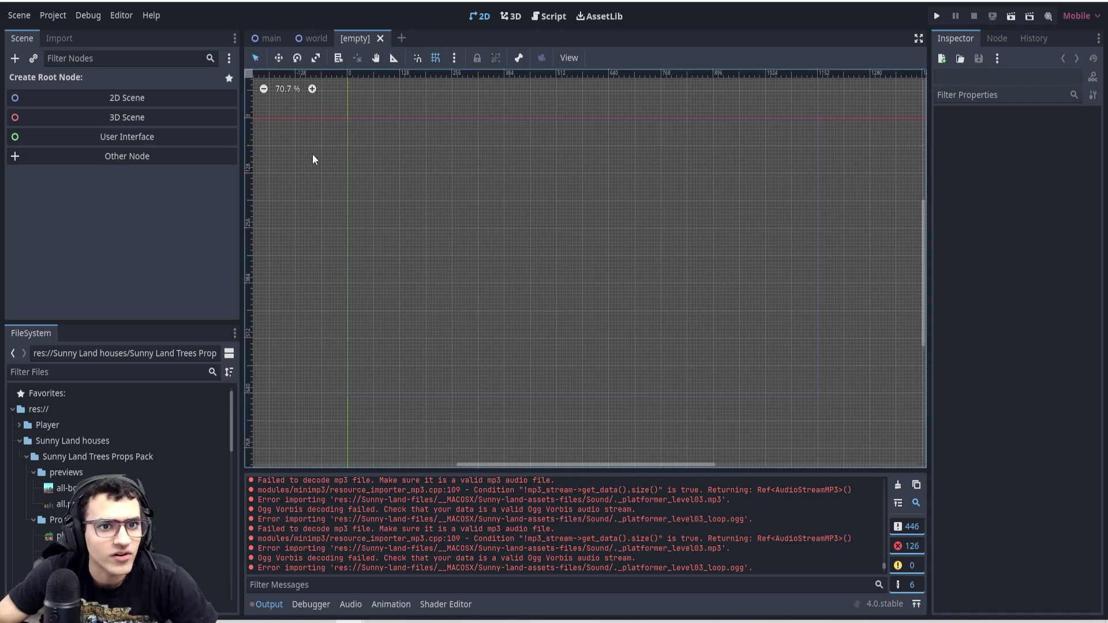
{"action": "left_click", "coordinate": [127, 156]}
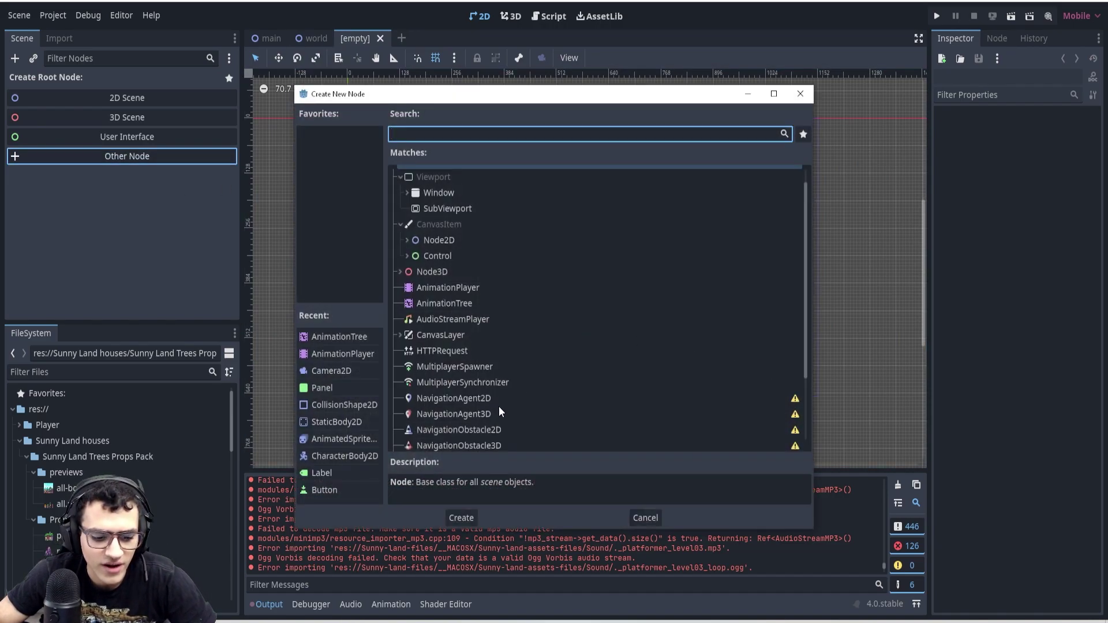
{"action": "type", "text": "para"}
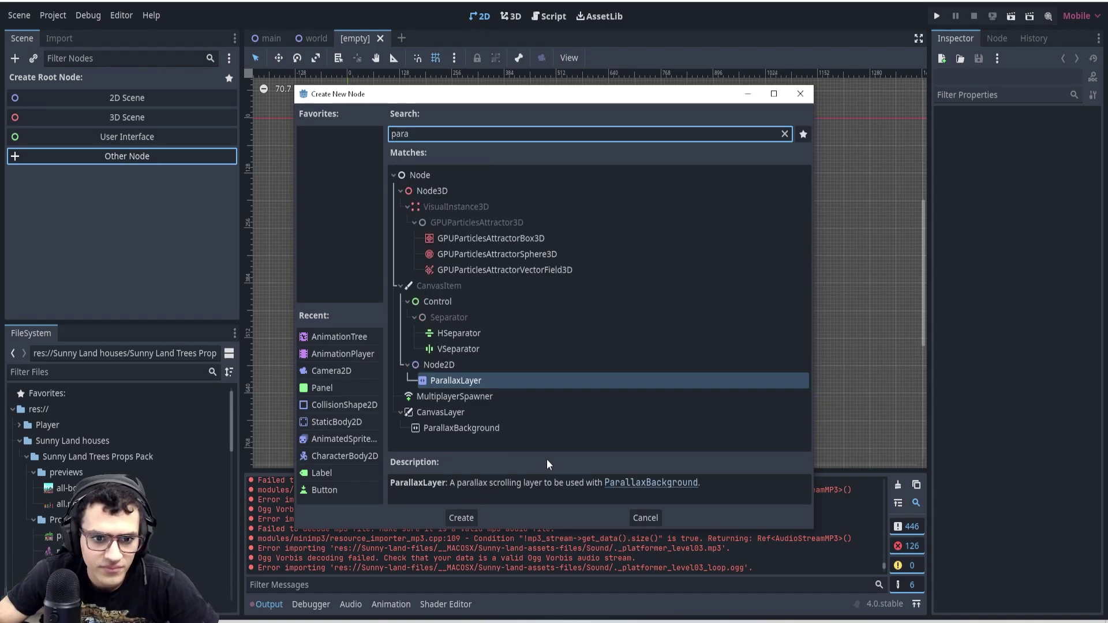
{"action": "left_click", "coordinate": [456, 428]}
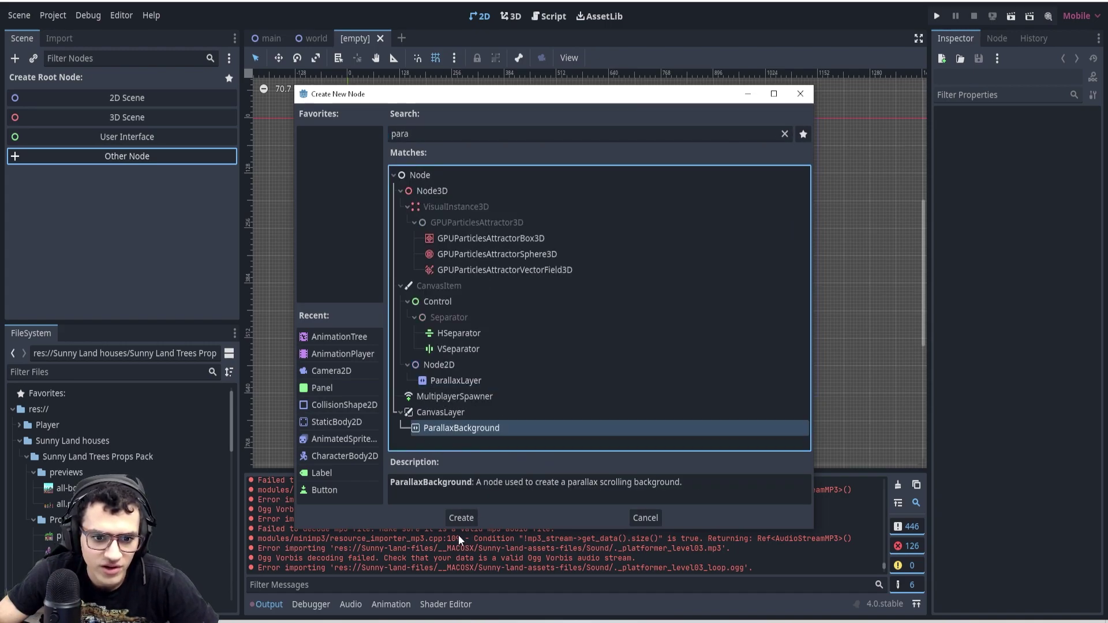
{"action": "left_click", "coordinate": [453, 517]}
Step: Add a ParallaxLayer child to the ParallaxBackground root and expand the layer's Motion properties
{"action": "left_click", "coordinate": [14, 58]}
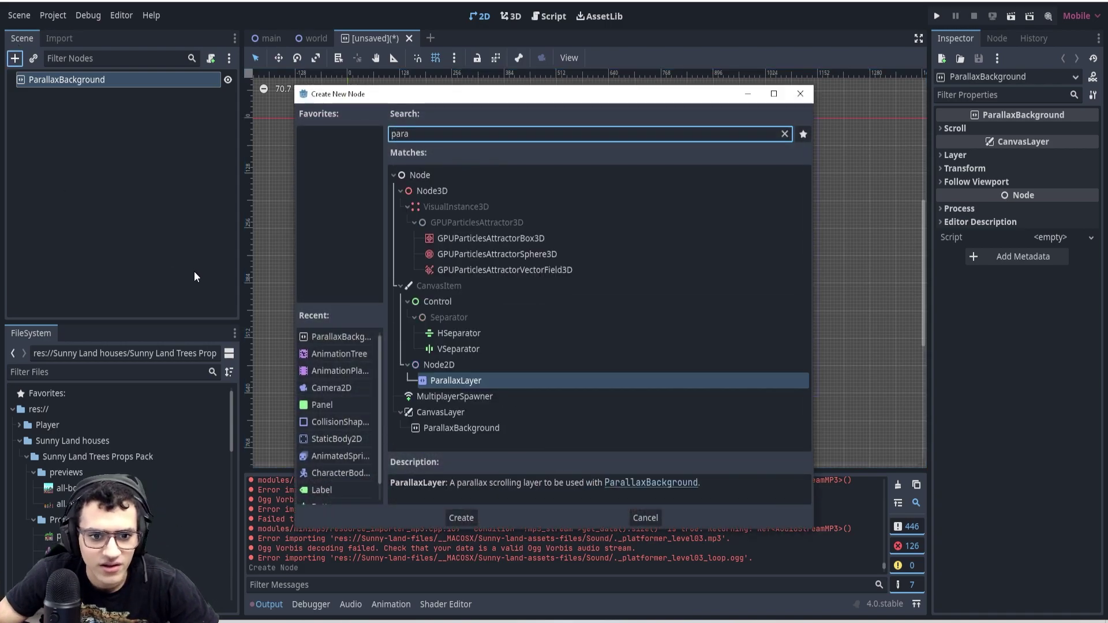
{"action": "left_click", "coordinate": [461, 518]}
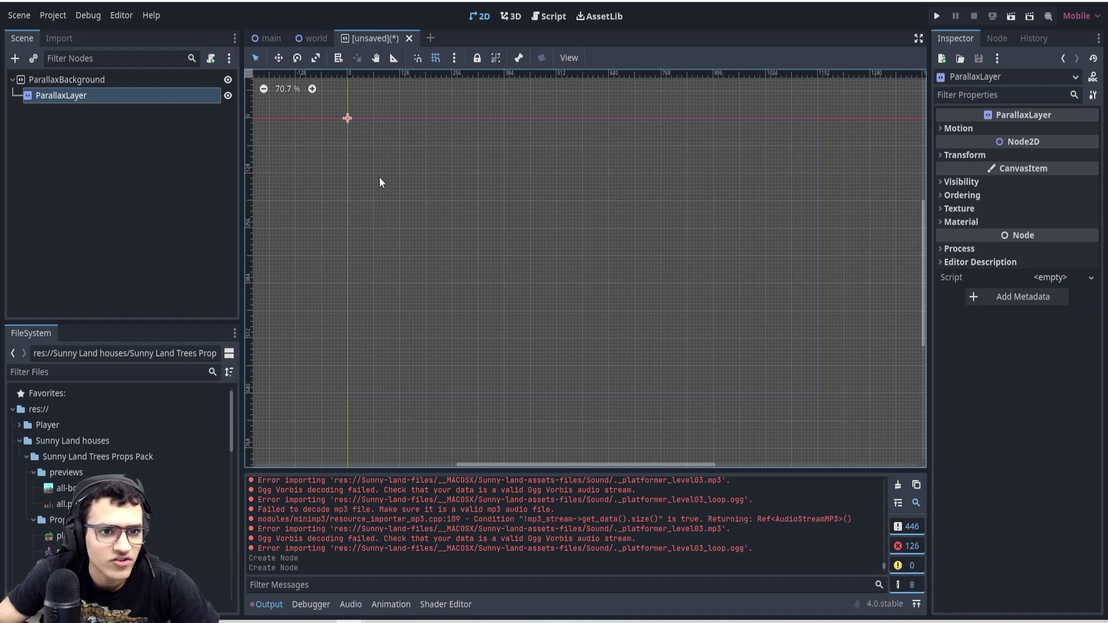
{"action": "left_click", "coordinate": [1010, 127]}
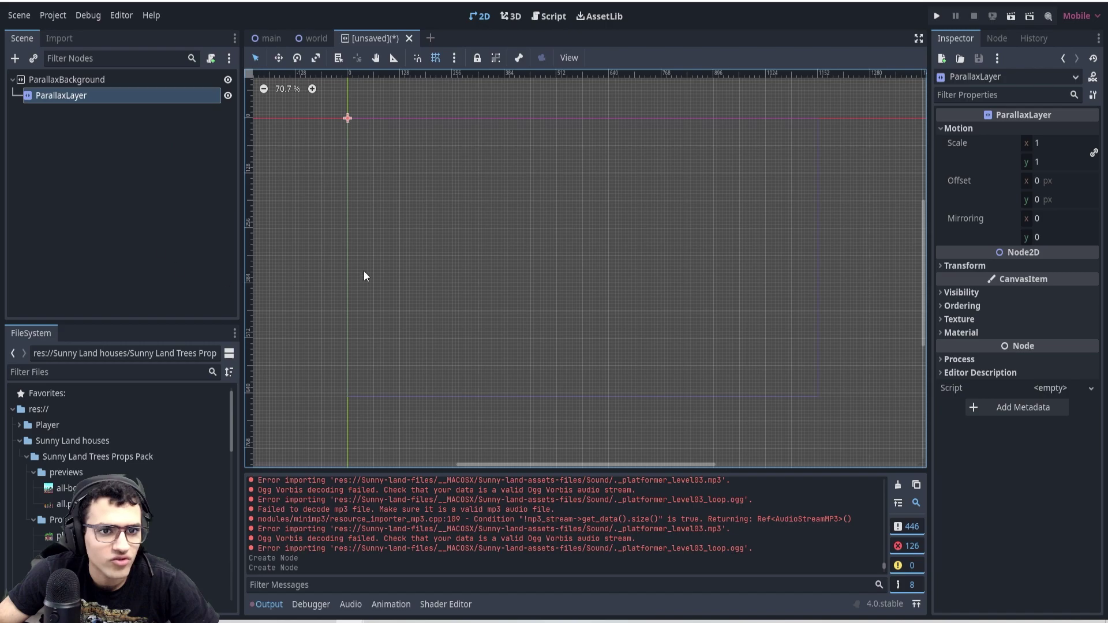
{"action": "left_click", "coordinate": [82, 103]}
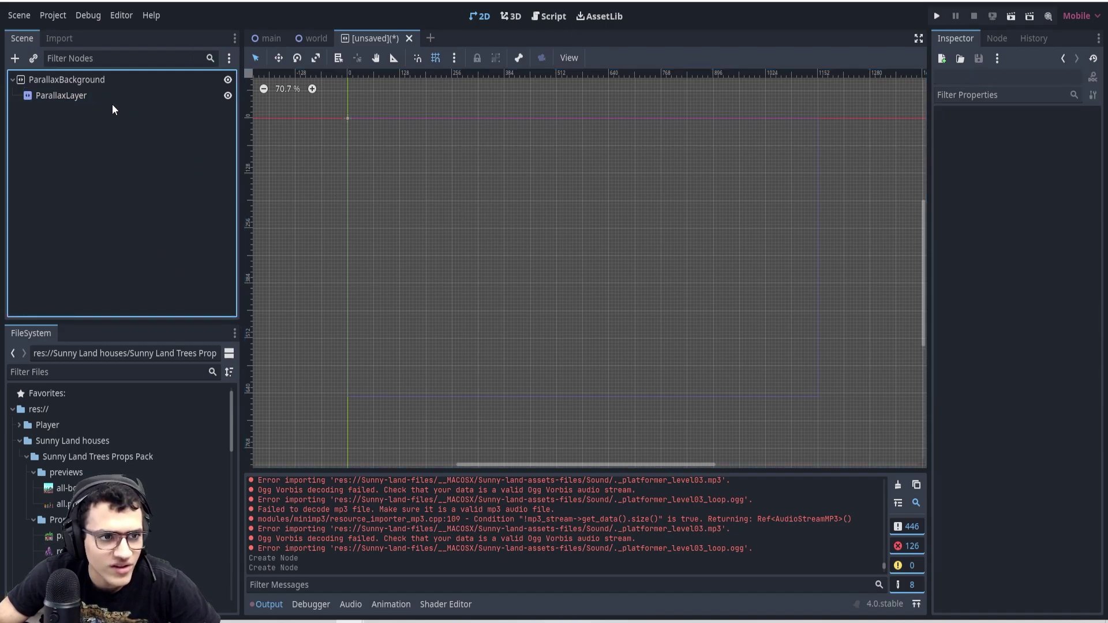
{"action": "left_click", "coordinate": [99, 94]}
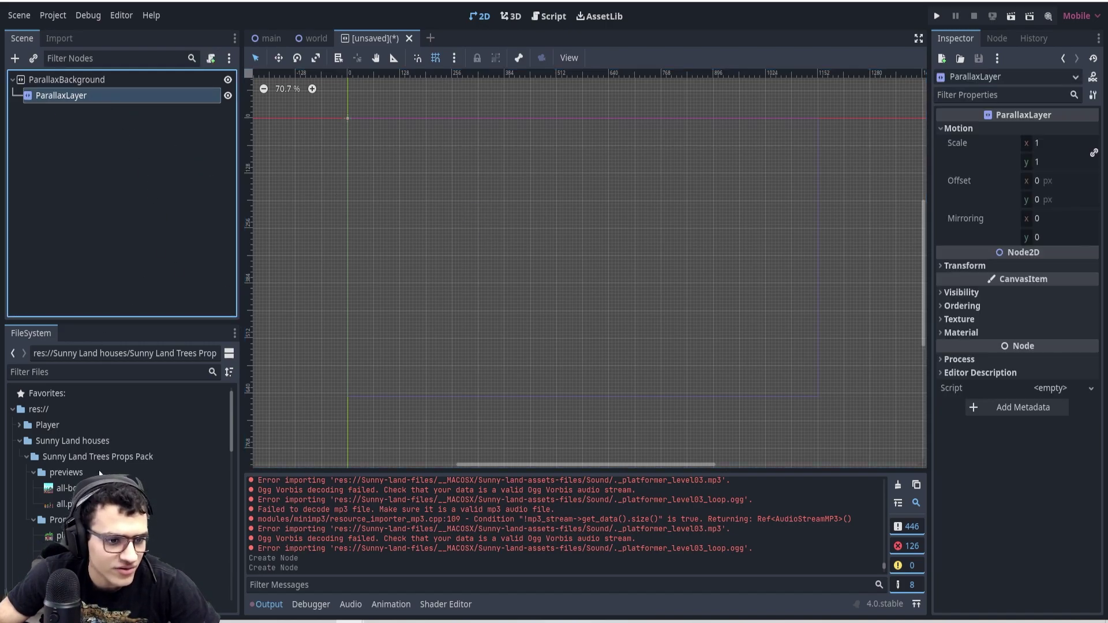
Step: Place back.png from the sunny-land environment folder at the scene's origin corner and scale it to (3, 2.7) to fill the viewport frame
{"action": "scroll", "coordinate": [87, 439], "scroll_direction": "down", "scroll_amount": 10}
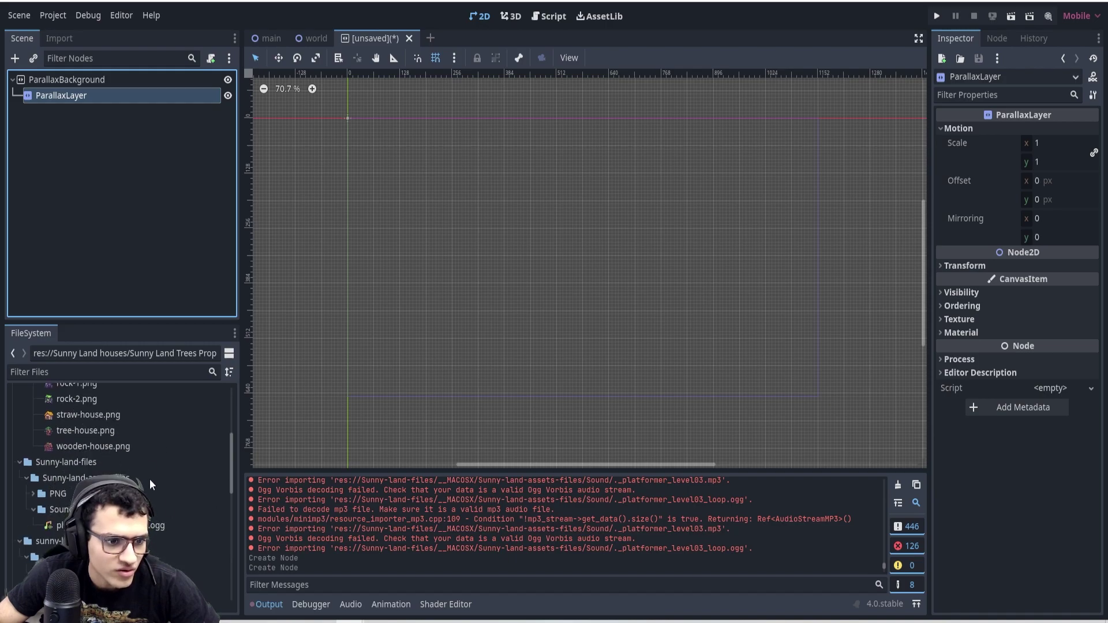
{"action": "scroll", "coordinate": [101, 453], "scroll_direction": "down", "scroll_amount": 5}
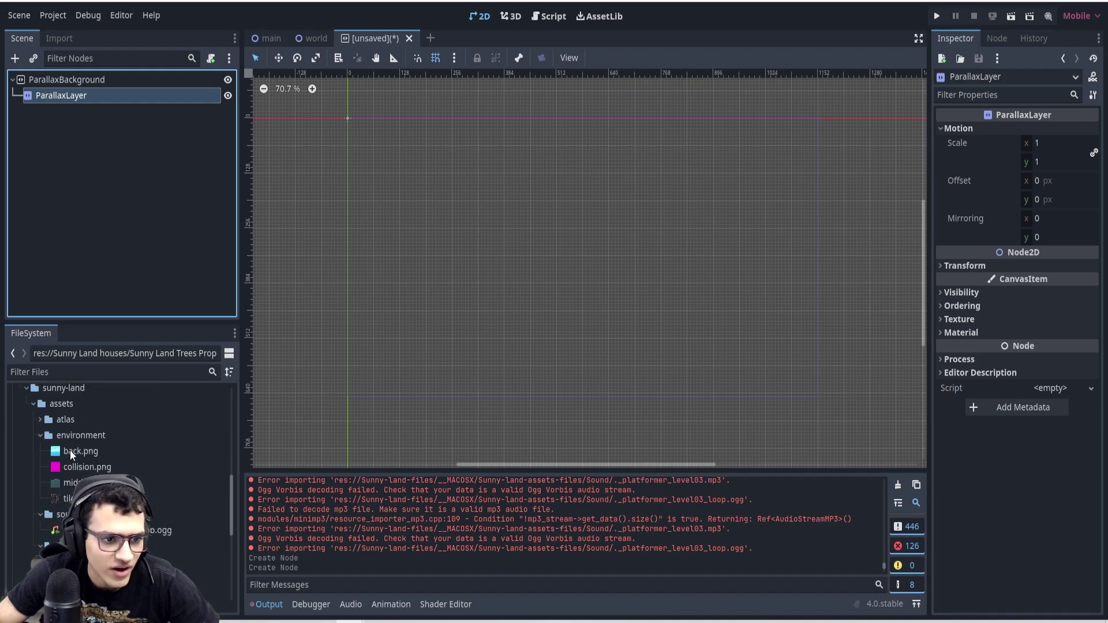
{"action": "left_click_drag", "start_coordinate": [76, 451], "coordinate": [461, 186]}
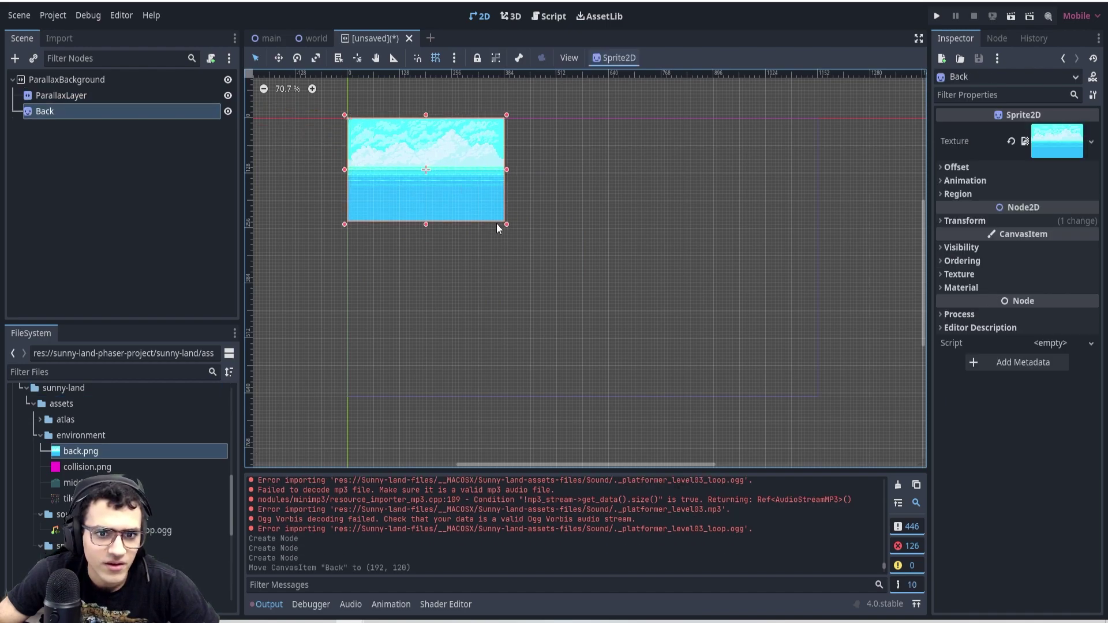
{"action": "left_click_drag", "start_coordinate": [507, 225], "coordinate": [828, 401]}
Step: Save the scene as BG.tscn and nest the Back sprite under ParallaxLayer
{"action": "key", "text": "ctrl+s"}
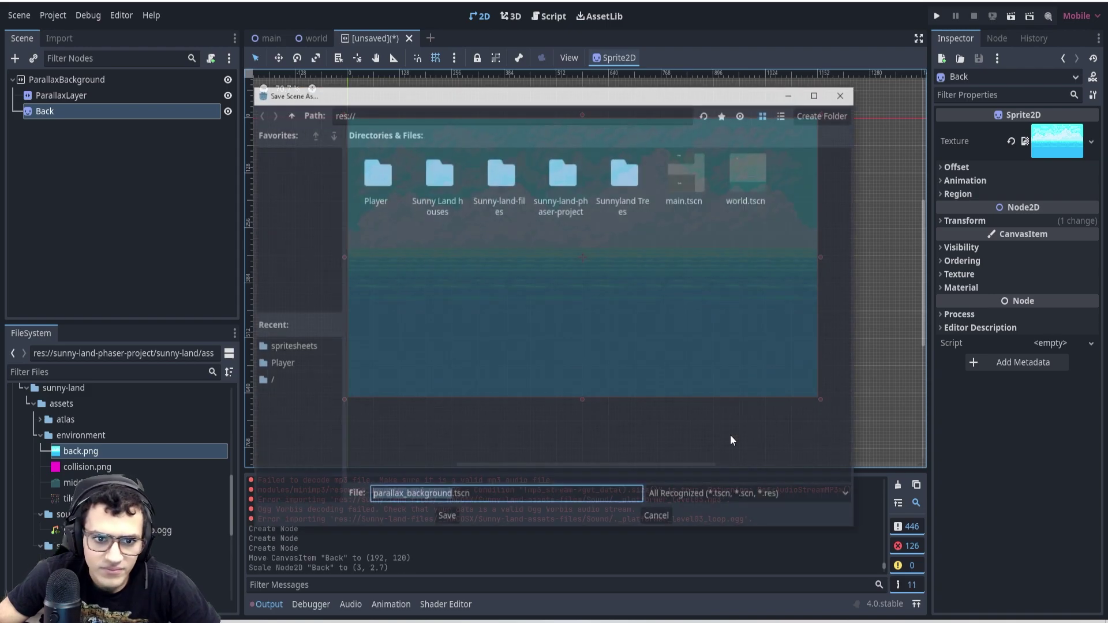
{"action": "type", "text": "BG"}
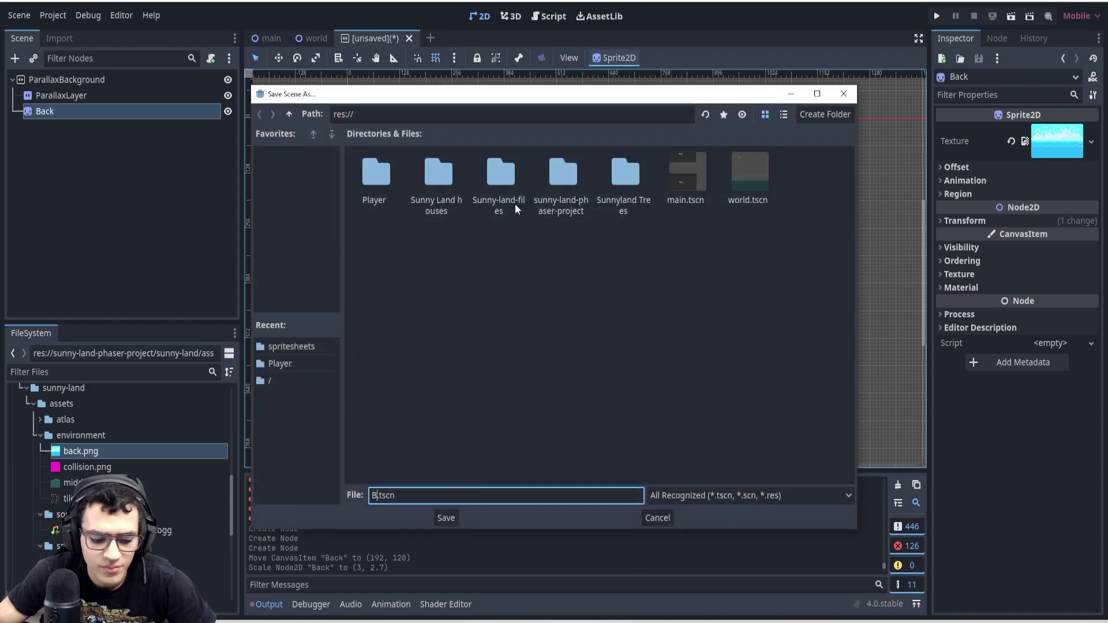
{"action": "left_click", "coordinate": [446, 518]}
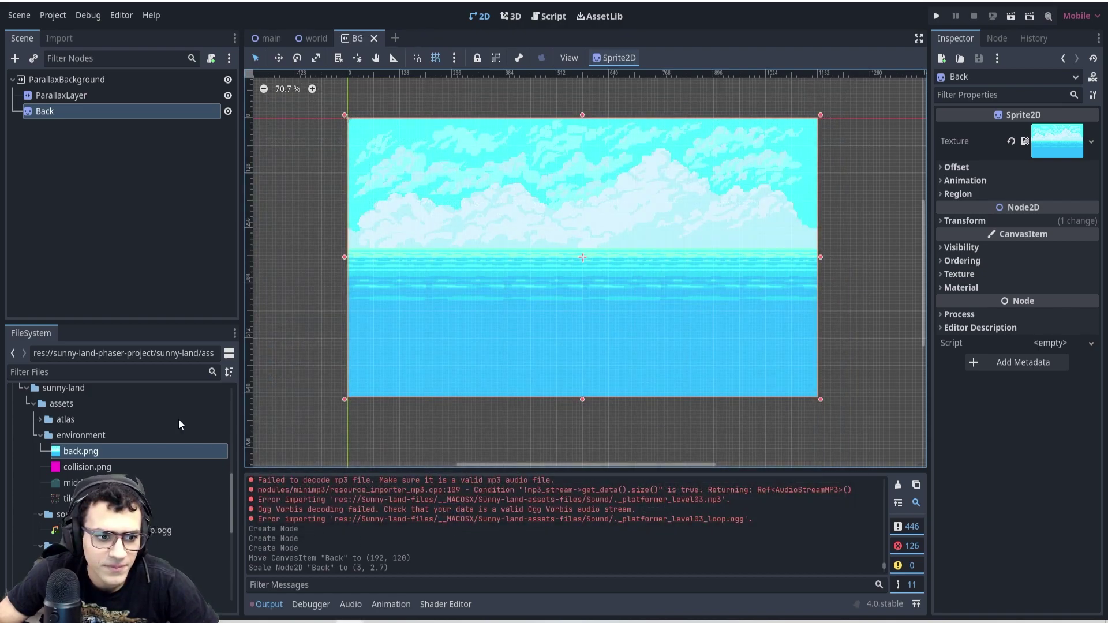
{"action": "left_click_drag", "start_coordinate": [89, 98], "coordinate": [89, 99]}
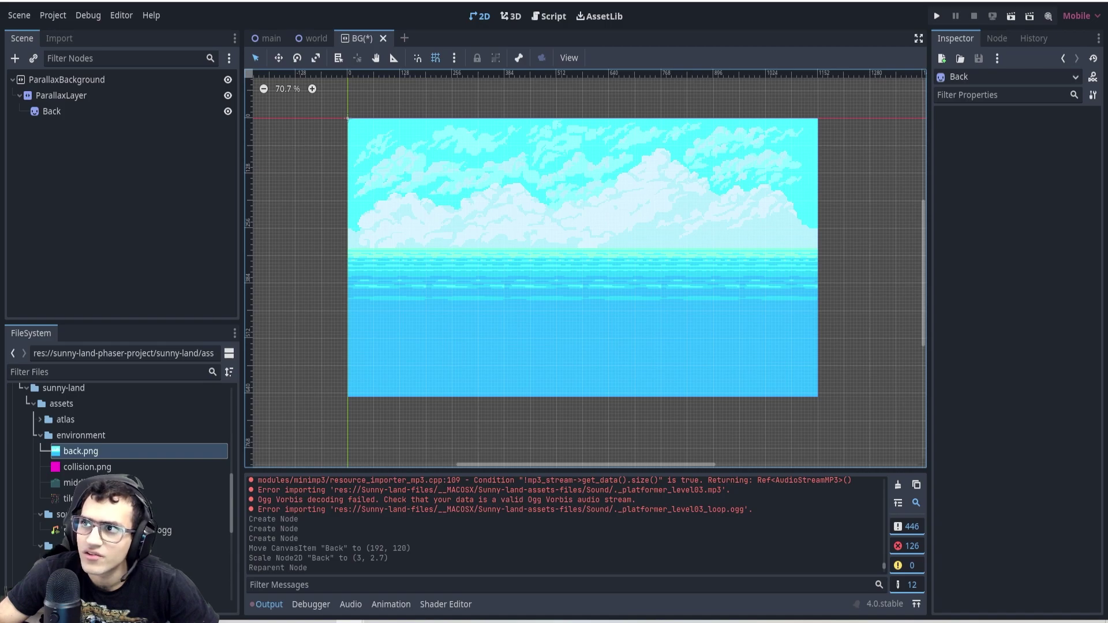
Step: Duplicate ParallaxLayer together with its child and delete the Back sprite from the copy
{"action": "left_click", "coordinate": [58, 95]}
{"action": "key", "text": "ctrl+d"}
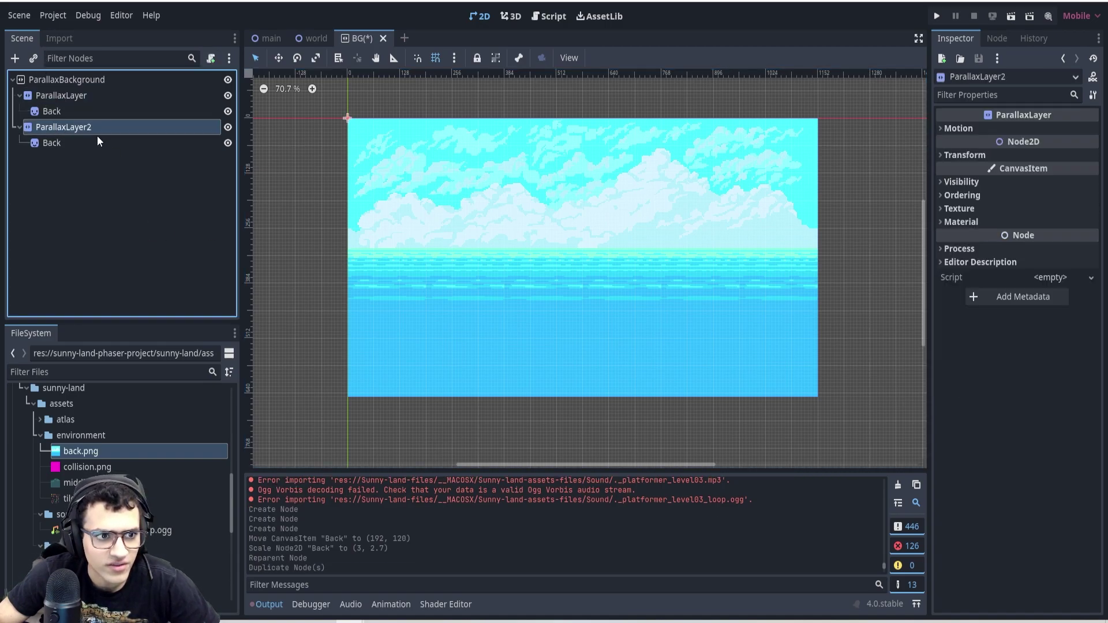
{"action": "left_click", "coordinate": [81, 143]}
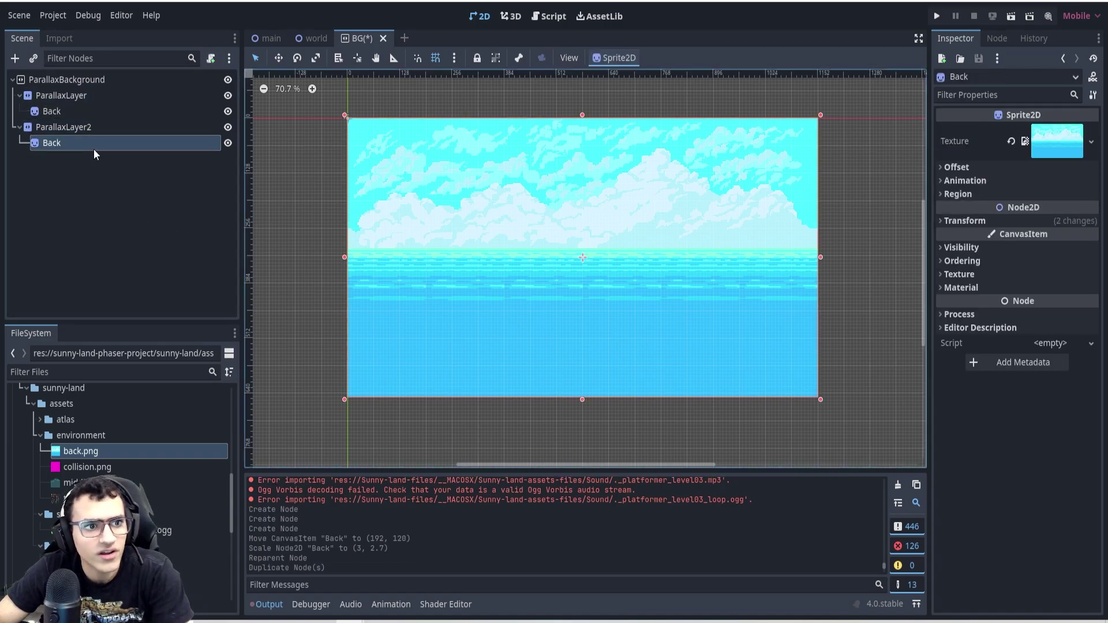
{"action": "key", "text": "Delete"}
{"action": "left_click", "coordinate": [523, 326]}
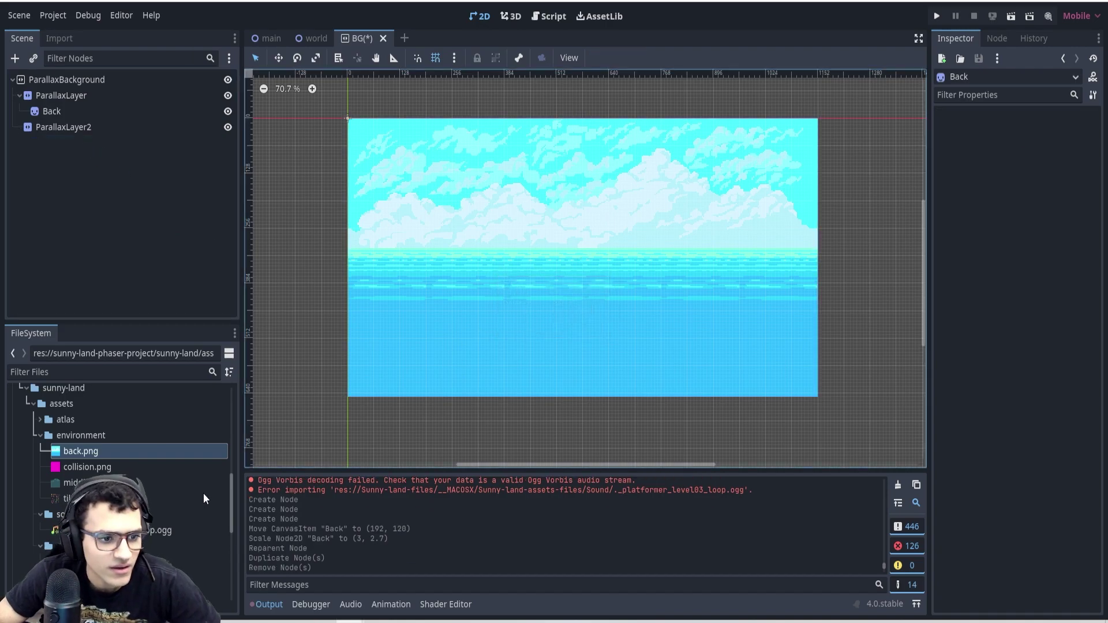
Step: Place middle.png at (88, 400) against the background's left edge and nest it under the second parallax layer
{"action": "scroll", "coordinate": [88, 469], "scroll_direction": "down", "scroll_amount": 2}
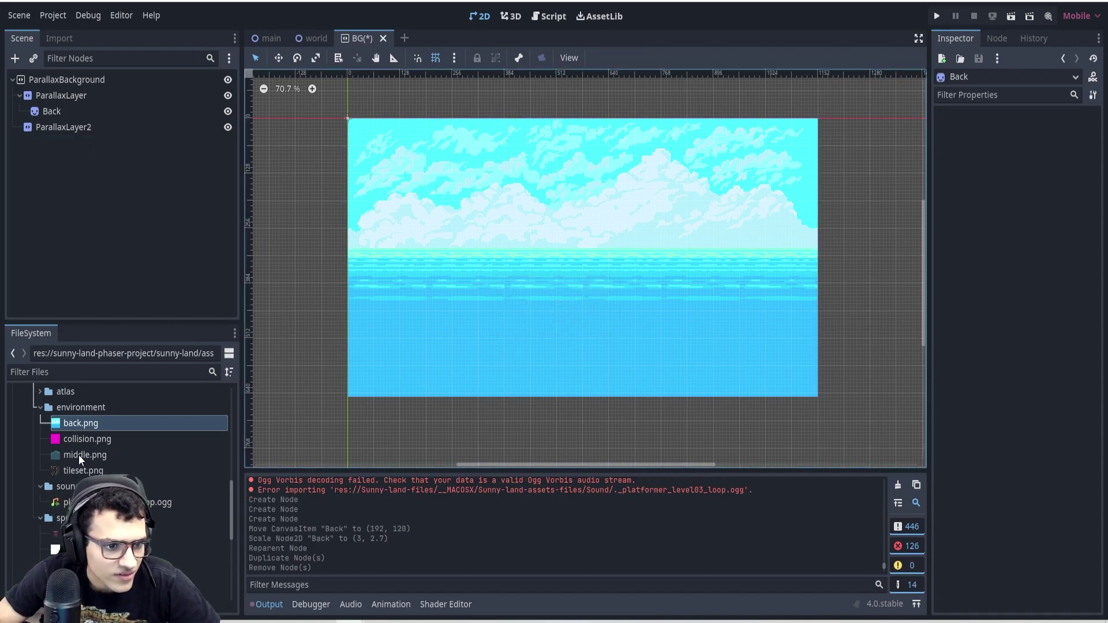
{"action": "left_click_drag", "start_coordinate": [78, 455], "coordinate": [385, 282]}
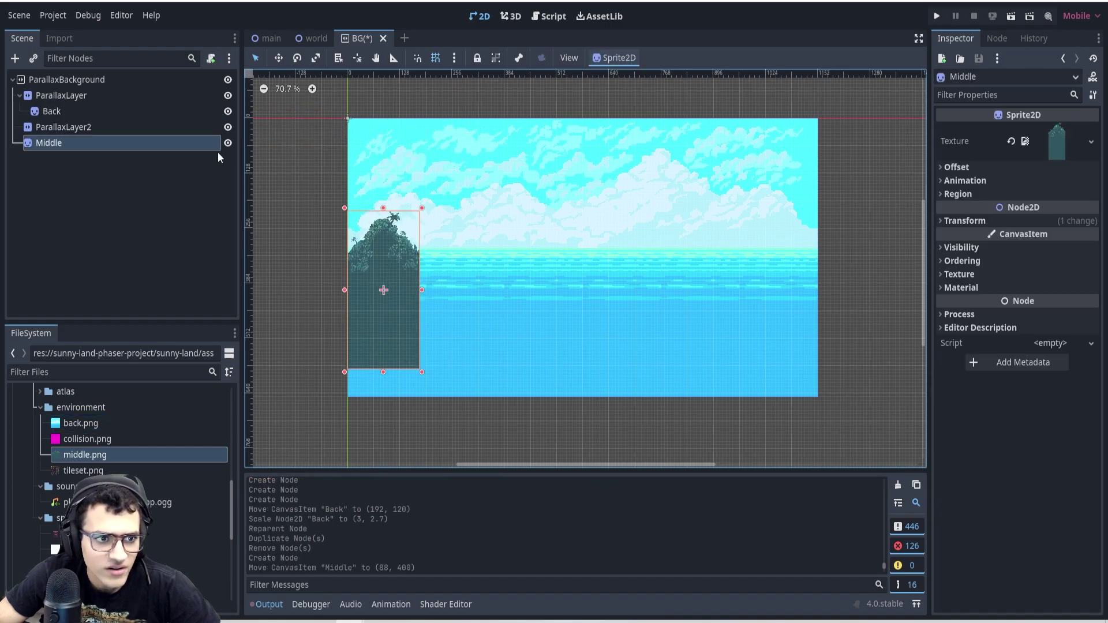
{"action": "left_click_drag", "start_coordinate": [81, 148], "coordinate": [78, 126]}
Step: Duplicate the Middle island sprite and position the copy flush against the original's right side at (264, 400)
{"action": "middle_click_drag", "start_coordinate": [418, 277], "coordinate": [514, 188]}
{"action": "scroll", "coordinate": [419, 346], "scroll_direction": "down", "scroll_amount": 1}
{"action": "scroll", "coordinate": [429, 381], "scroll_direction": "up", "scroll_amount": 6}
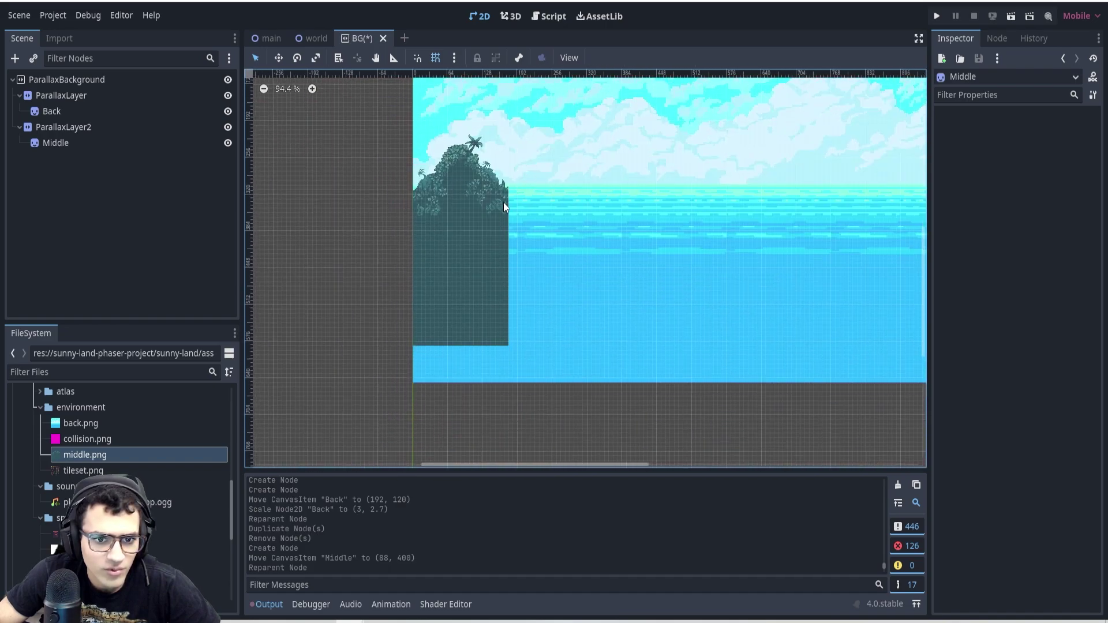
{"action": "scroll", "coordinate": [445, 272], "scroll_direction": "up", "scroll_amount": 1}
{"action": "left_click", "coordinate": [445, 272]}
{"action": "key", "text": "ctrl+d"}
{"action": "left_click_drag", "start_coordinate": [446, 274], "coordinate": [563, 270]}
{"action": "left_click", "coordinate": [659, 324]}
{"action": "middle_click_drag", "start_coordinate": [659, 325], "coordinate": [637, 342]}
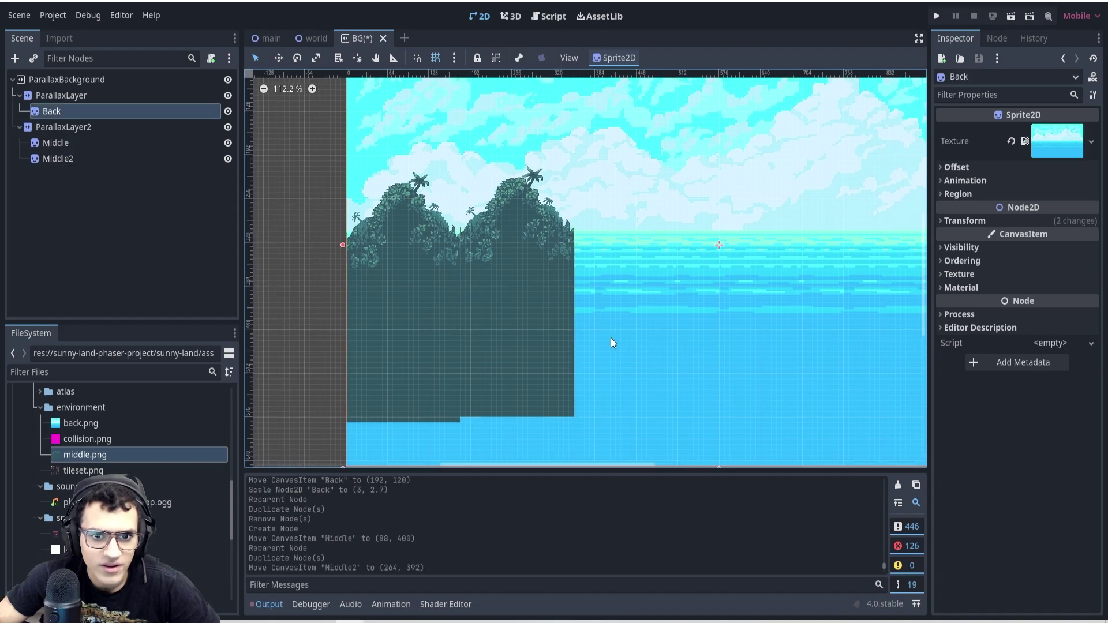
{"action": "scroll", "coordinate": [482, 322], "scroll_direction": "up", "scroll_amount": 7}
{"action": "left_click", "coordinate": [489, 327]}
{"action": "left_click_drag", "start_coordinate": [489, 327], "coordinate": [491, 346]}
{"action": "left_click", "coordinate": [885, 202]}
Step: Duplicate both island sprites as a pair and place the copies flush to the right of the originals
{"action": "scroll", "coordinate": [796, 334], "scroll_direction": "down", "scroll_amount": 2}
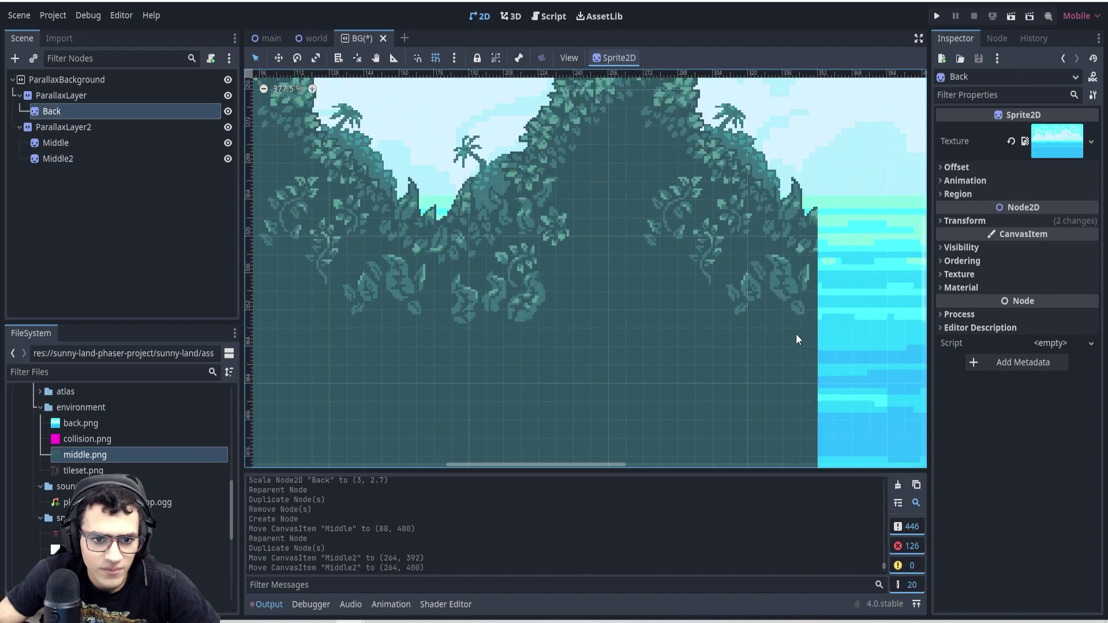
{"action": "scroll", "coordinate": [797, 334], "scroll_direction": "down", "scroll_amount": 7, "text": "ctrl"}
{"action": "scroll", "coordinate": [791, 335], "scroll_direction": "up", "scroll_amount": 4}
{"action": "scroll", "coordinate": [790, 335], "scroll_direction": "down", "scroll_amount": 14}
{"action": "middle_click_drag", "start_coordinate": [765, 337], "coordinate": [677, 348]}
{"action": "scroll", "coordinate": [677, 344], "scroll_direction": "down", "scroll_amount": 2}
{"action": "scroll", "coordinate": [677, 344], "scroll_direction": "down", "scroll_amount": 2, "text": "ctrl"}
{"action": "left_click", "coordinate": [81, 159]}
{"action": "left_click", "coordinate": [76, 143], "text": "shift"}
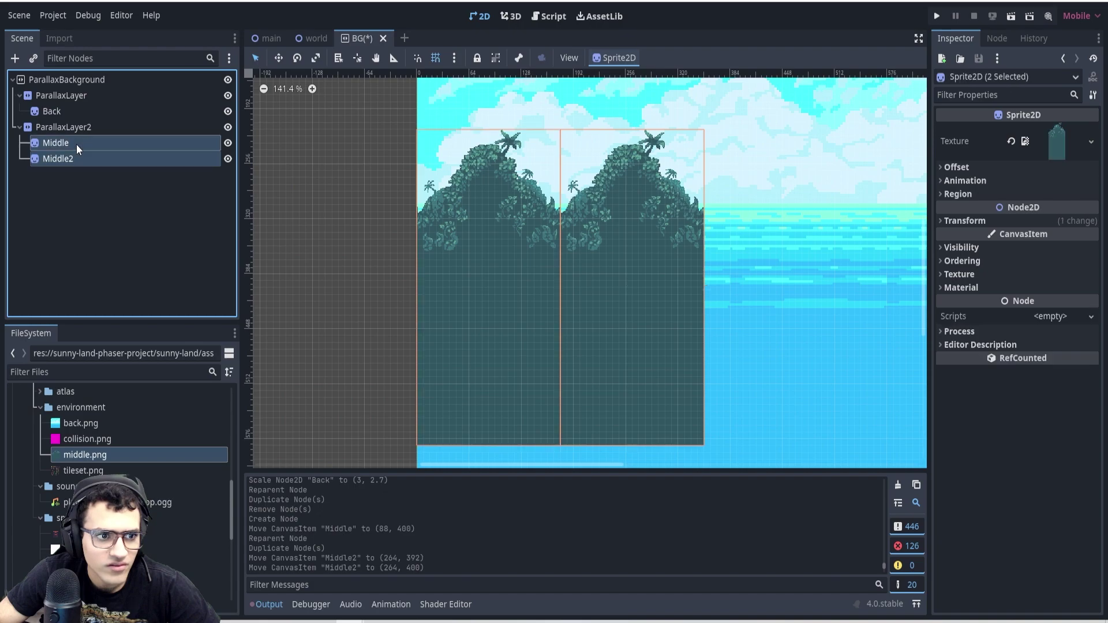
{"action": "key", "text": "ctrl+d"}
{"action": "left_click_drag", "start_coordinate": [576, 203], "coordinate": [784, 216]}
Step: Duplicate the selected pair of island sprites again and extend the row to six islands
{"action": "middle_click_drag", "start_coordinate": [784, 216], "coordinate": [459, 220]}
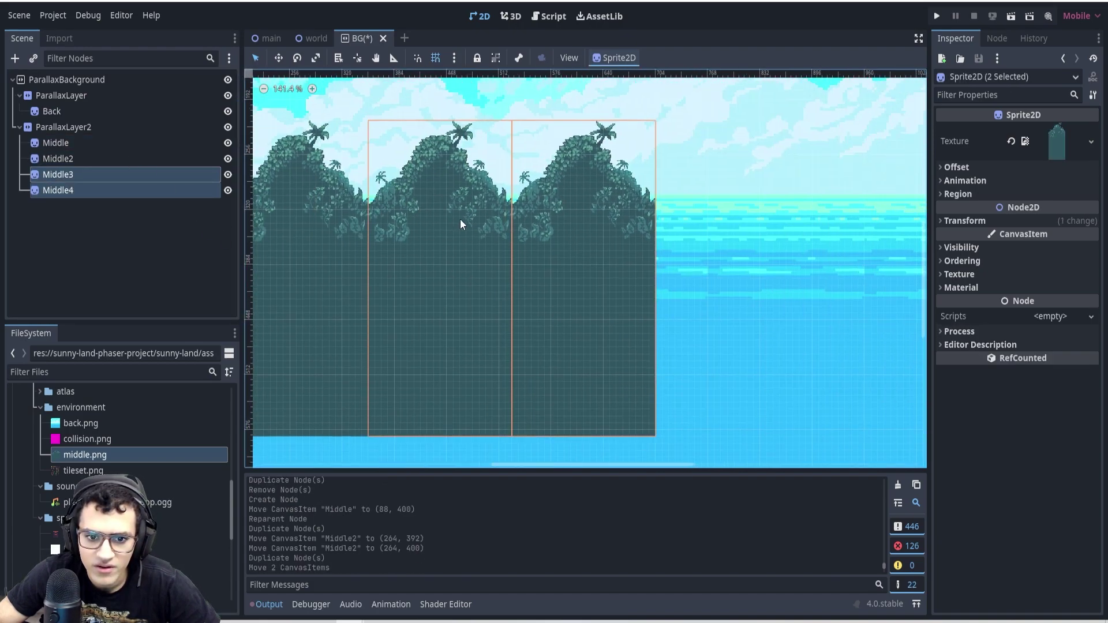
{"action": "key", "text": "ctrl+d"}
{"action": "left_click_drag", "start_coordinate": [465, 255], "coordinate": [745, 257]}
Step: Duplicate the rightmost island sprite and place the copy at (1144, 400) to cover the background's right edge
{"action": "scroll", "coordinate": [718, 265], "scroll_direction": "down", "scroll_amount": 3, "text": "ctrl"}
{"action": "scroll", "coordinate": [715, 260], "scroll_direction": "down", "scroll_amount": 2}
{"action": "scroll", "coordinate": [715, 254], "scroll_direction": "down", "scroll_amount": 1}
{"action": "middle_click_drag", "start_coordinate": [715, 254], "coordinate": [601, 272]}
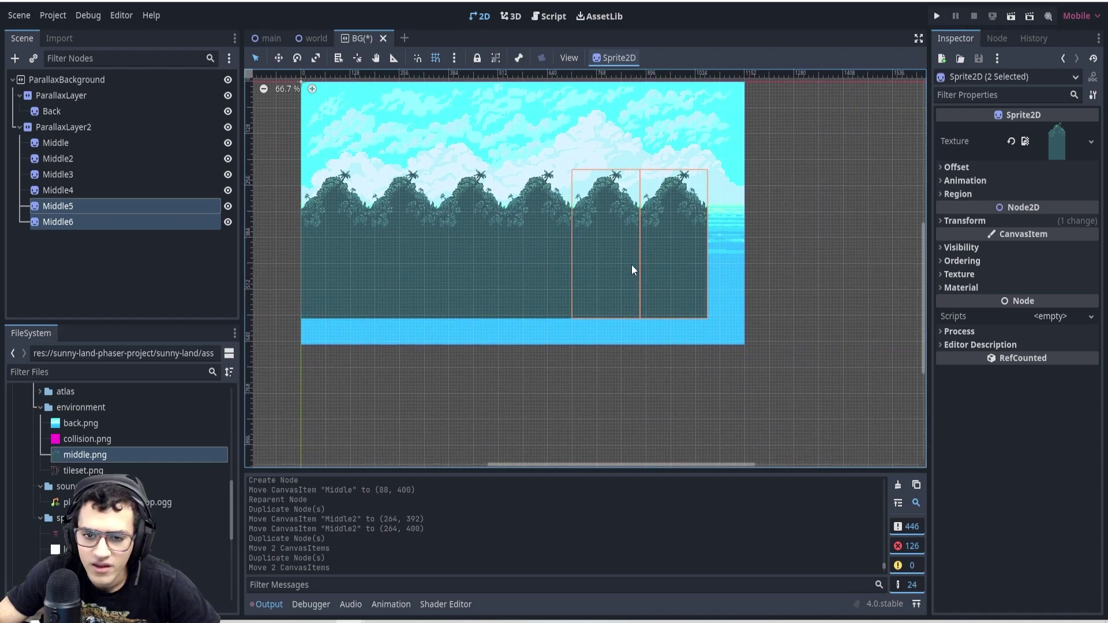
{"action": "left_click", "coordinate": [728, 256]}
{"action": "left_click", "coordinate": [787, 251]}
{"action": "left_click", "coordinate": [669, 254]}
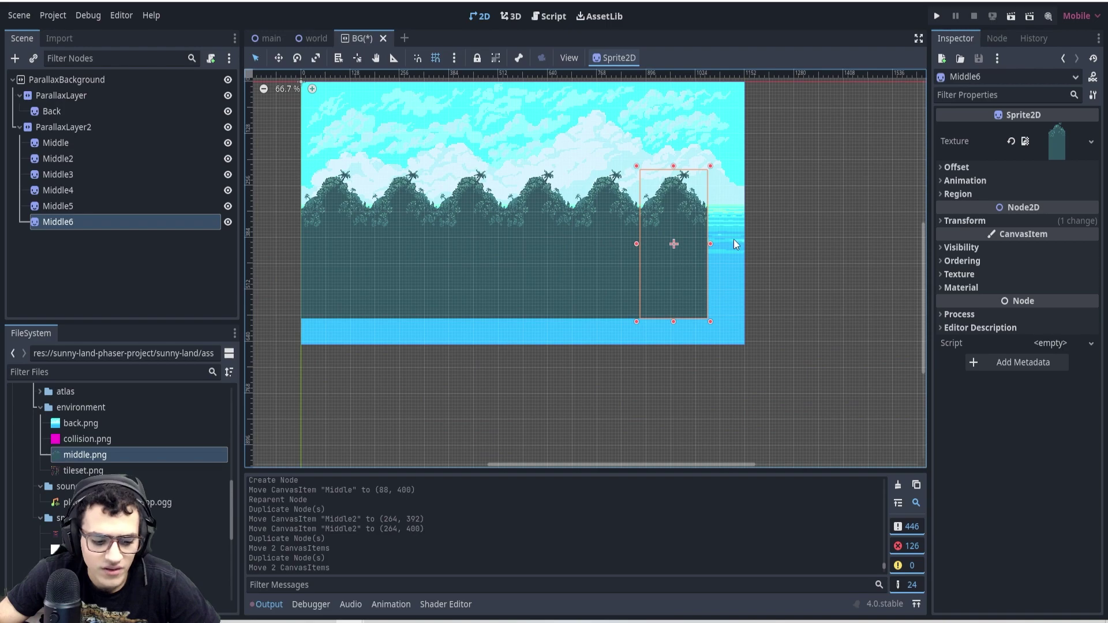
{"action": "key", "text": "ctrl+d"}
{"action": "left_click_drag", "start_coordinate": [676, 237], "coordinate": [742, 231]}
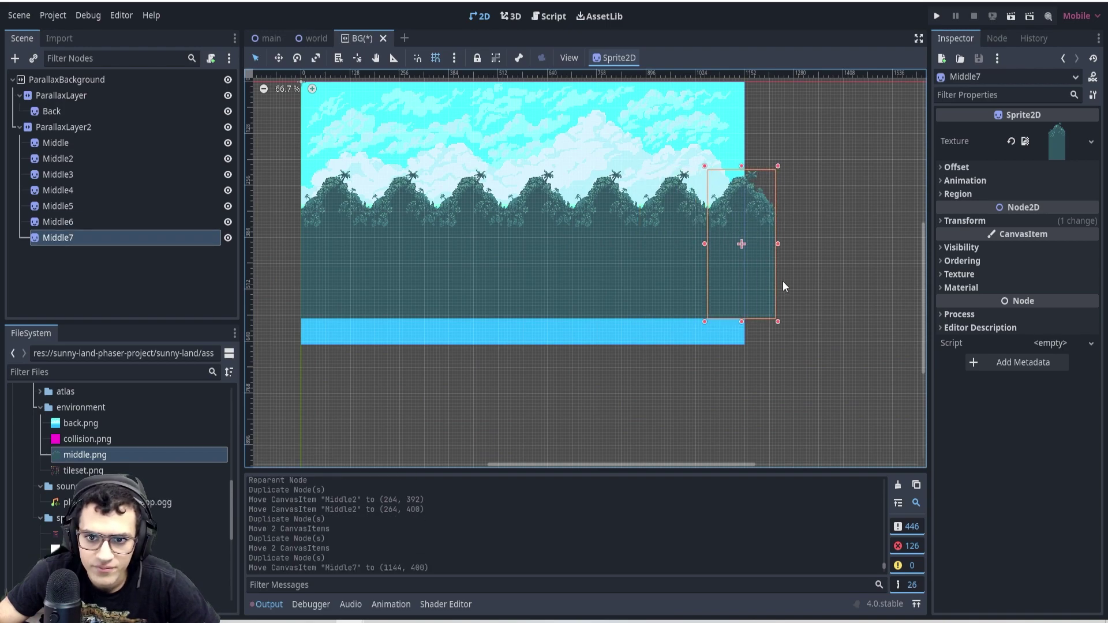
{"action": "left_click", "coordinate": [791, 359]}
Step: Set the horizontal Motion Mirroring of the first ParallaxLayer to 1152, matching the background's width
{"action": "scroll", "coordinate": [786, 278], "scroll_direction": "up", "scroll_amount": 13}
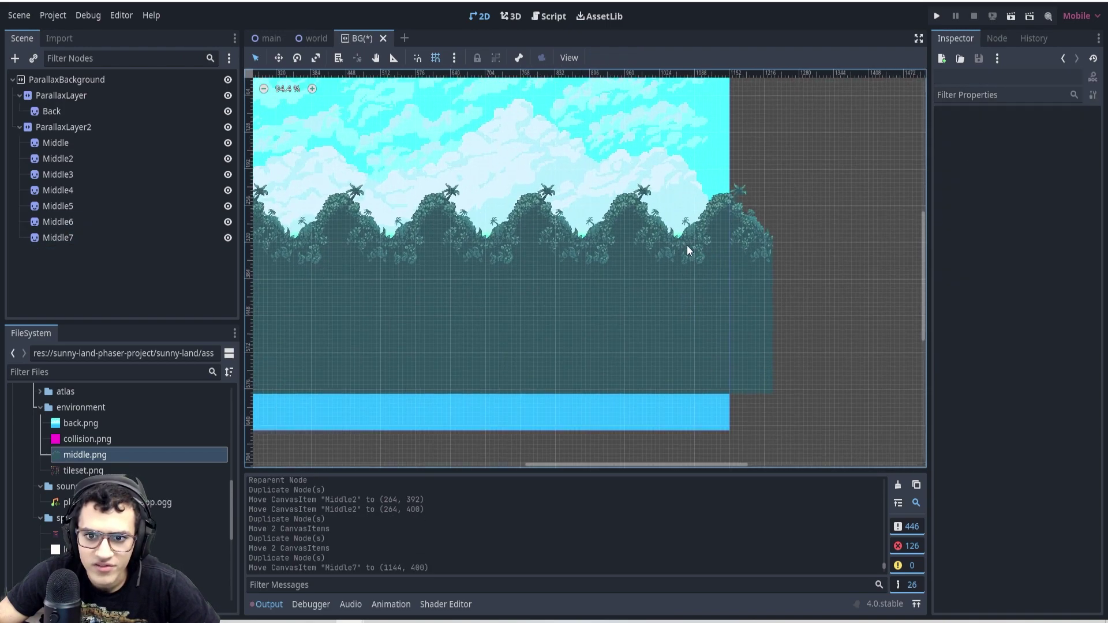
{"action": "scroll", "coordinate": [687, 237], "scroll_direction": "up", "scroll_amount": 2}
{"action": "scroll", "coordinate": [690, 239], "scroll_direction": "down", "scroll_amount": 5}
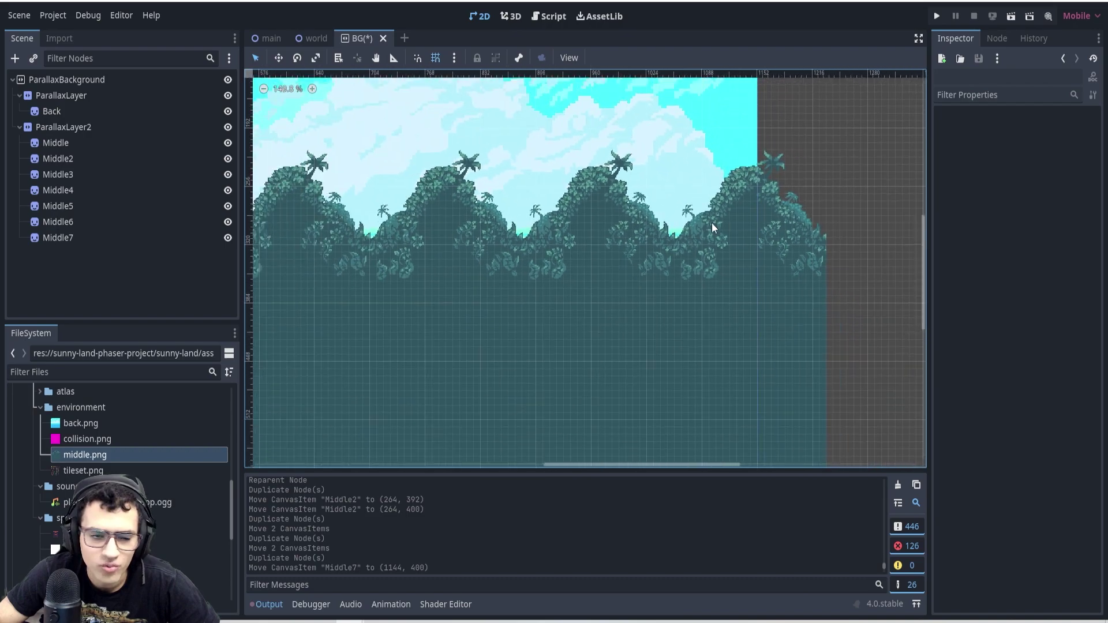
{"action": "middle_click_drag", "start_coordinate": [676, 236], "coordinate": [712, 284]}
{"action": "left_click", "coordinate": [99, 95]}
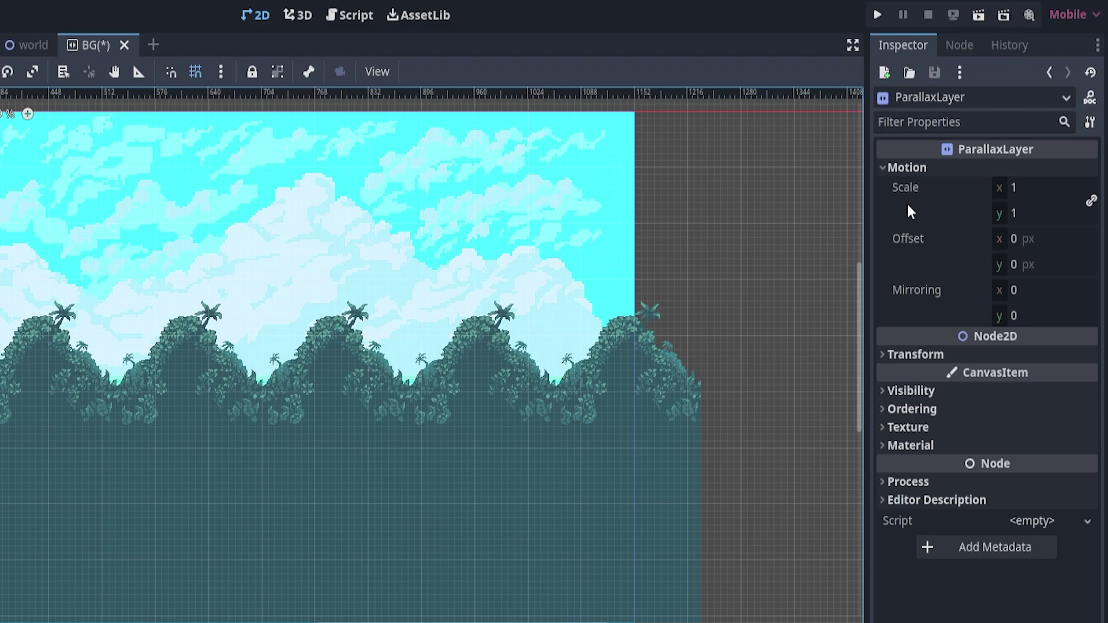
{"action": "scroll", "coordinate": [635, 138], "scroll_direction": "up", "scroll_amount": 4}
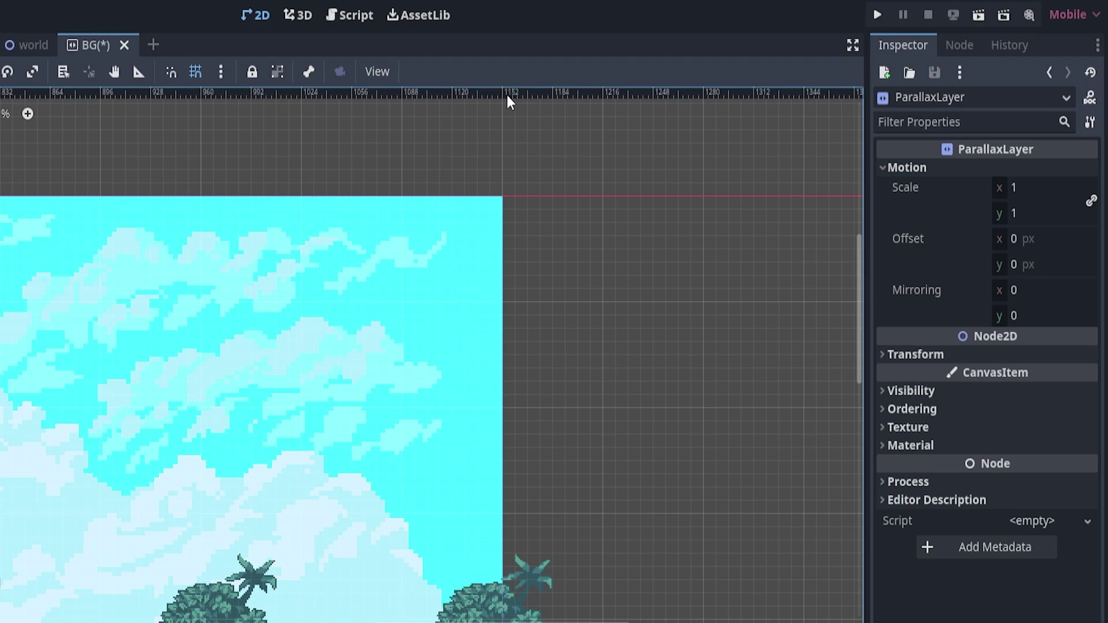
{"action": "left_click", "coordinate": [1025, 294]}
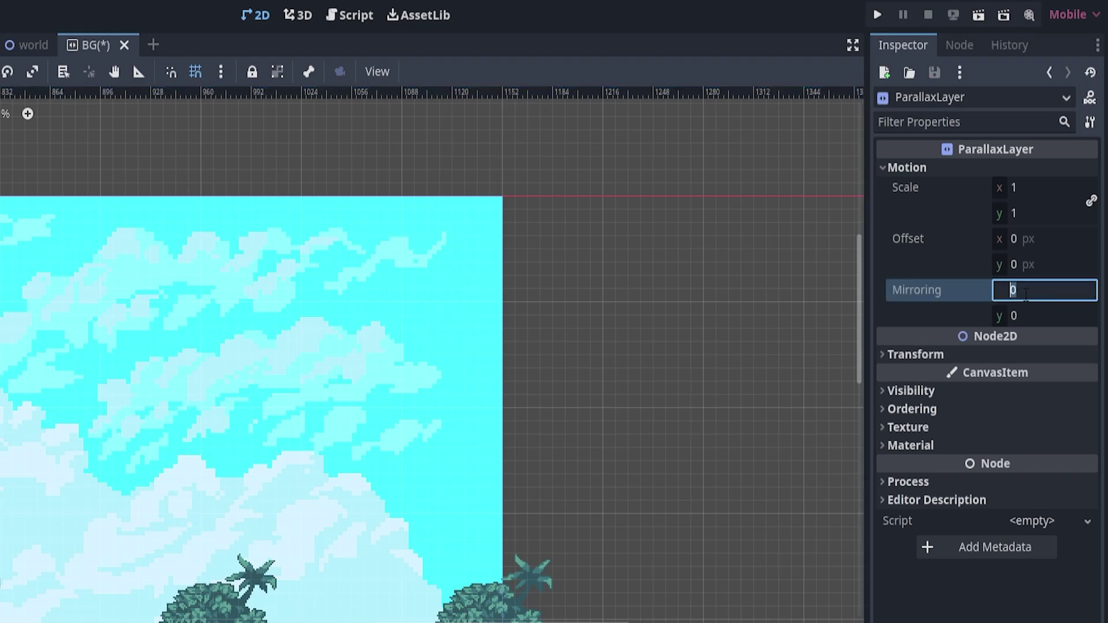
{"action": "key", "text": "Return"}
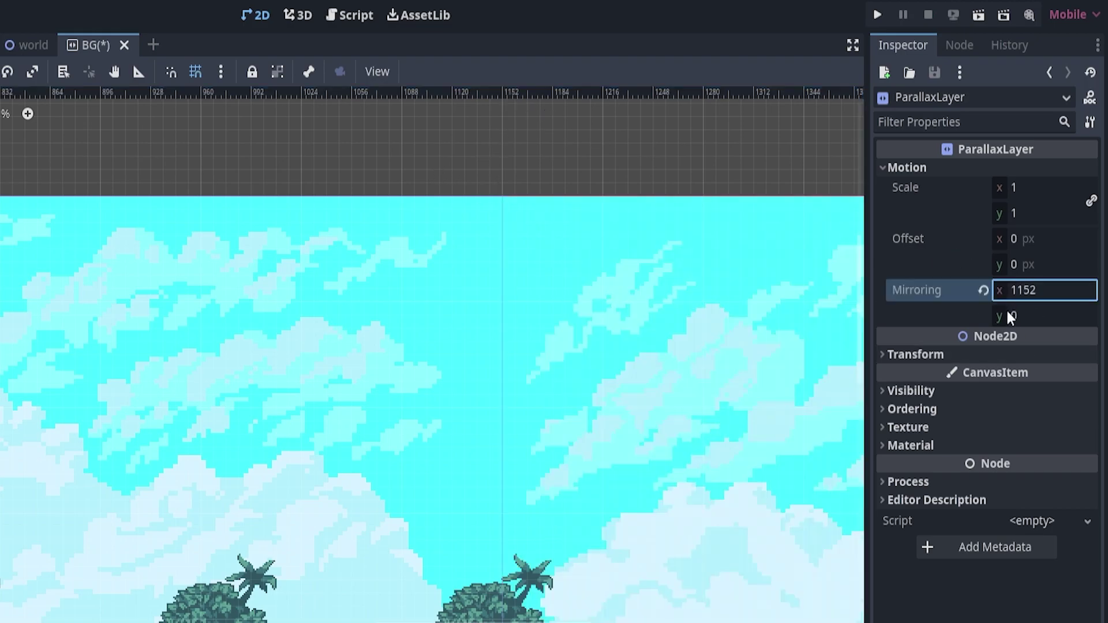
Step: Set the horizontal Motion Mirroring of ParallaxLayer2 to 1232, matching the right edge of the island row
{"action": "scroll", "coordinate": [611, 324], "scroll_direction": "down", "scroll_amount": 6}
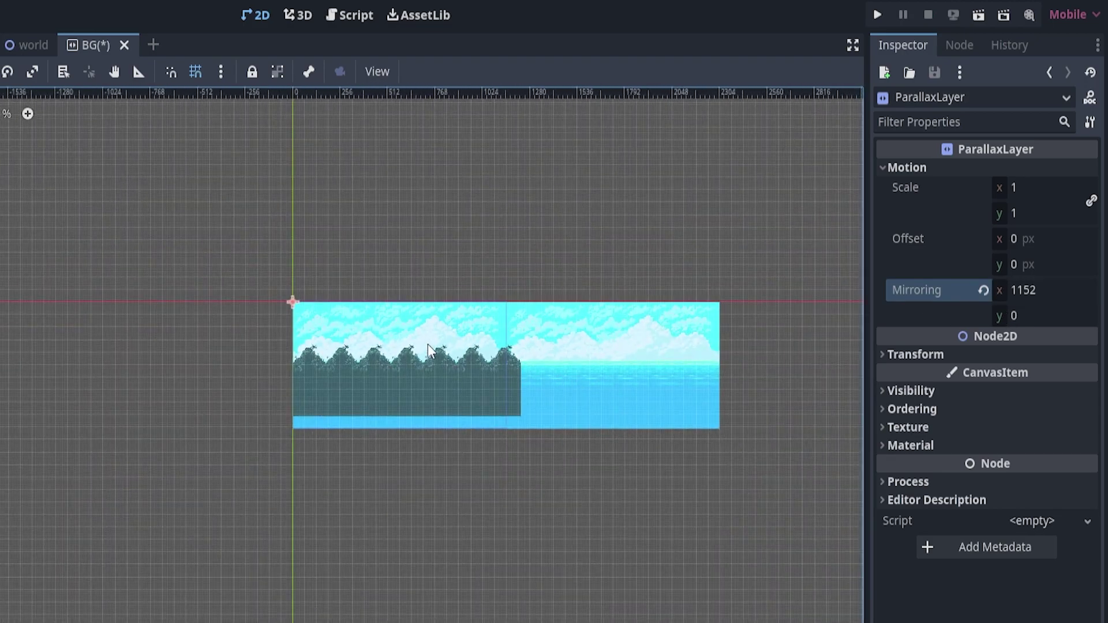
{"action": "scroll", "coordinate": [645, 357], "scroll_direction": "up", "scroll_amount": 5}
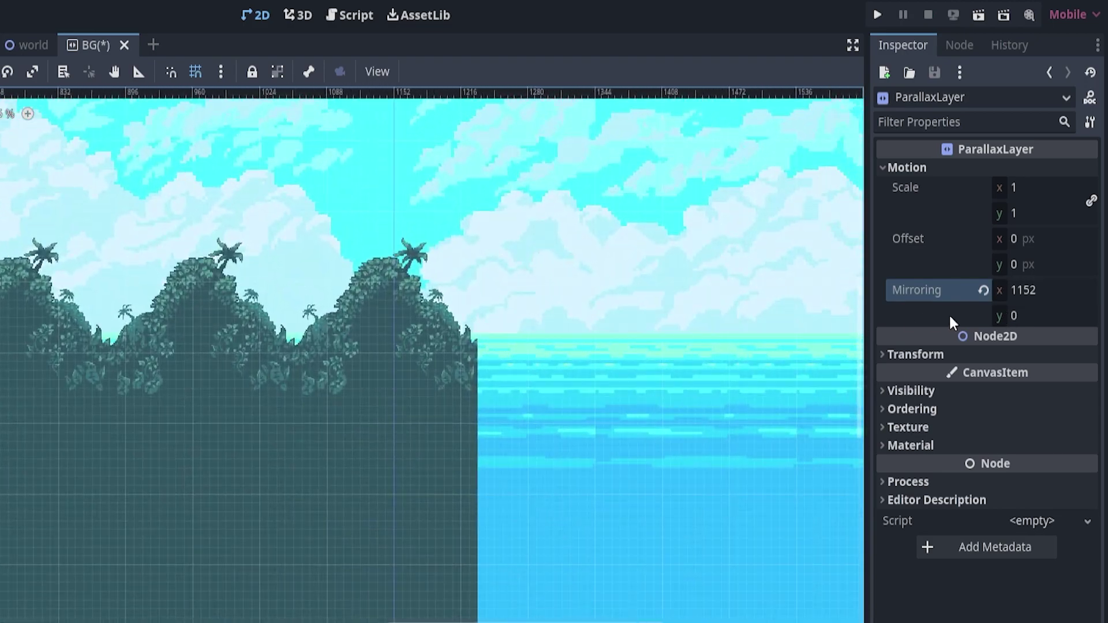
{"action": "left_click", "coordinate": [445, 351]}
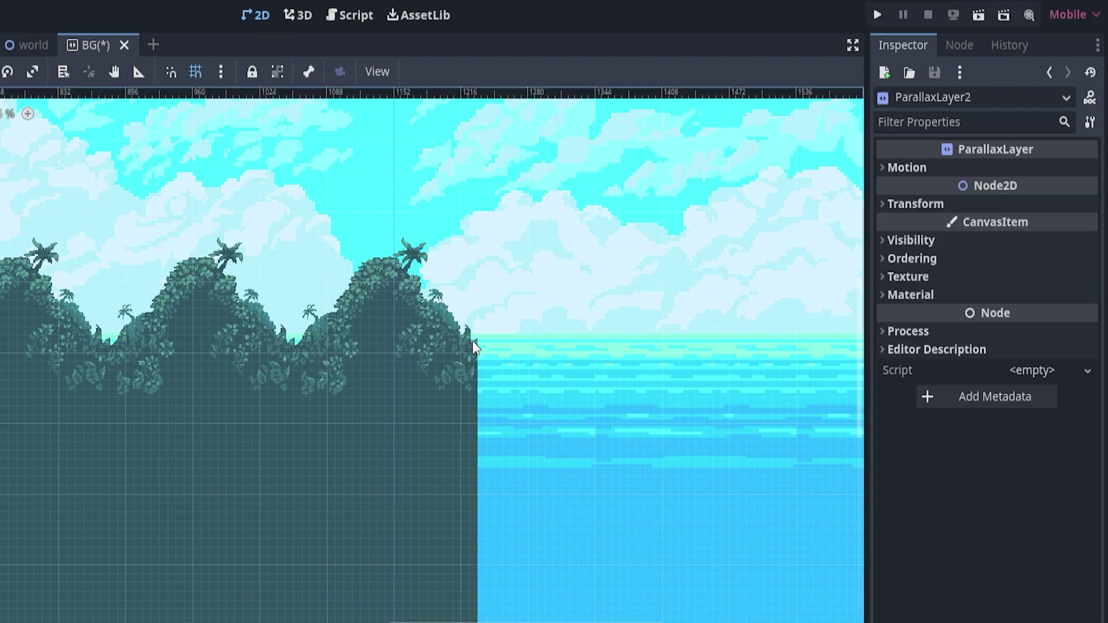
{"action": "scroll", "coordinate": [440, 351], "scroll_direction": "up", "scroll_amount": 6}
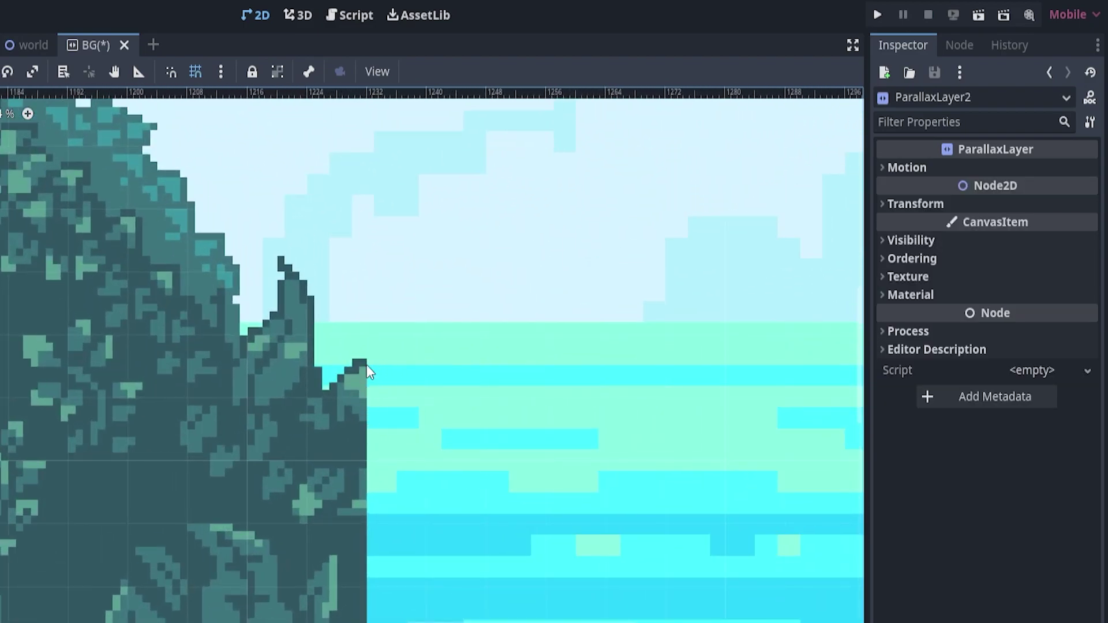
{"action": "scroll", "coordinate": [367, 444], "scroll_direction": "up", "scroll_amount": 5}
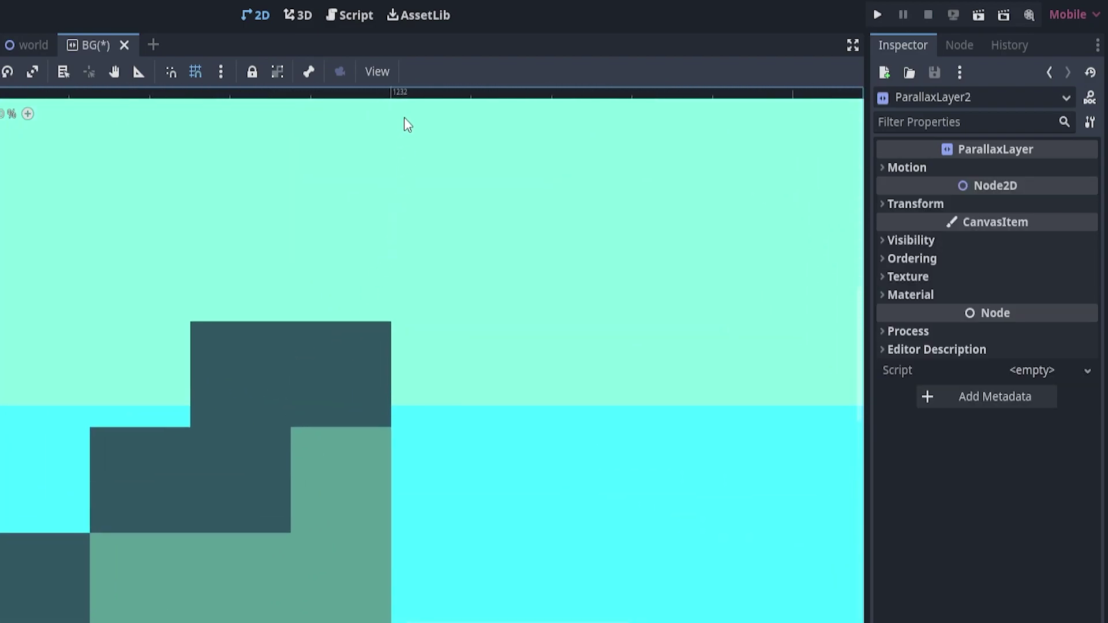
{"action": "left_click", "coordinate": [934, 169]}
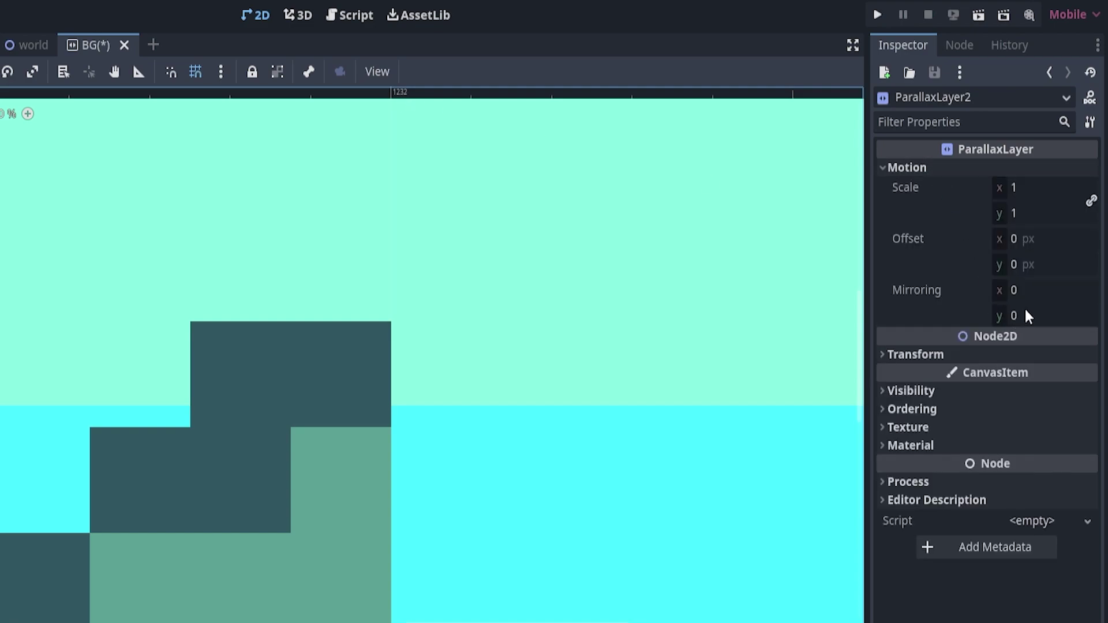
{"action": "left_click", "coordinate": [1021, 290]}
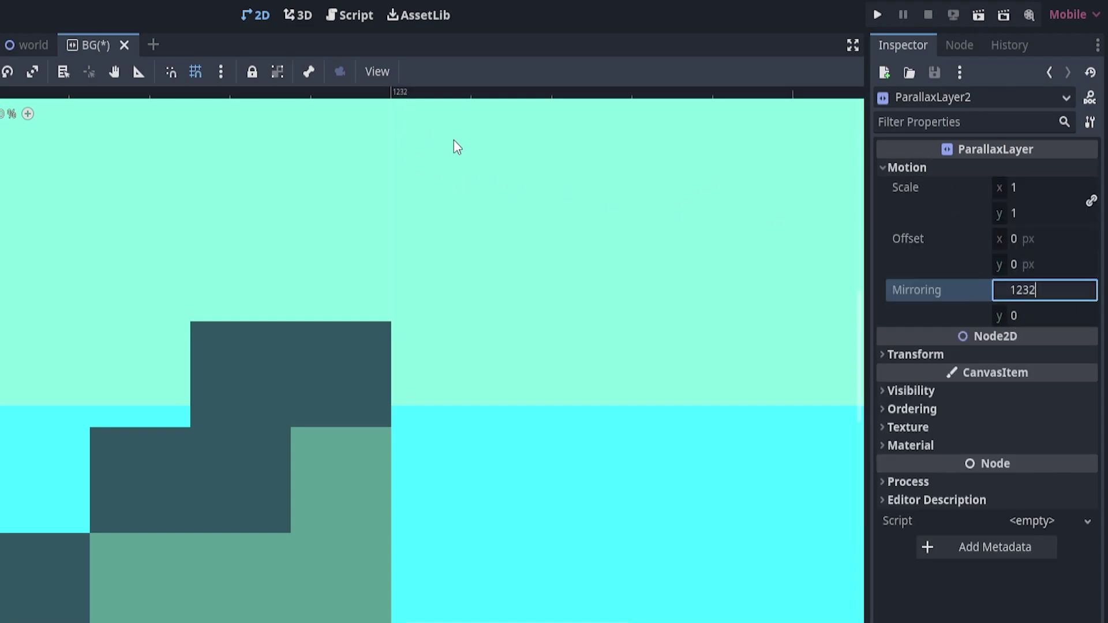
{"action": "key", "text": "Return"}
{"action": "scroll", "coordinate": [444, 329], "scroll_direction": "down", "scroll_amount": 8}
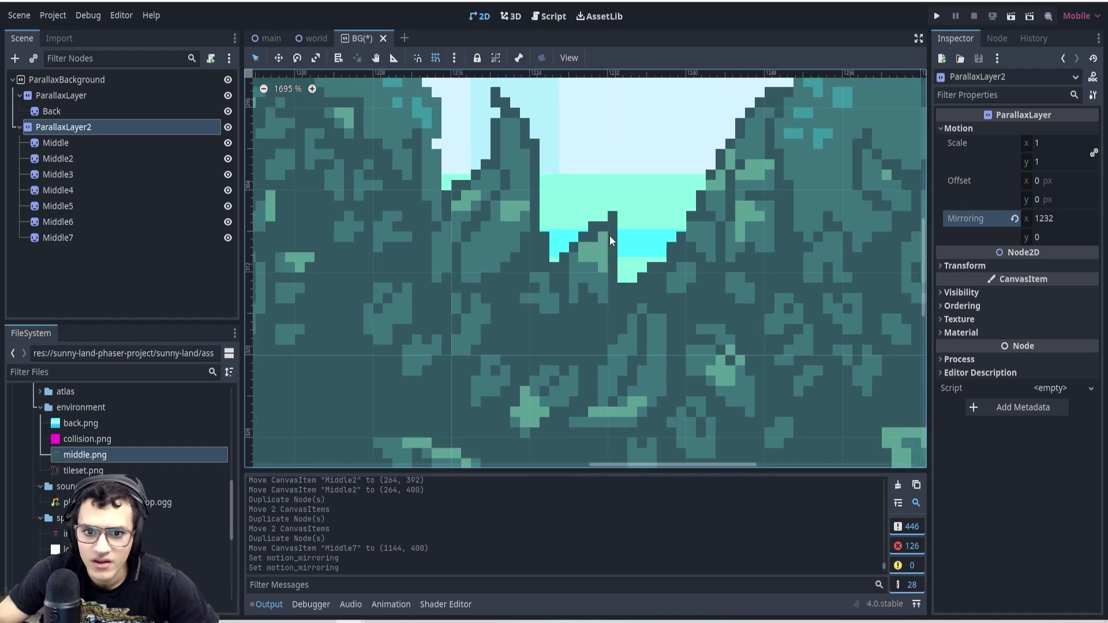
{"action": "scroll", "coordinate": [681, 249], "scroll_direction": "down", "scroll_amount": 8}
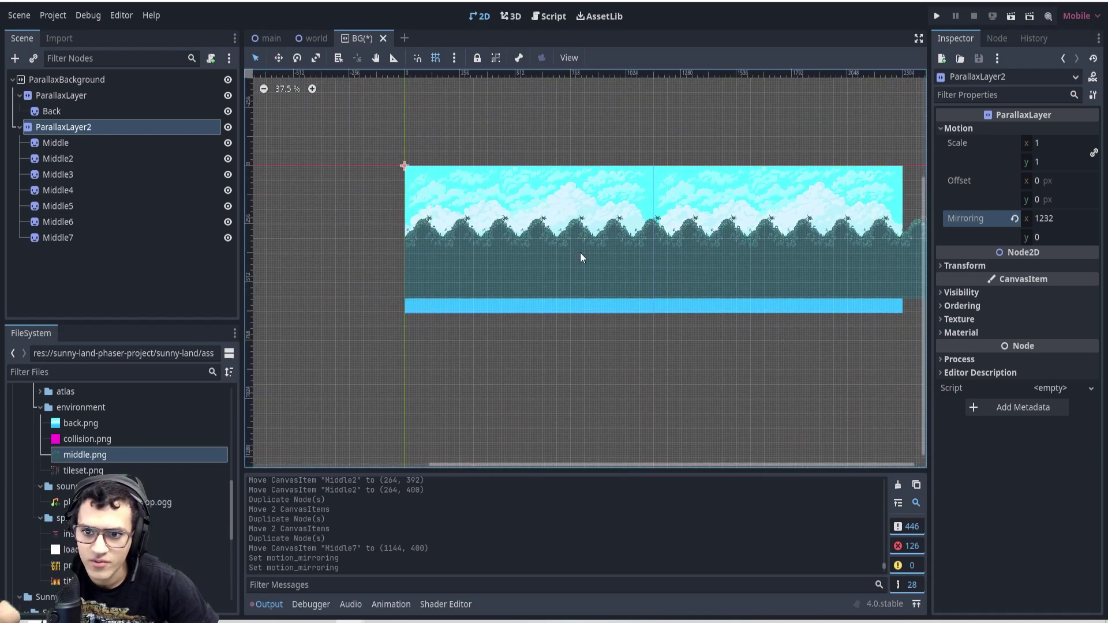
{"action": "scroll", "coordinate": [371, 143], "scroll_direction": "up", "scroll_amount": 3}
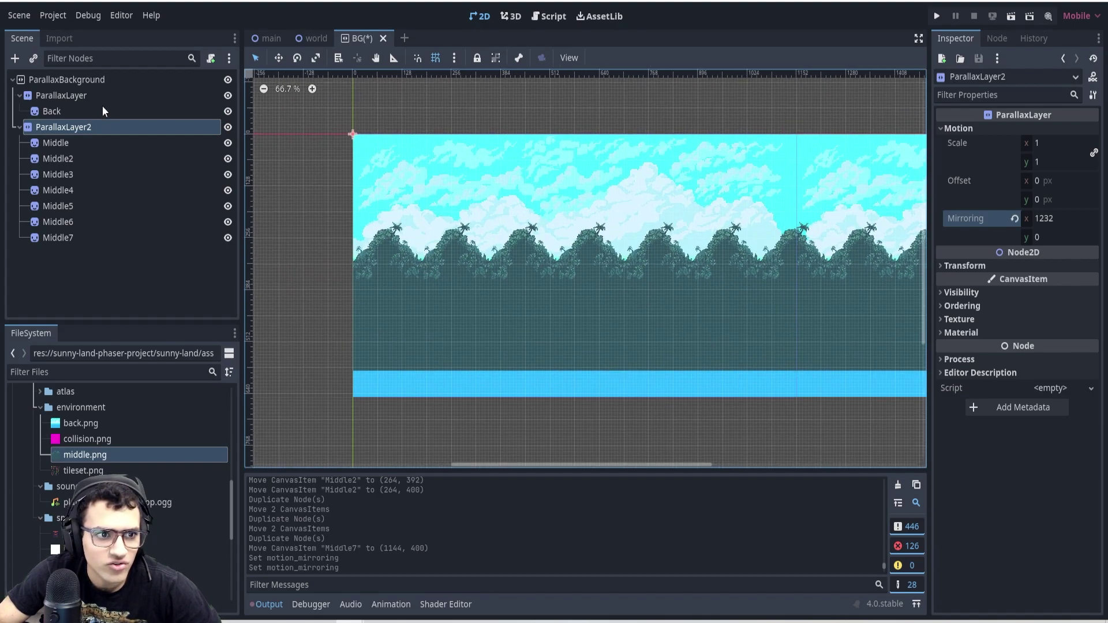
Step: Rename the root ParallaxBackground node to BG and attach a new GDScript file BG.gd to it
{"action": "left_click", "coordinate": [118, 80]}
{"action": "double_click", "coordinate": [123, 79]}
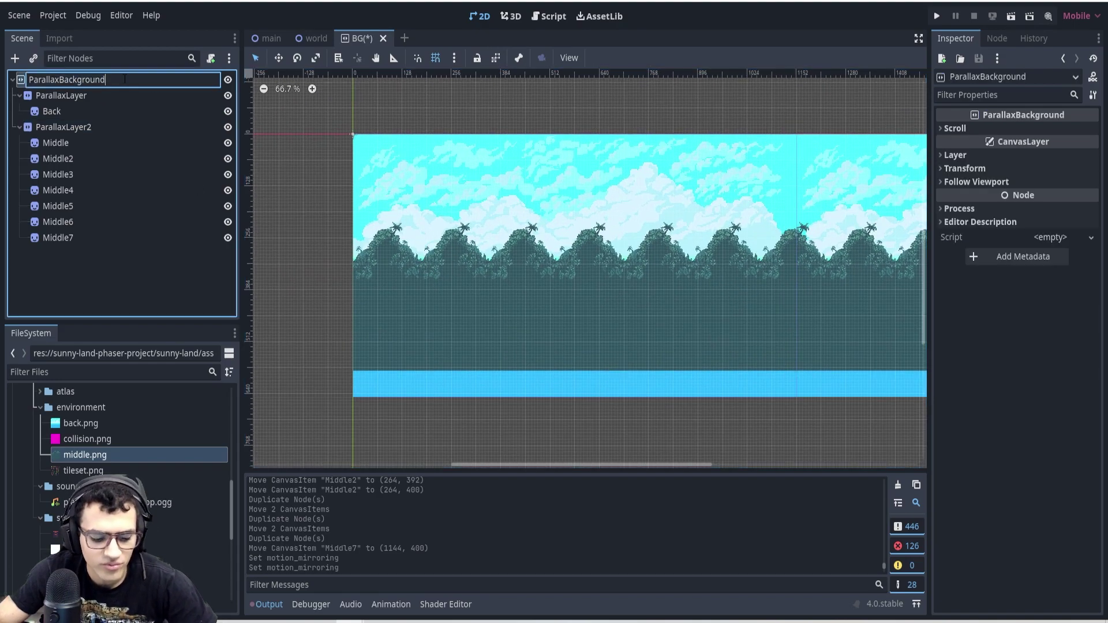
{"action": "key", "text": "Return"}
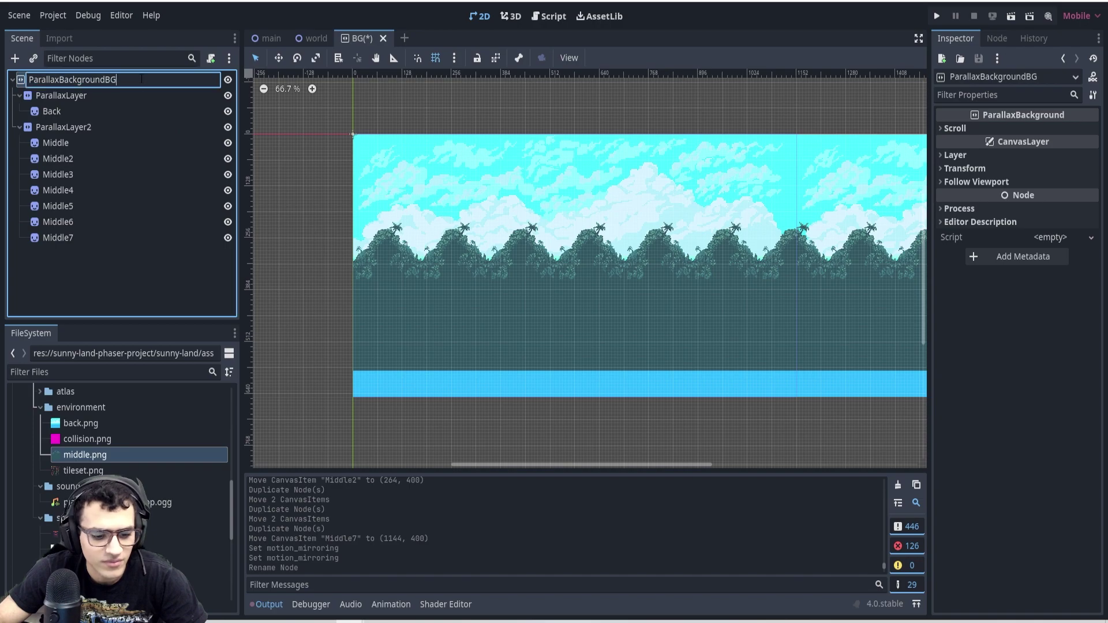
{"action": "key", "text": "Return"}
{"action": "left_click", "coordinate": [211, 58]}
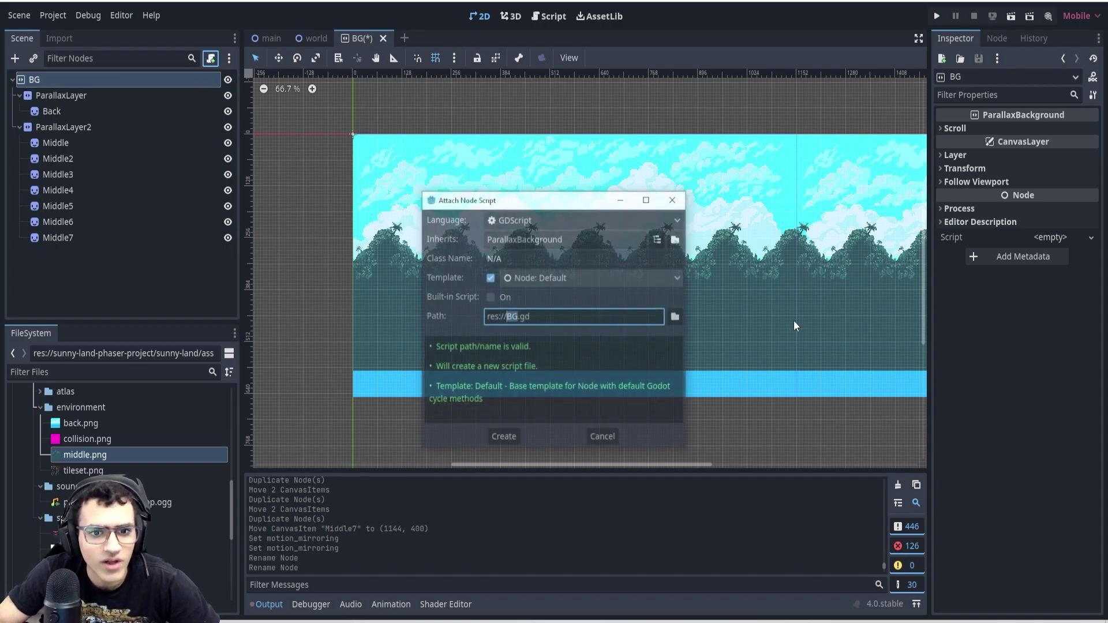
{"action": "left_click", "coordinate": [503, 436]}
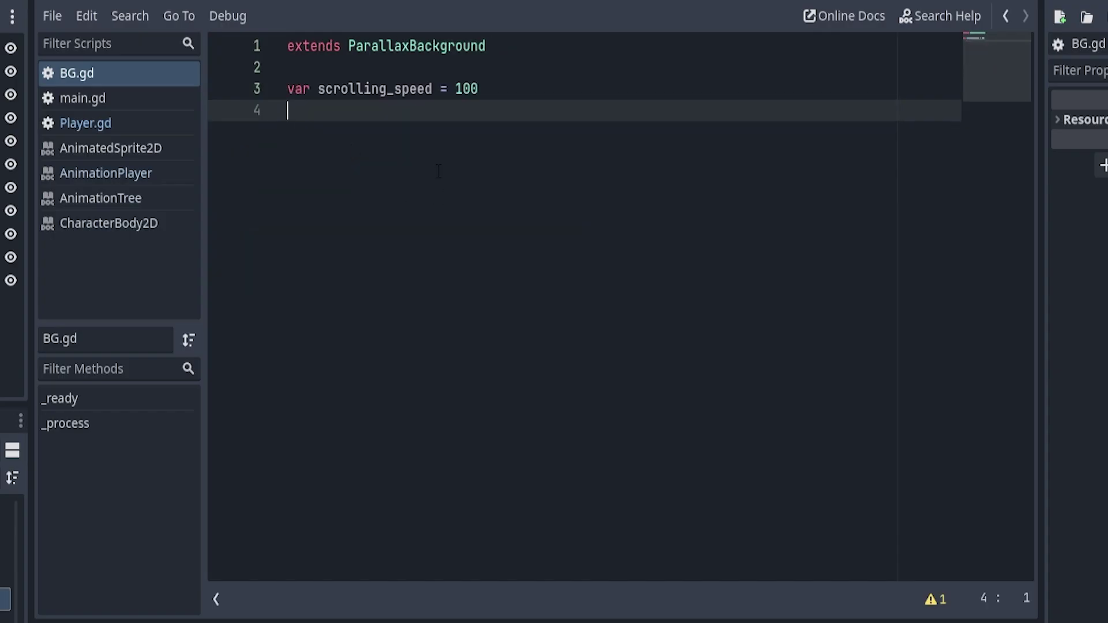
Step: Replace the template code with "var scrolling_speed = 100" and a _process(delta) function containing "scroll_offset.x -= scrolling_speed * delta"
{"action": "key", "text": "Return"}
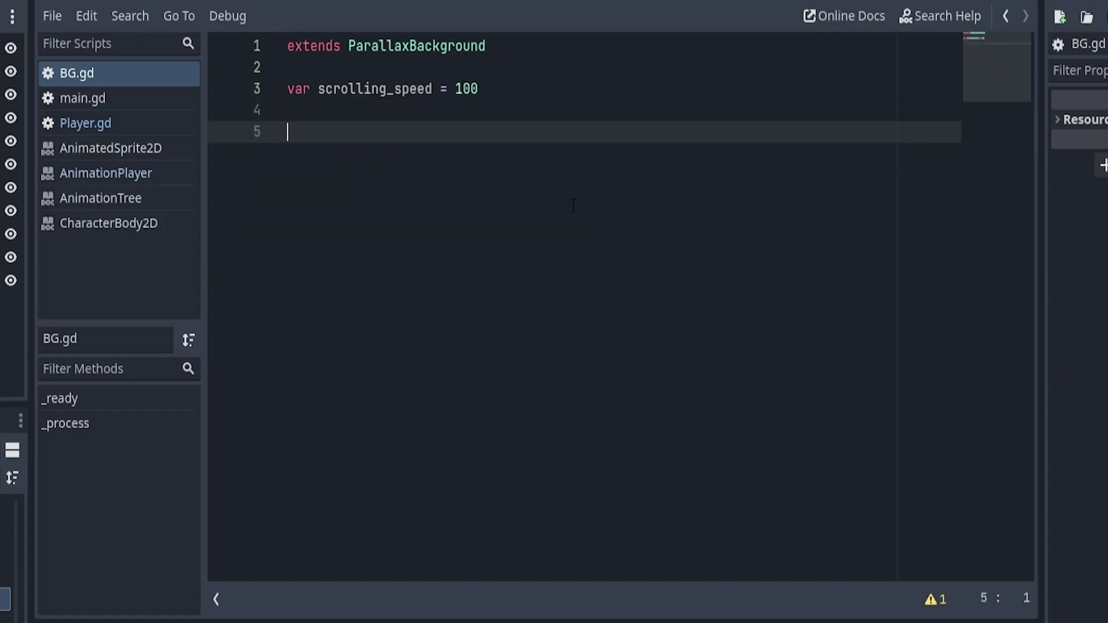
{"action": "type", "text": "func _process(delta): \tscroll_offset.x -= scrolling_speed * delta"}
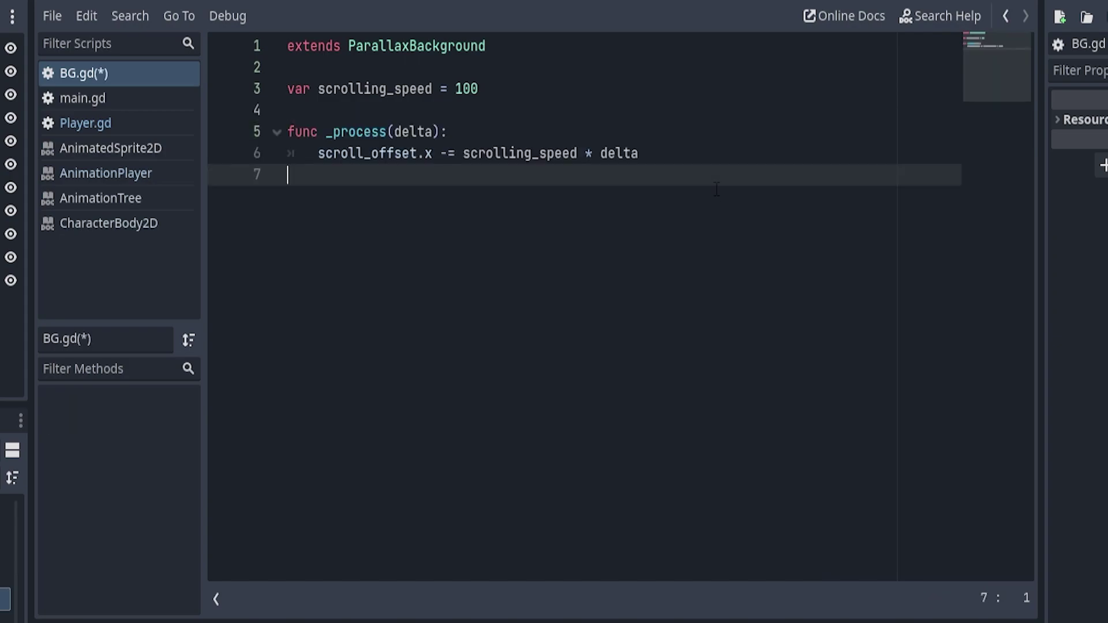
{"action": "double_click", "coordinate": [412, 132]}
{"action": "left_click", "coordinate": [404, 175]}
{"action": "left_click_drag", "start_coordinate": [318, 153], "coordinate": [639, 153]}
{"action": "left_click", "coordinate": [404, 175]}
{"action": "left_click", "coordinate": [427, 153]}
{"action": "left_click", "coordinate": [512, 173]}
{"action": "left_click", "coordinate": [715, 254]}
Step: Return to the 2D view of the background scene, run the project to check the game's start screen, and close the game window
{"action": "left_click", "coordinate": [480, 16]}
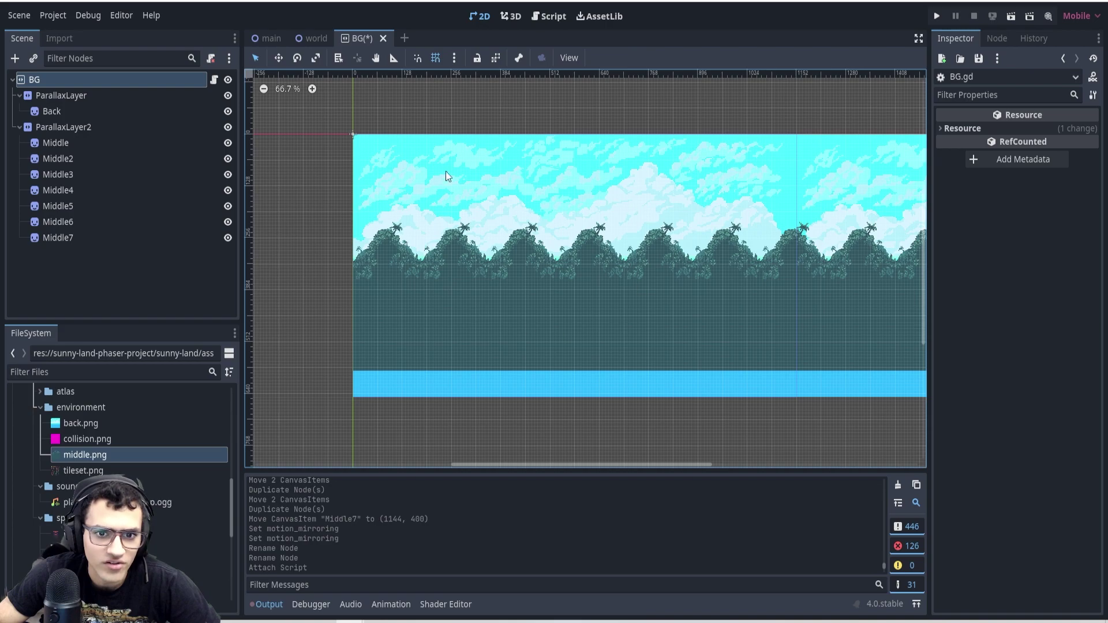
{"action": "left_click", "coordinate": [938, 19]}
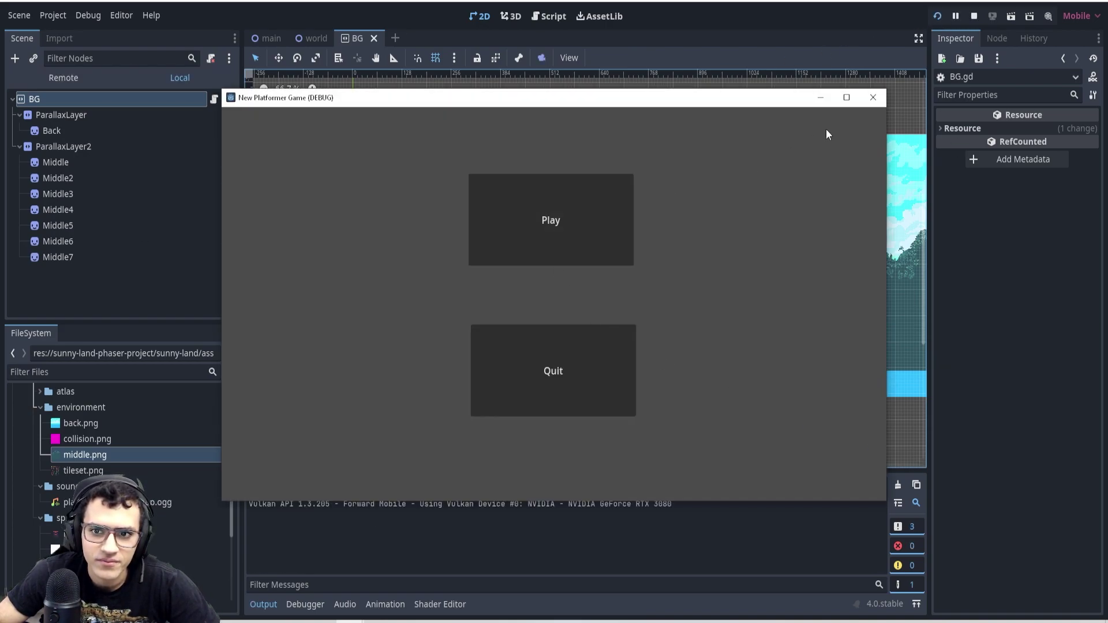
{"action": "left_click", "coordinate": [873, 97]}
Step: Instance BG.tscn in the main scene and test-run the project to check the background behind the Play and Quit buttons
{"action": "left_click", "coordinate": [267, 38]}
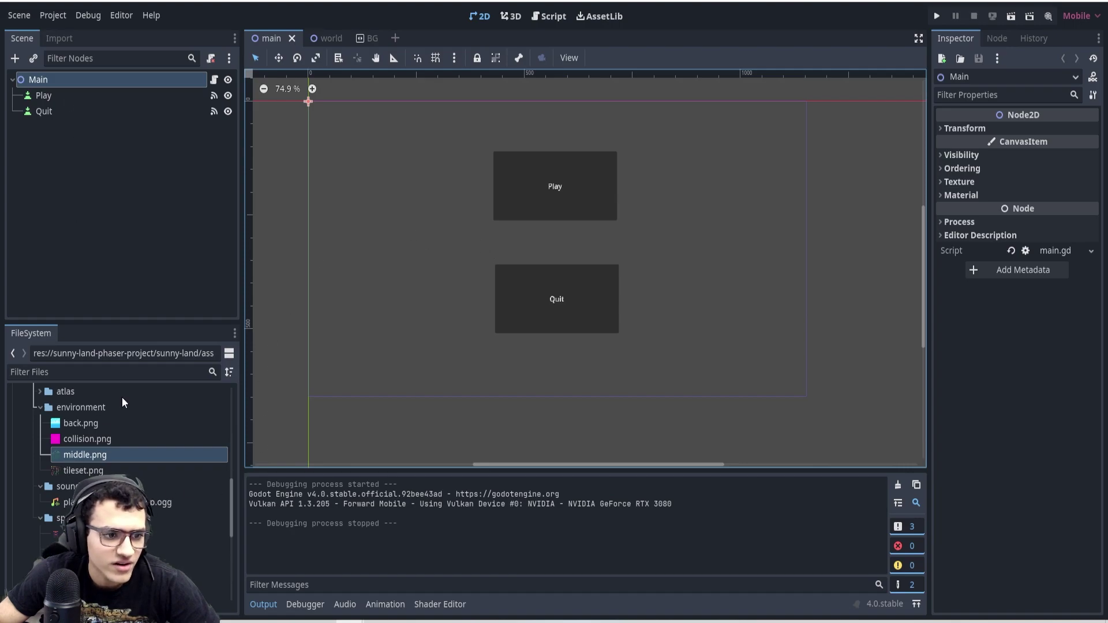
{"action": "scroll", "coordinate": [115, 438], "scroll_direction": "down", "scroll_amount": 5}
{"action": "left_click_drag", "start_coordinate": [48, 537], "coordinate": [419, 271]}
{"action": "left_click", "coordinate": [940, 15]}
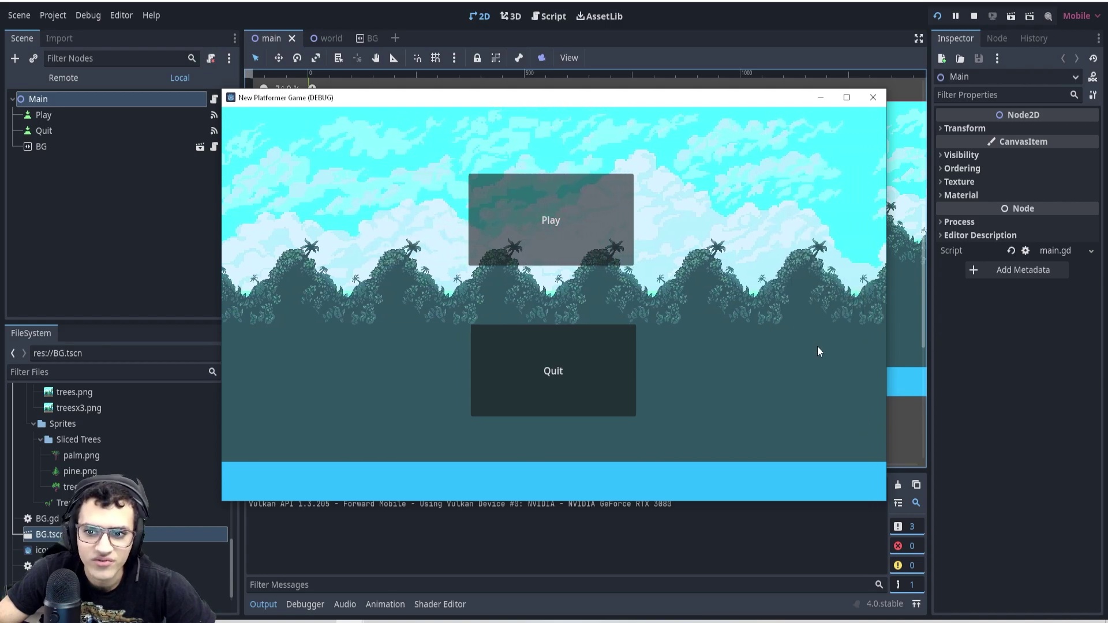
{"action": "left_click", "coordinate": [873, 98]}
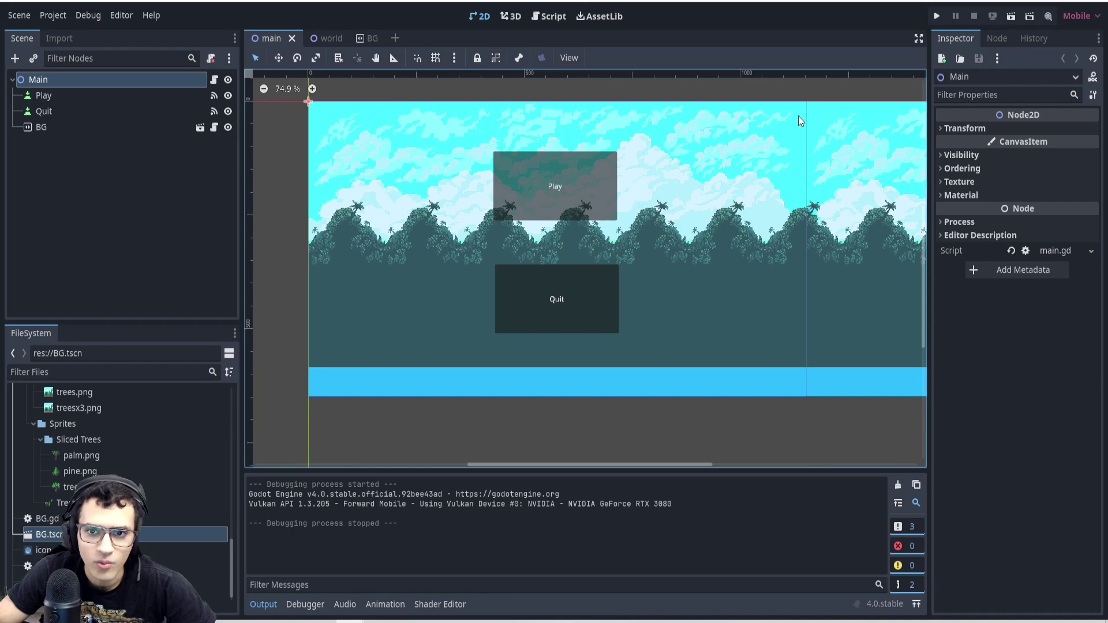
Step: Move all seven island sprites in the BG scene down together to the background's lower edge, keeping the row flush left, and save the scene
{"action": "left_click", "coordinate": [371, 39]}
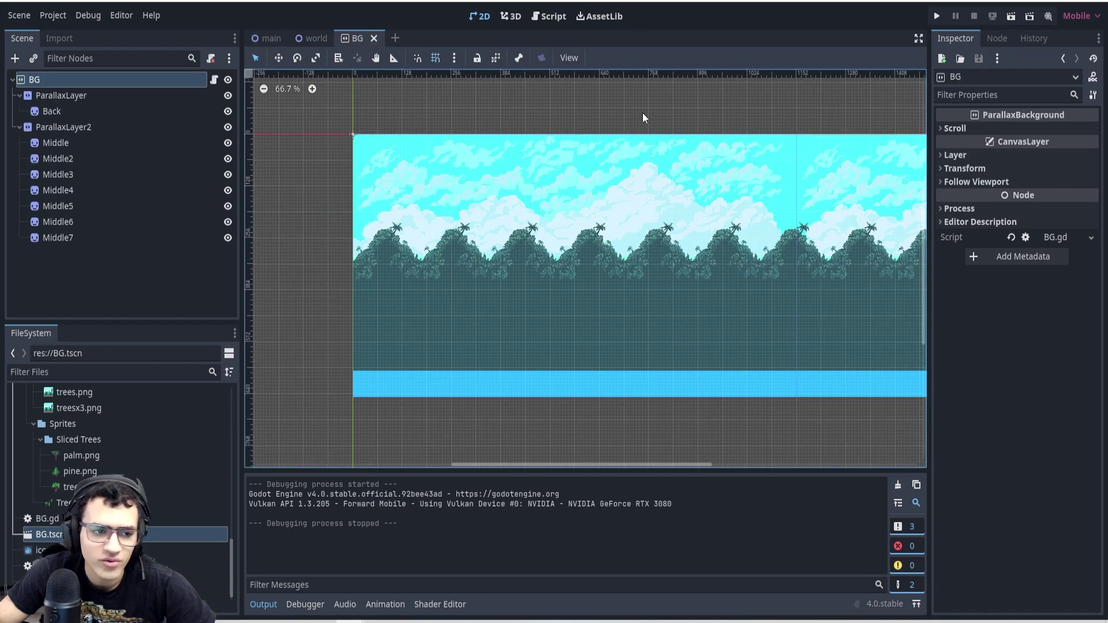
{"action": "left_click", "coordinate": [19, 127]}
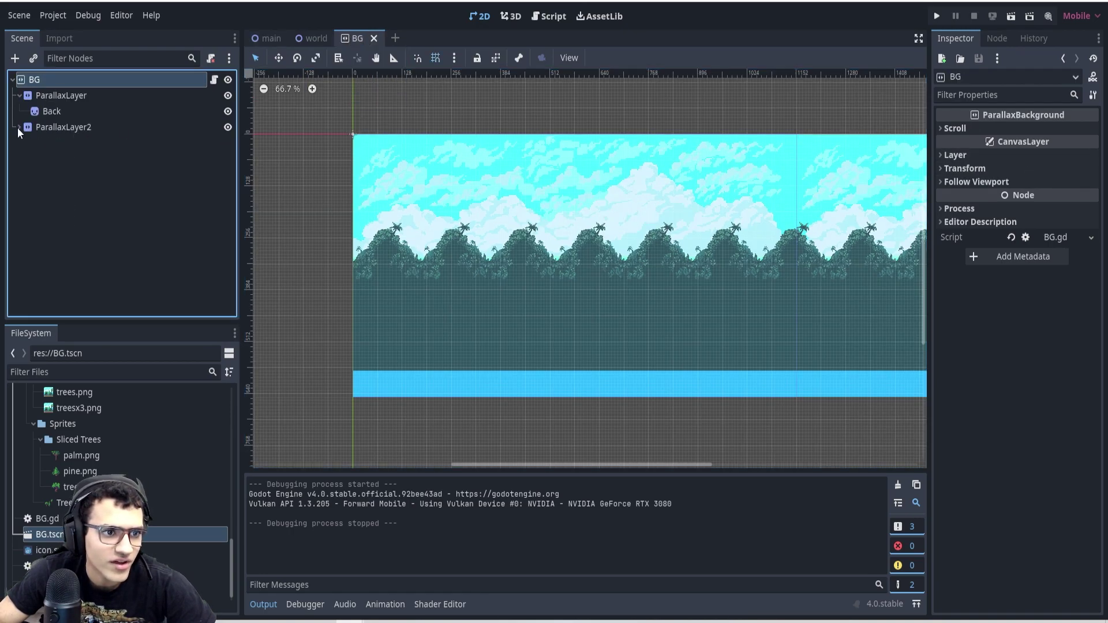
{"action": "left_click", "coordinate": [18, 127]}
{"action": "left_click", "coordinate": [61, 128]}
{"action": "scroll", "coordinate": [492, 380], "scroll_direction": "up", "scroll_amount": 3}
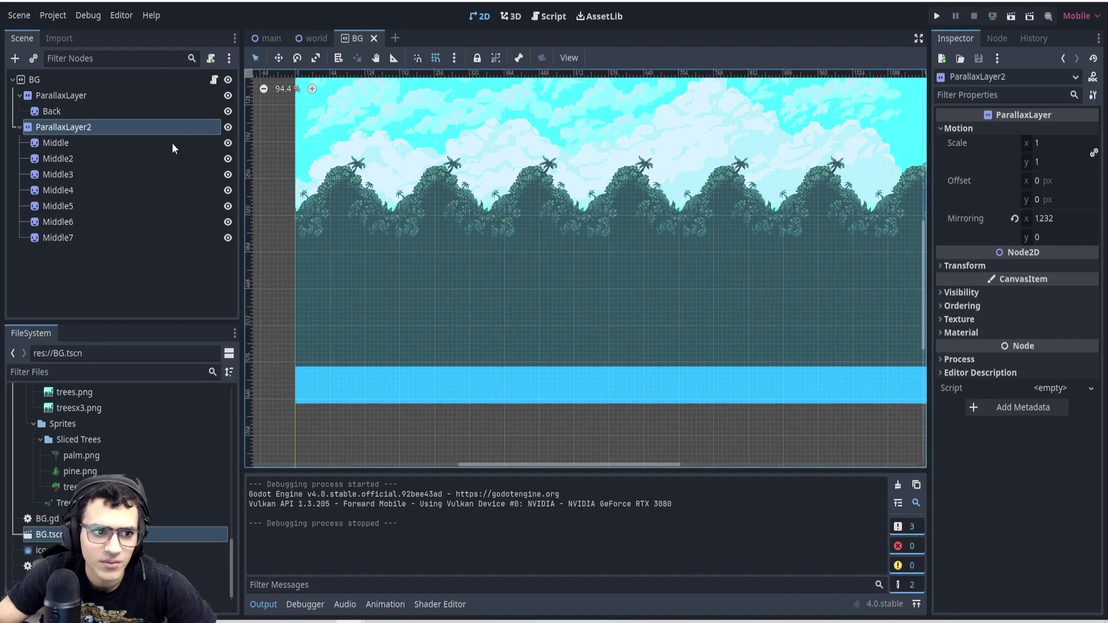
{"action": "left_click", "coordinate": [101, 238]}
{"action": "left_click", "coordinate": [95, 146], "text": "shift"}
{"action": "left_click_drag", "start_coordinate": [470, 272], "coordinate": [468, 303]}
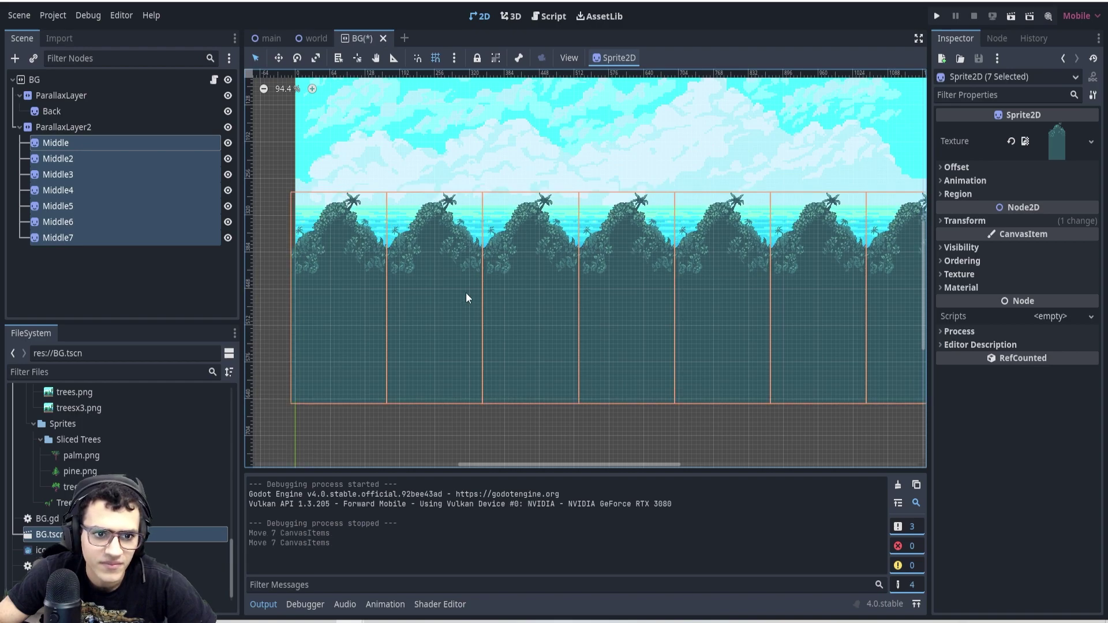
{"action": "middle_click_drag", "start_coordinate": [466, 274], "coordinate": [500, 292]}
{"action": "left_click_drag", "start_coordinate": [349, 306], "coordinate": [351, 307]}
{"action": "left_click", "coordinate": [322, 242]}
{"action": "key", "text": "ctrl+s"}
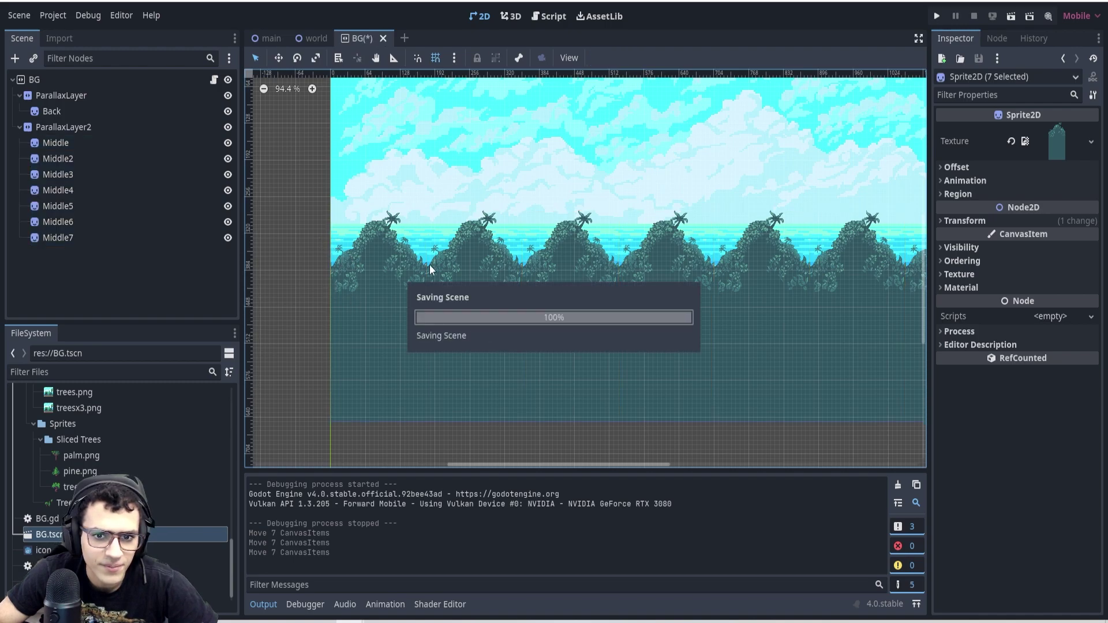
Step: Set the horizontal Motion Scale of ParallaxLayer2 to 0.7 and test-run the project to check the parallax effect
{"action": "scroll", "coordinate": [417, 268], "scroll_direction": "up", "scroll_amount": 3}
{"action": "left_click", "coordinate": [80, 128]}
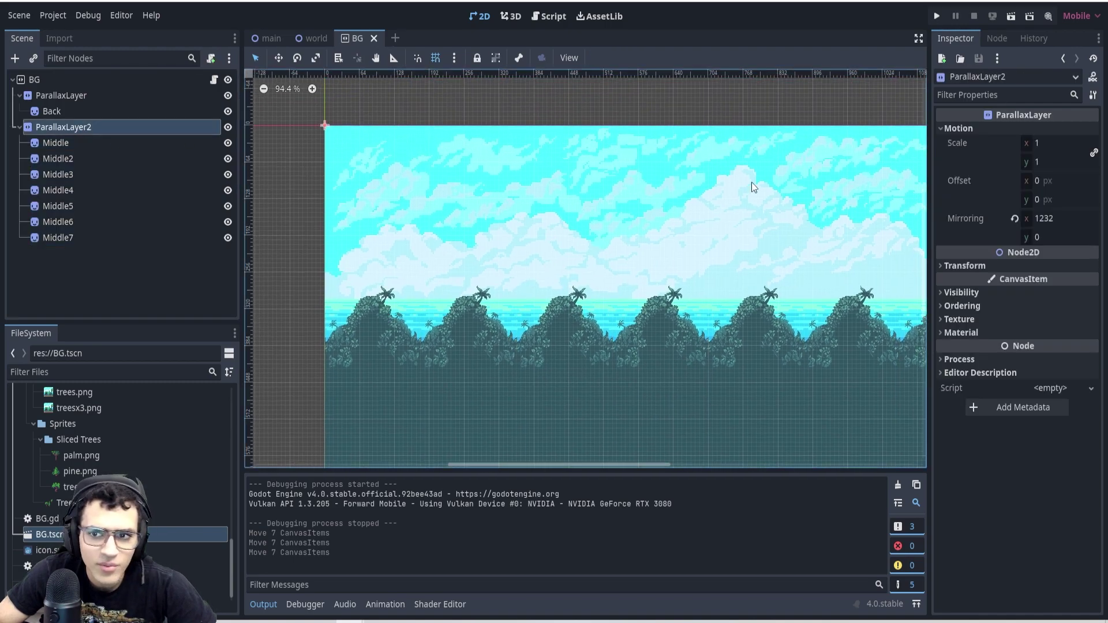
{"action": "left_click_drag", "start_coordinate": [926, 133], "coordinate": [915, 134]}
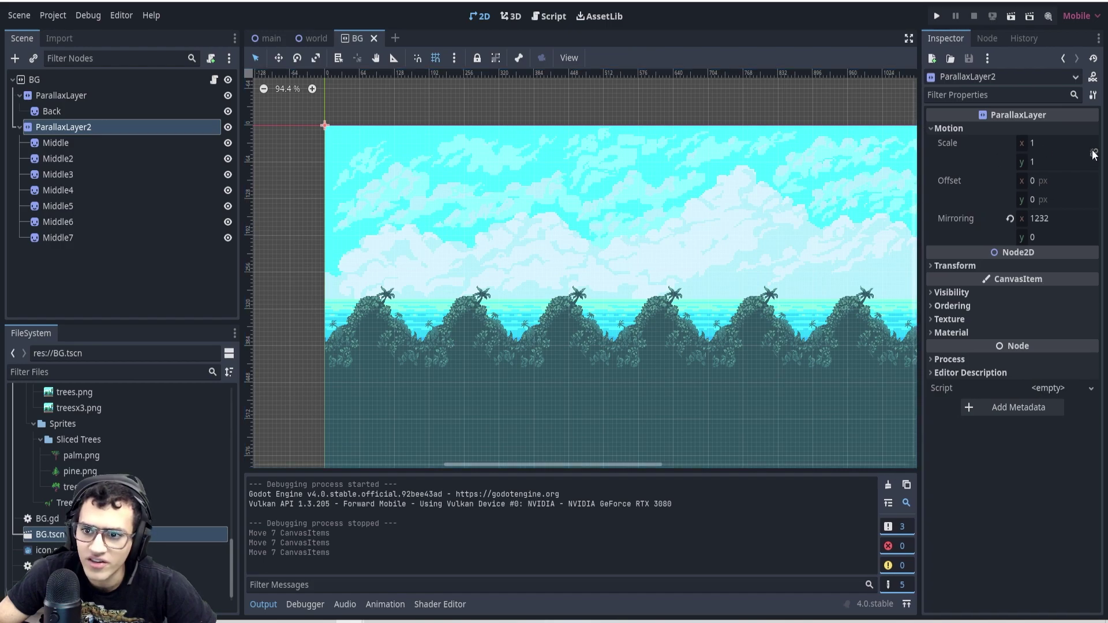
{"action": "left_click", "coordinate": [1037, 144]}
{"action": "type", "text": "0.7"}
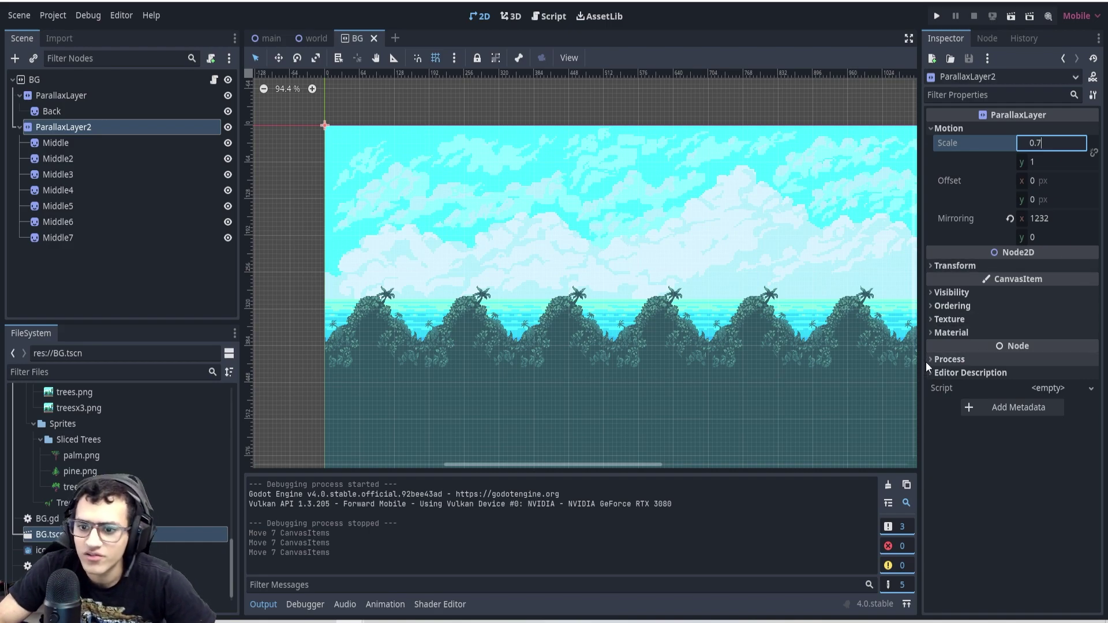
{"action": "key", "text": "Return"}
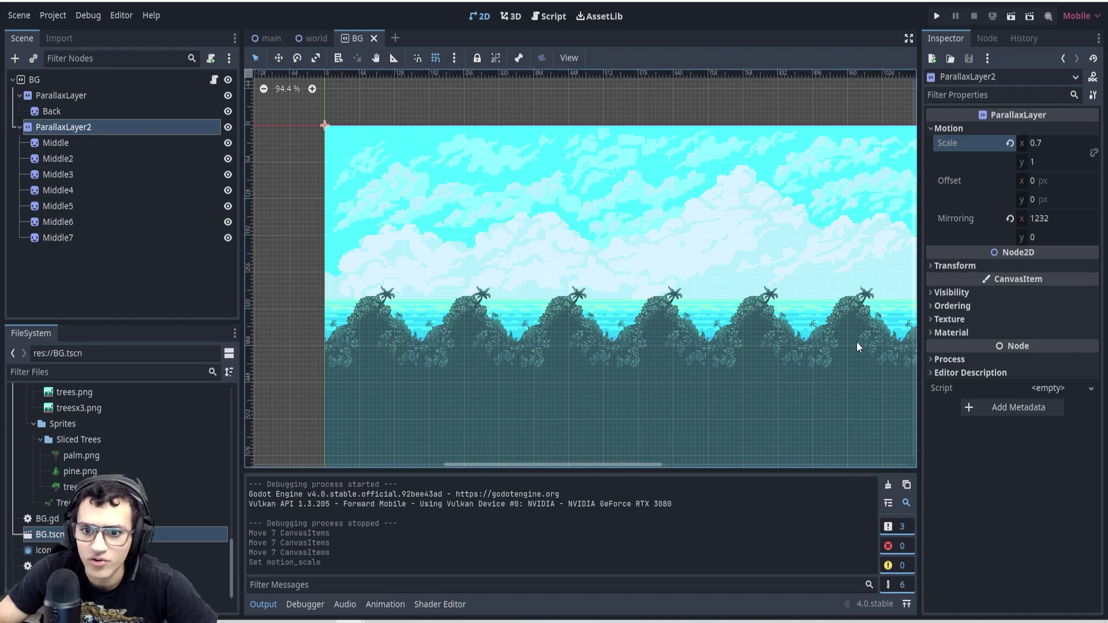
{"action": "left_click", "coordinate": [937, 14]}
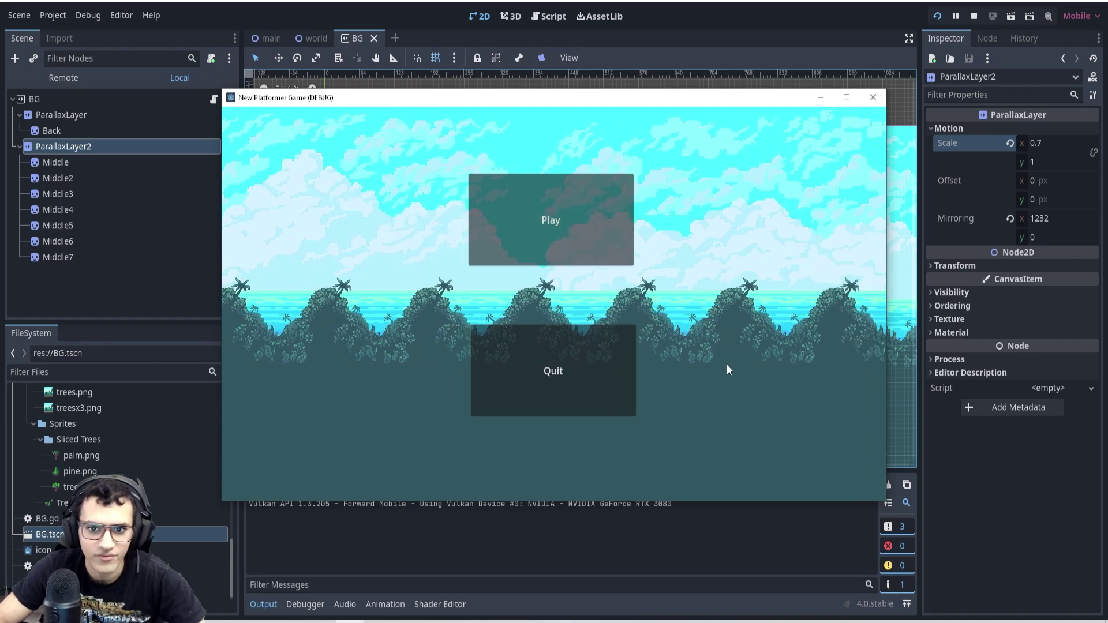
{"action": "left_click", "coordinate": [873, 97]}
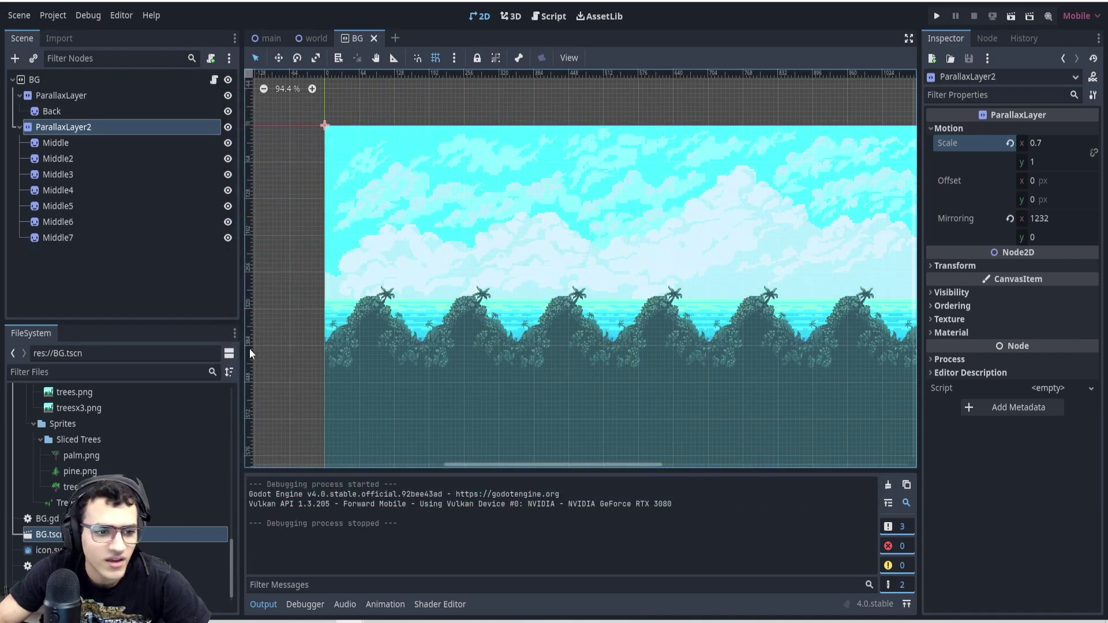
Step: Add all-bg.png from the Sunny Land Trees Props Pack previews to the BG scene as a sprite and place it at (344, 264)
{"action": "scroll", "coordinate": [116, 451], "scroll_direction": "up", "scroll_amount": 10}
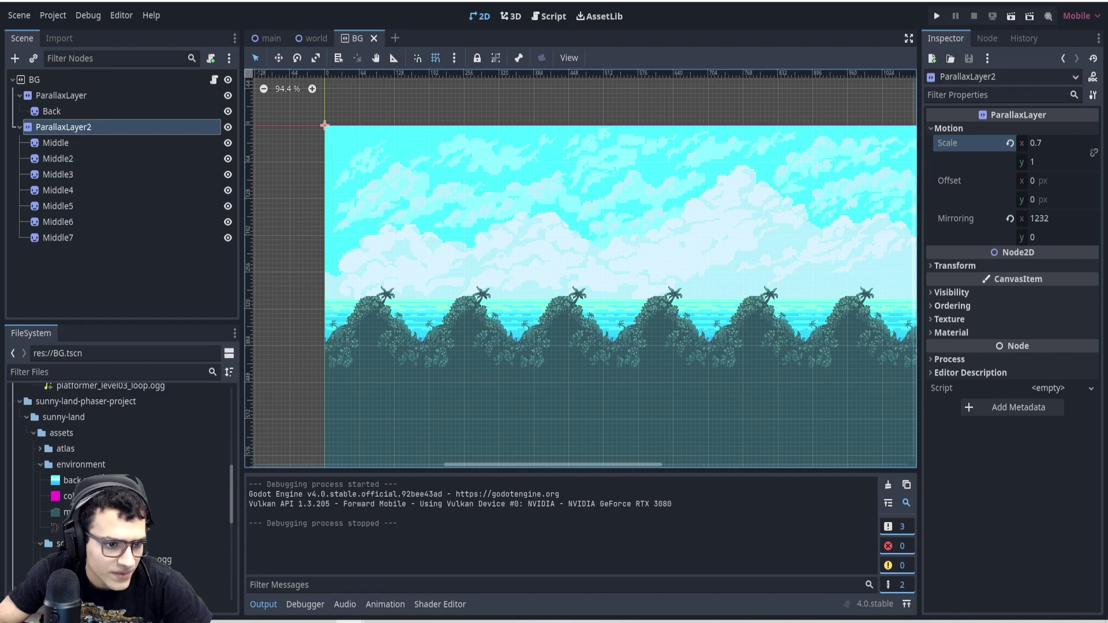
{"action": "scroll", "coordinate": [115, 450], "scroll_direction": "down", "scroll_amount": 10}
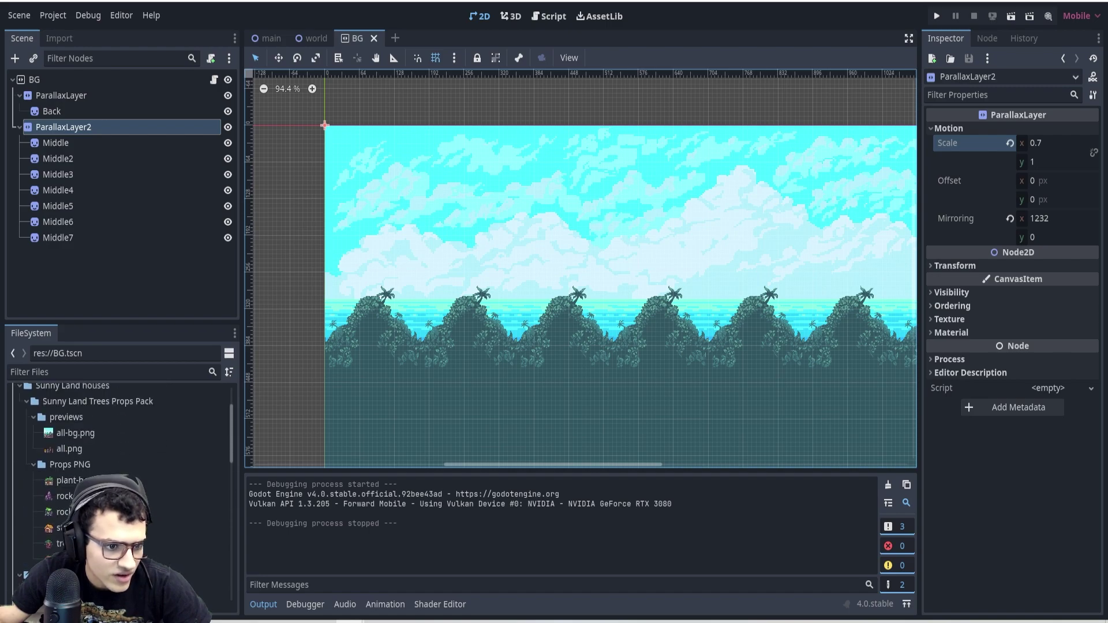
{"action": "left_click_drag", "start_coordinate": [104, 482], "coordinate": [128, 481]}
{"action": "left_click_drag", "start_coordinate": [77, 444], "coordinate": [519, 278]}
{"action": "left_click_drag", "start_coordinate": [404, 254], "coordinate": [369, 291]}
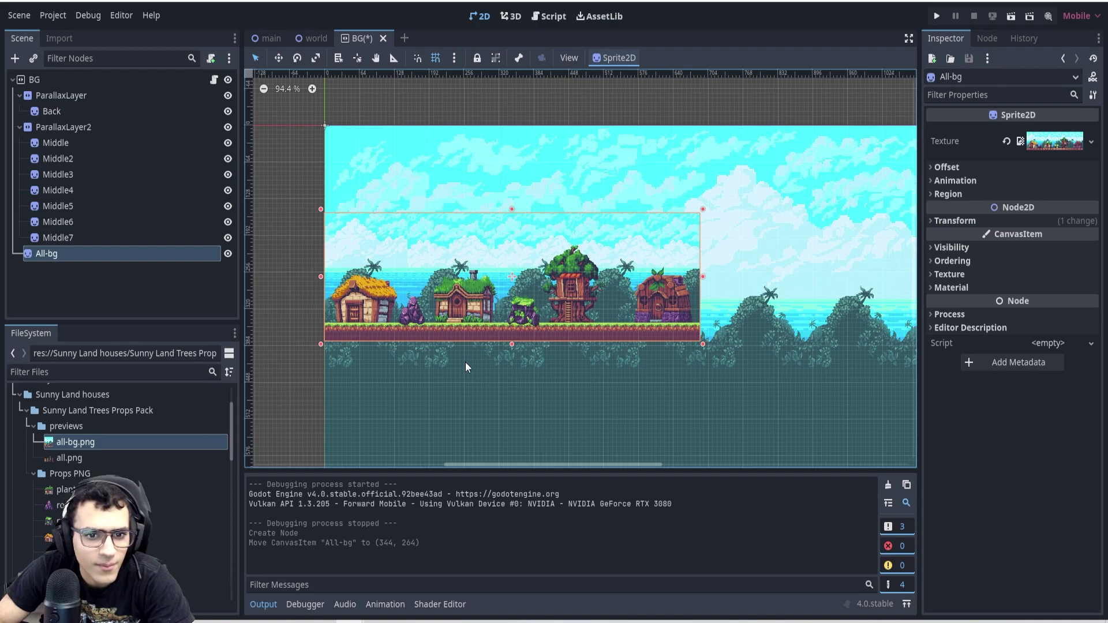
Step: Delete the All-bg sprite from the BG scene and collapse both parallax layers in the scene tree
{"action": "key", "text": "Delete"}
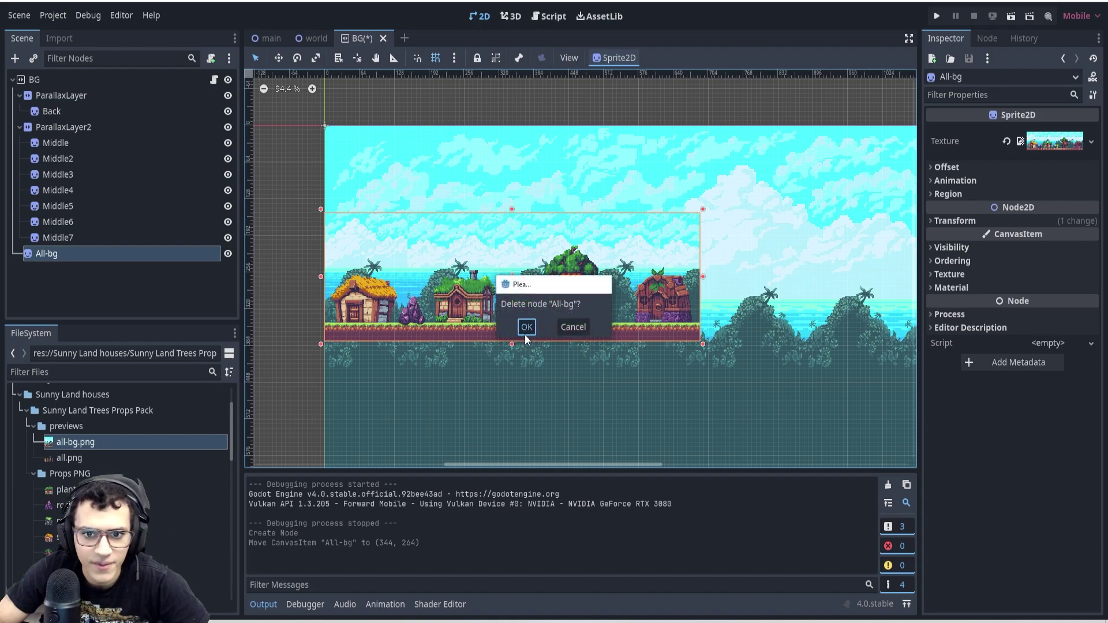
{"action": "left_click", "coordinate": [525, 330]}
{"action": "left_click", "coordinate": [24, 128]}
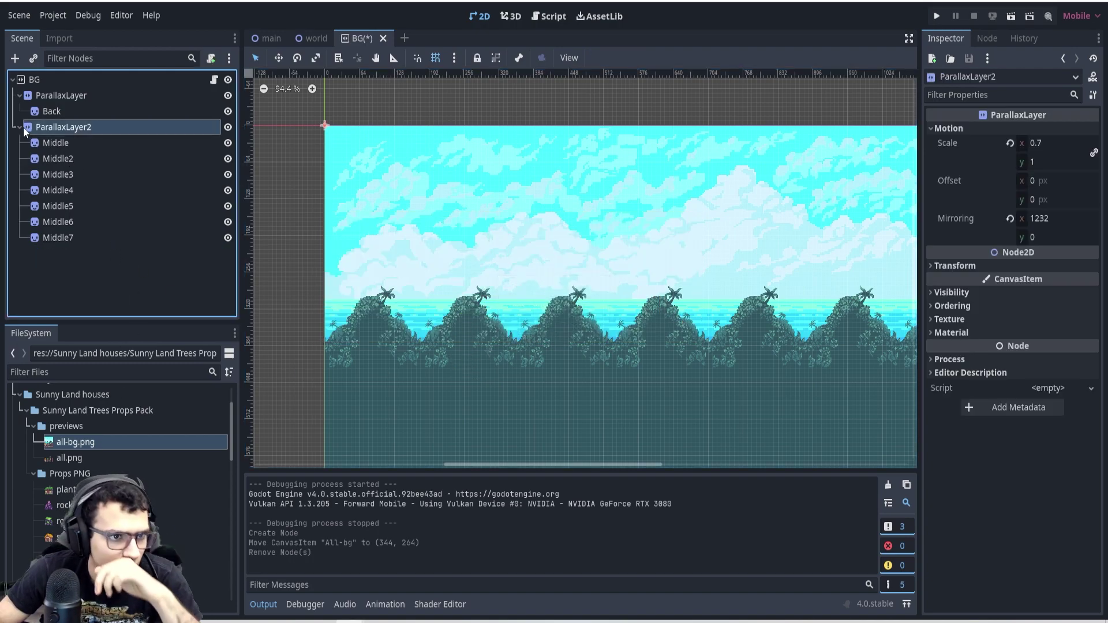
{"action": "left_click", "coordinate": [21, 127]}
{"action": "left_click", "coordinate": [20, 95]}
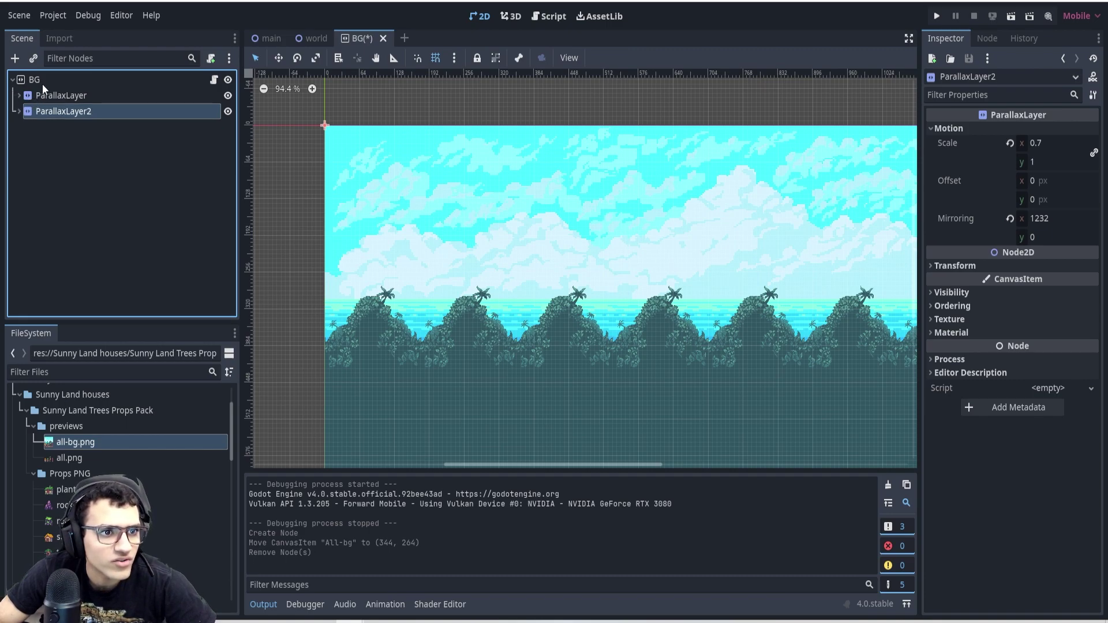
Step: Place the plant-house sprite from Props PNG at (64, 296) in the BG scene and parent it to a duplicate of ParallaxLayer
{"action": "left_click_drag", "start_coordinate": [65, 490], "coordinate": [369, 317]}
{"action": "left_click", "coordinate": [57, 93]}
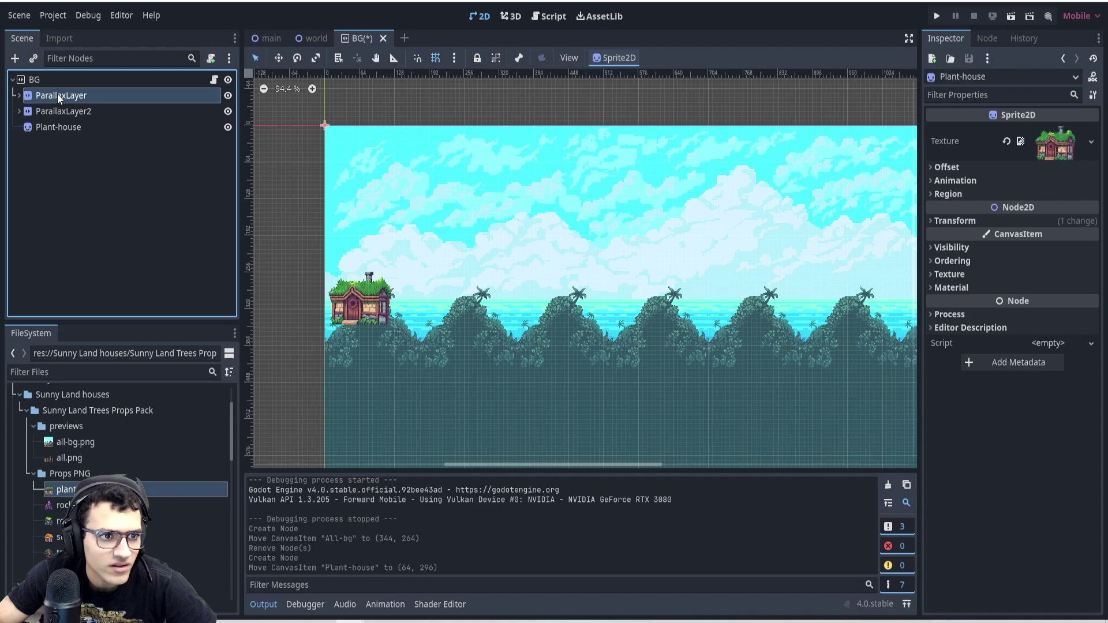
{"action": "key", "text": "ctrl+d"}
{"action": "left_click_drag", "start_coordinate": [75, 104], "coordinate": [61, 149]}
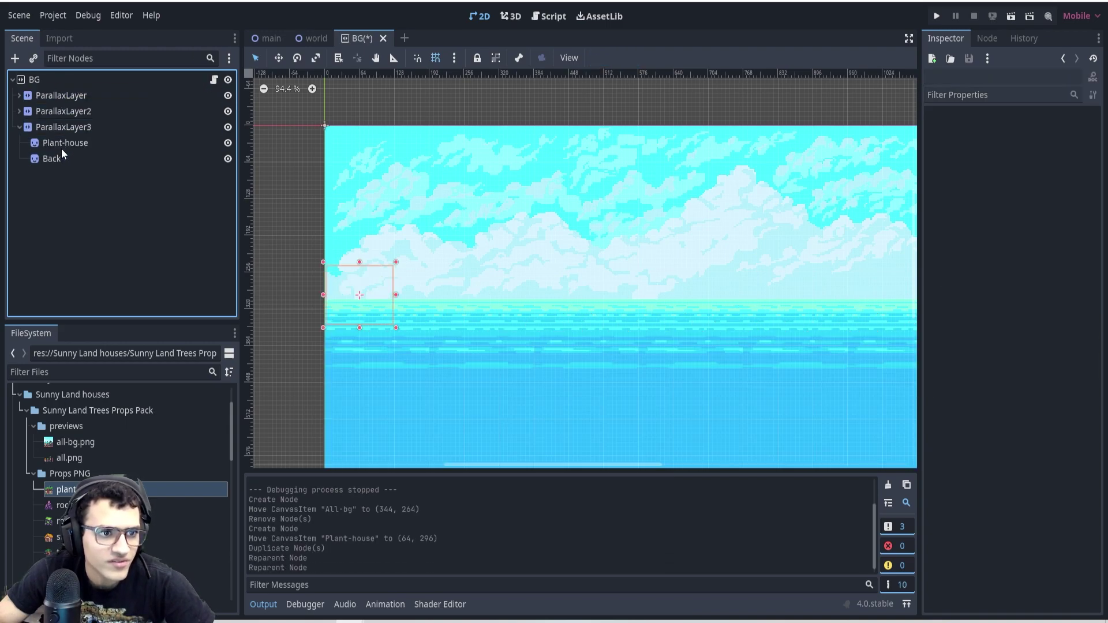
Step: Delete the copied Back sprite from ParallaxLayer3
{"action": "left_click", "coordinate": [61, 154]}
{"action": "key", "text": "Delete"}
{"action": "key", "text": "Return"}
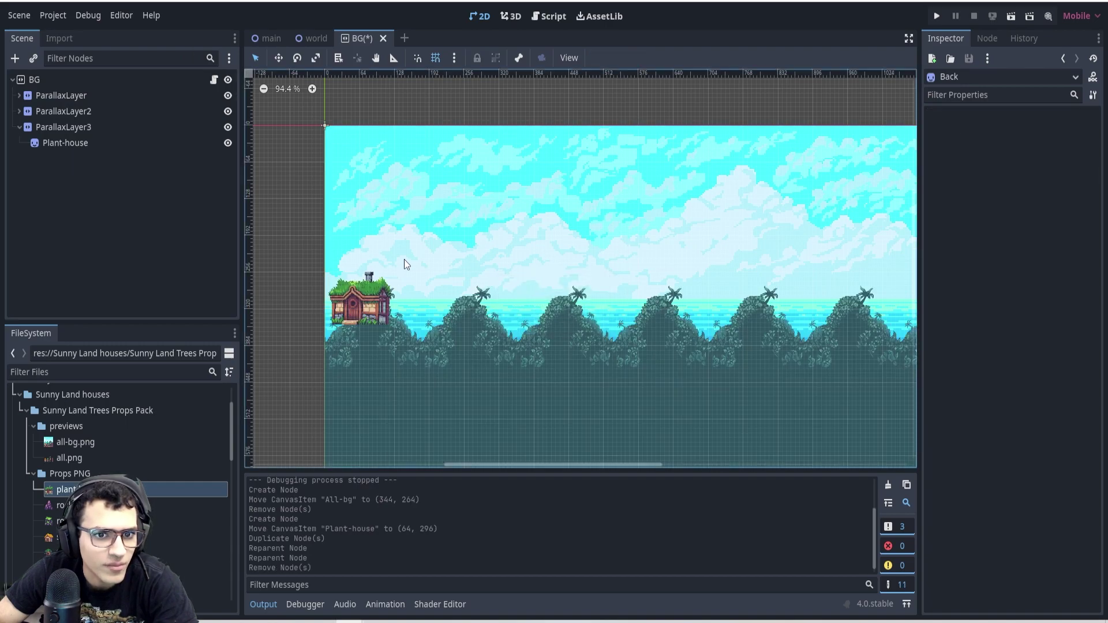
Step: Reorder ParallaxLayer3 above ParallaxLayer2 in the scene tree and move the Plant-house sprite to (64, 328), partly behind the first island
{"action": "middle_click_drag", "start_coordinate": [400, 259], "coordinate": [385, 238]}
{"action": "left_click", "coordinate": [351, 270]}
{"action": "left_click_drag", "start_coordinate": [62, 129], "coordinate": [63, 102]}
{"action": "left_click", "coordinate": [328, 281]}
{"action": "left_click_drag", "start_coordinate": [327, 281], "coordinate": [326, 296]}
{"action": "scroll", "coordinate": [325, 298], "scroll_direction": "up", "scroll_amount": 4}
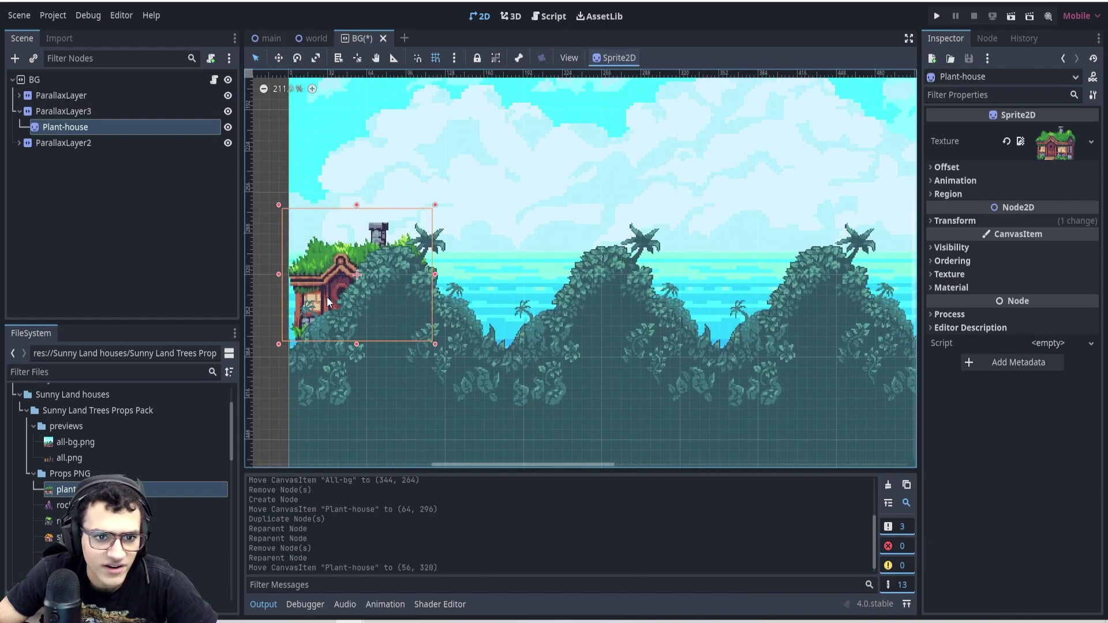
{"action": "scroll", "coordinate": [325, 296], "scroll_direction": "up", "scroll_amount": 2}
{"action": "left_click_drag", "start_coordinate": [293, 272], "coordinate": [295, 289]}
{"action": "scroll", "coordinate": [369, 280], "scroll_direction": "down", "scroll_amount": 4}
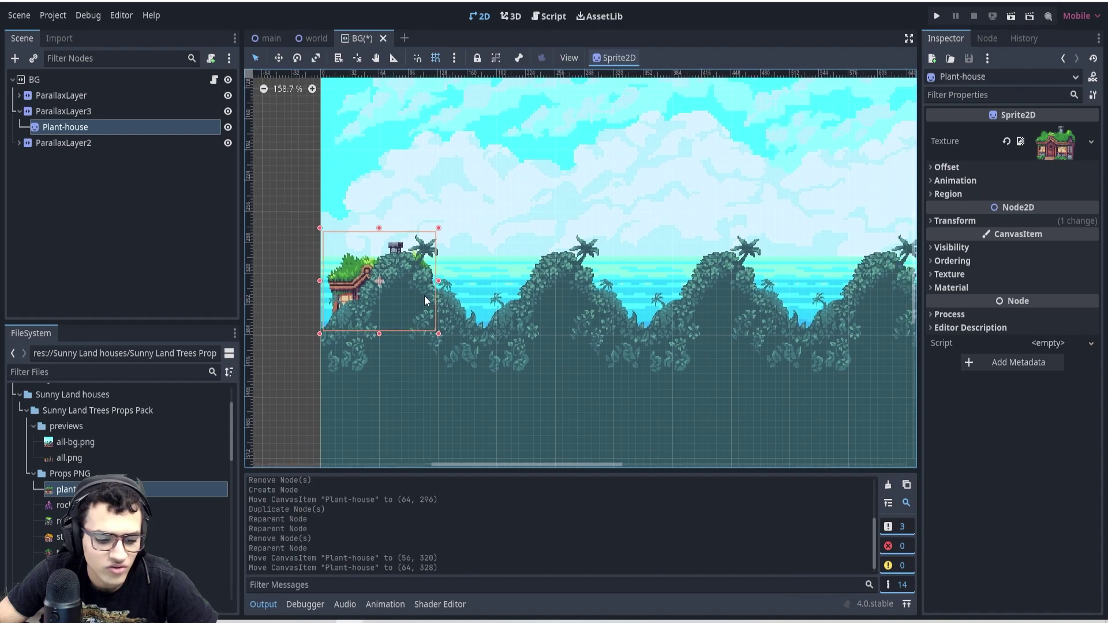
Step: Duplicate the plant house four times, placing the first three copies among the islands at (304, 352), (512, 336) and (744, 360)
{"action": "key", "text": "ctrl+d"}
{"action": "left_click_drag", "start_coordinate": [363, 271], "coordinate": [769, 304]}
{"action": "scroll", "coordinate": [618, 316], "scroll_direction": "down", "scroll_amount": 1}
{"action": "key", "text": "ctrl+d"}
{"action": "middle_click_drag", "start_coordinate": [803, 323], "coordinate": [542, 378]}
{"action": "key", "text": "ctrl+d"}
{"action": "left_click_drag", "start_coordinate": [497, 359], "coordinate": [810, 346]}
{"action": "scroll", "coordinate": [668, 376], "scroll_direction": "down", "scroll_amount": 3}
{"action": "key", "text": "ctrl+d"}
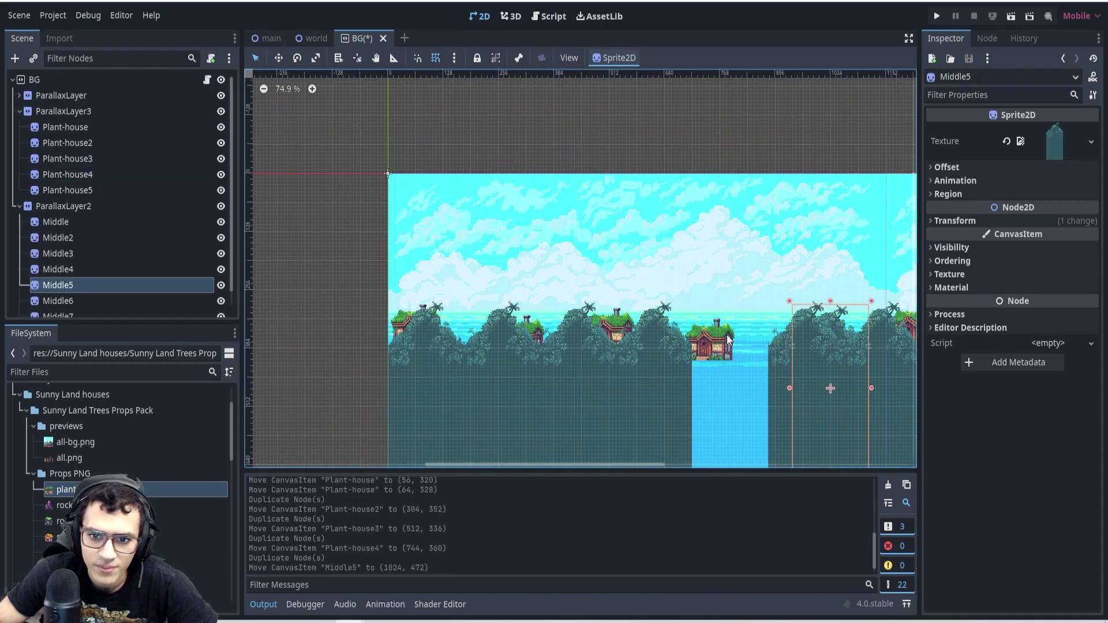
Step: Undo the accidental move of Middle5 and lock all seven Middle sprites of ParallaxLayer2
{"action": "key", "text": "ctrl+z"}
{"action": "left_click", "coordinate": [693, 330]}
{"action": "left_click", "coordinate": [64, 228]}
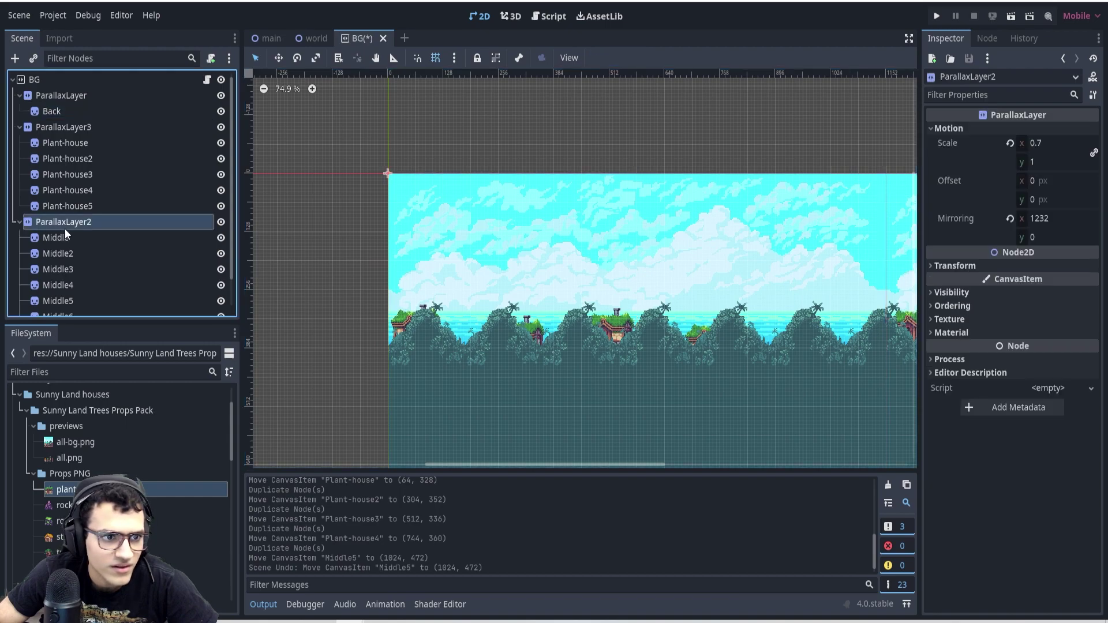
{"action": "scroll", "coordinate": [66, 225], "scroll_direction": "down", "scroll_amount": 1}
{"action": "left_click", "coordinate": [71, 208]}
{"action": "left_click", "coordinate": [79, 303], "text": "shift"}
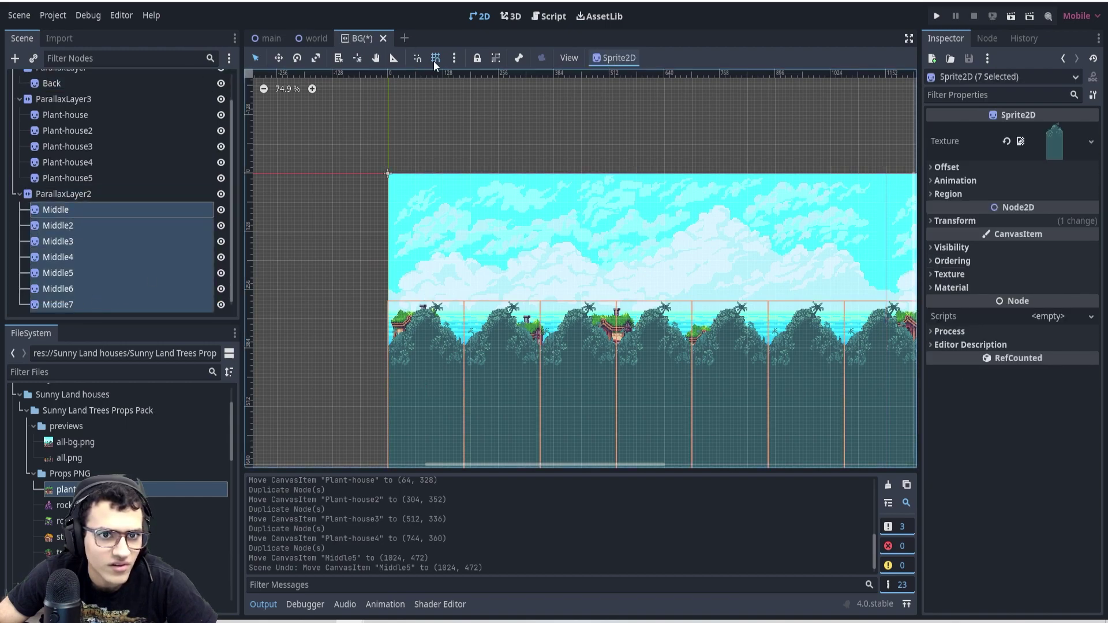
{"action": "left_click", "coordinate": [476, 58]}
Step: Move Plant-house5 to (976, 312) and Plant-house3 to (528, 320)
{"action": "left_click", "coordinate": [704, 393]}
{"action": "left_click_drag", "start_coordinate": [701, 341], "coordinate": [808, 323]}
{"action": "left_click", "coordinate": [785, 389]}
{"action": "left_click", "coordinate": [611, 345]}
{"action": "left_click_drag", "start_coordinate": [610, 346], "coordinate": [618, 338]}
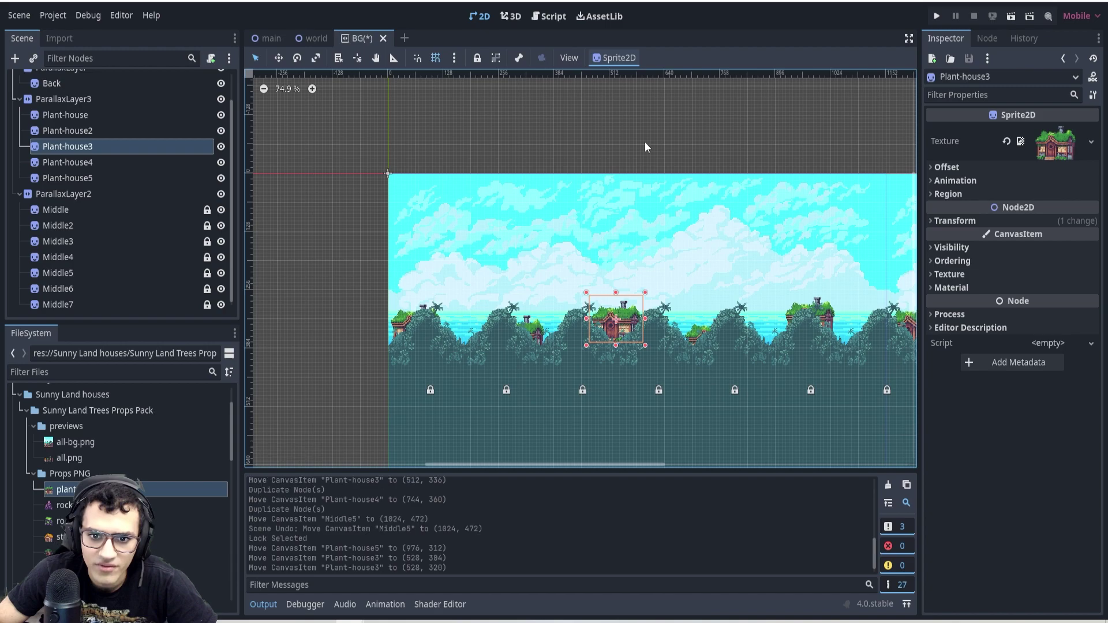
Step: Test-run the project to check how the houses scroll behind the islands, and close the game
{"action": "left_click", "coordinate": [643, 157]}
{"action": "left_click", "coordinate": [937, 16]}
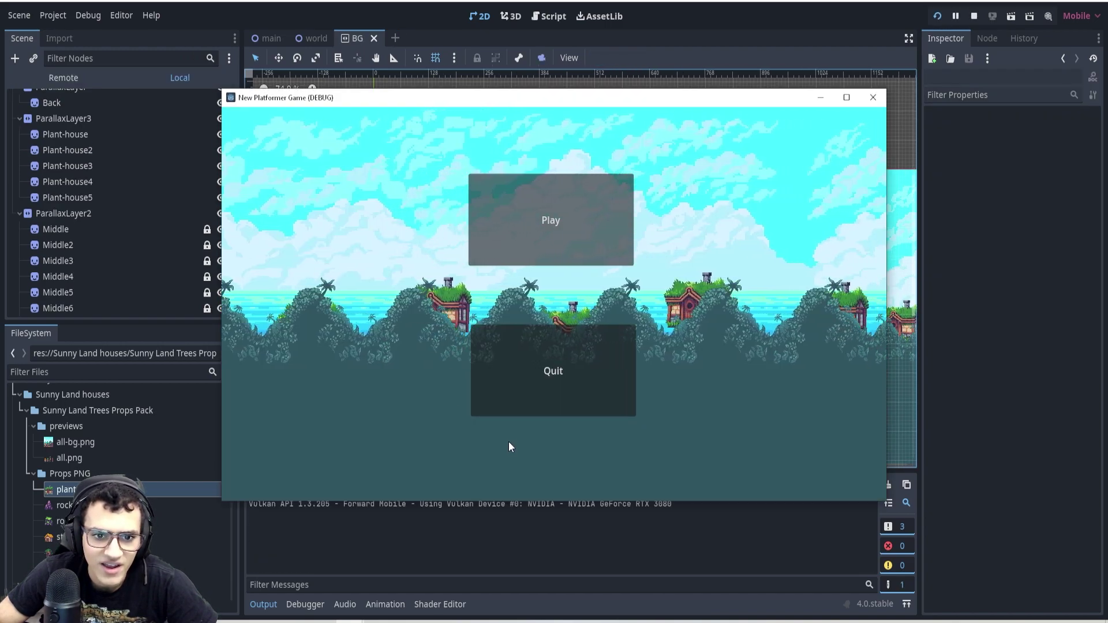
{"action": "left_click", "coordinate": [872, 98]}
Step: Rename ParallaxLayer3 to House and save the BG scene
{"action": "left_click", "coordinate": [102, 98]}
{"action": "left_click", "coordinate": [102, 98]}
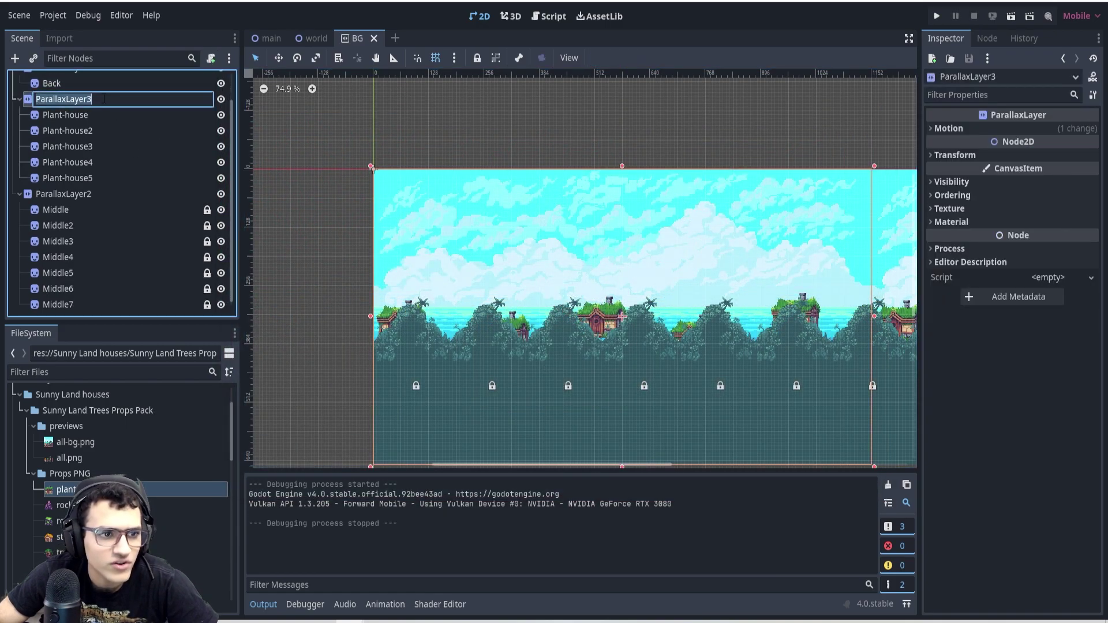
{"action": "type", "text": "House"}
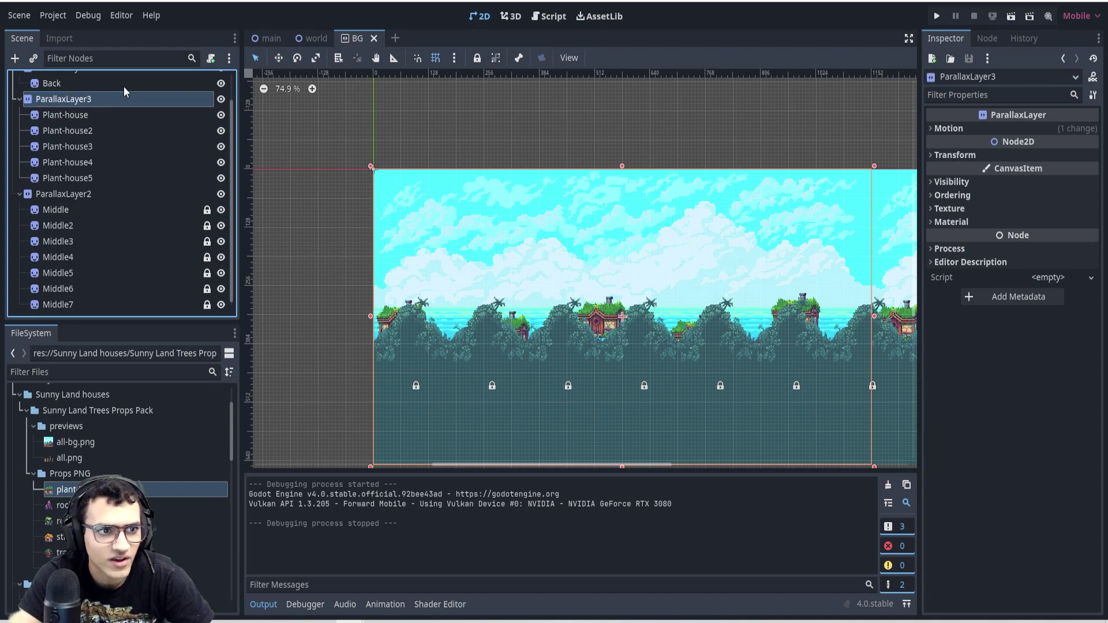
{"action": "key", "text": "Return"}
{"action": "key", "text": "ctrl+s"}
Step: Unlink the House layer's Motion Scale axes, set its horizontal scale to 0.5, and test-run the project
{"action": "left_click", "coordinate": [1034, 129]}
{"action": "left_click", "coordinate": [1060, 144]}
{"action": "left_click", "coordinate": [1091, 153]}
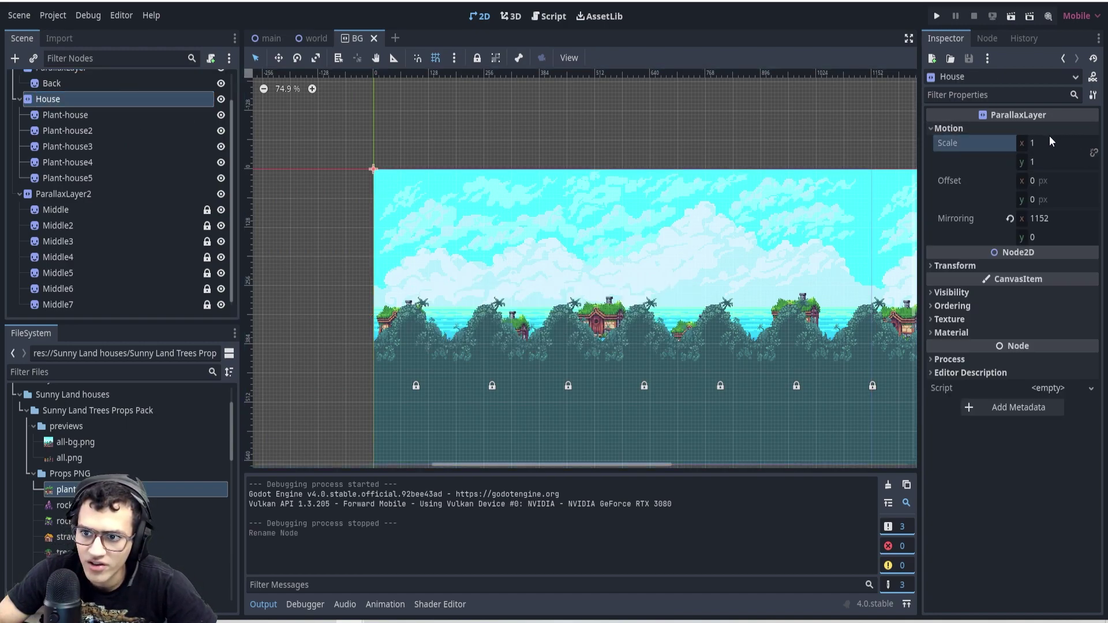
{"action": "left_click", "coordinate": [1051, 141]}
{"action": "key", "text": "Return"}
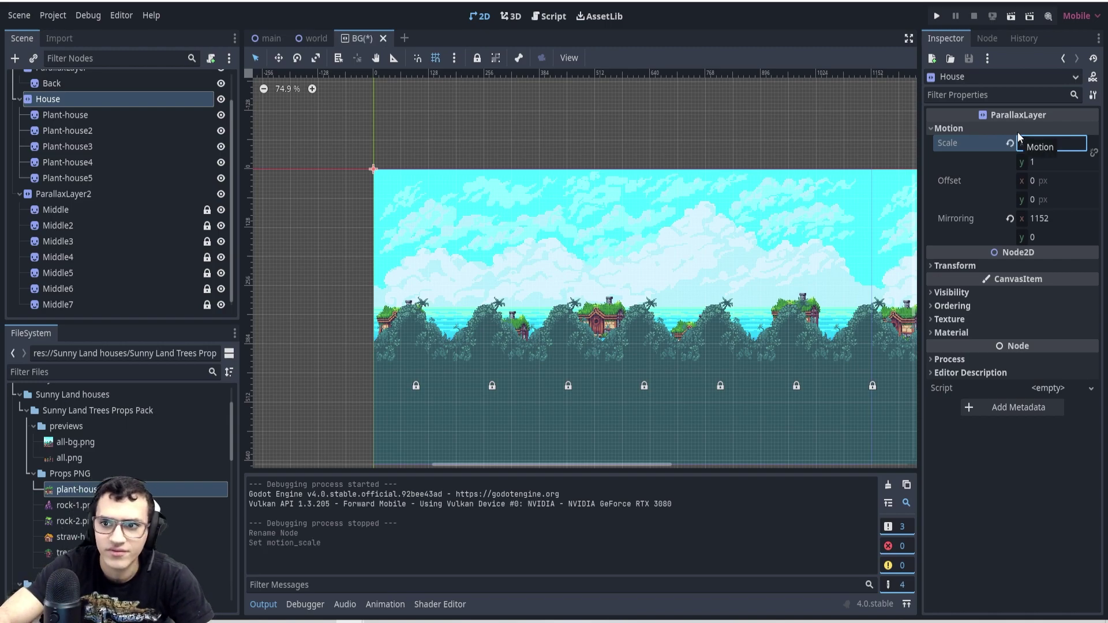
{"action": "left_click", "coordinate": [941, 15]}
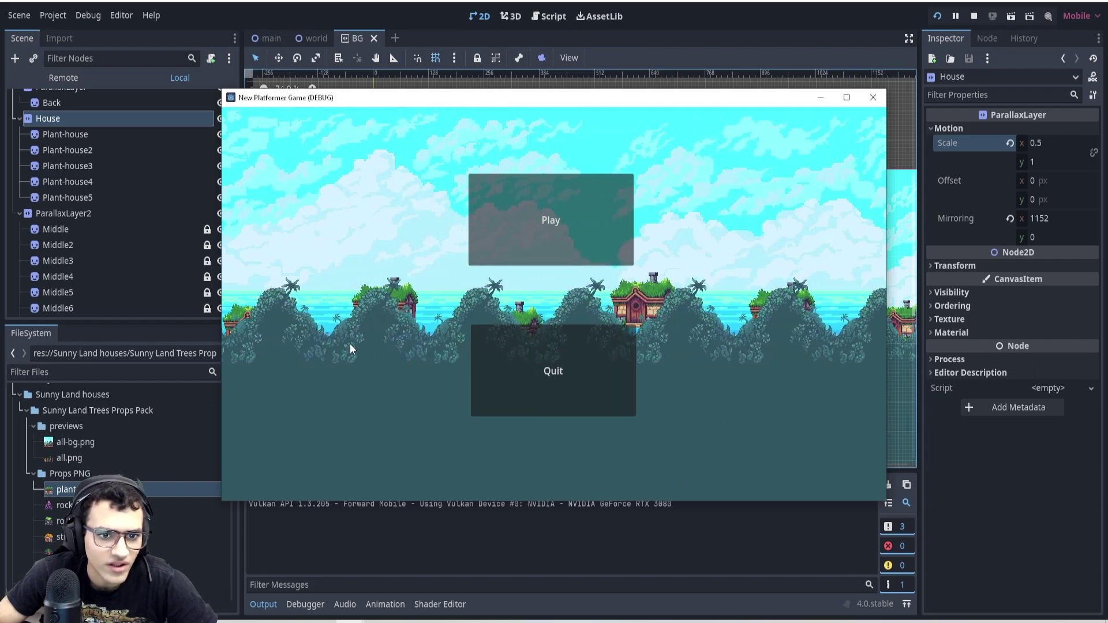
{"action": "left_click", "coordinate": [569, 379]}
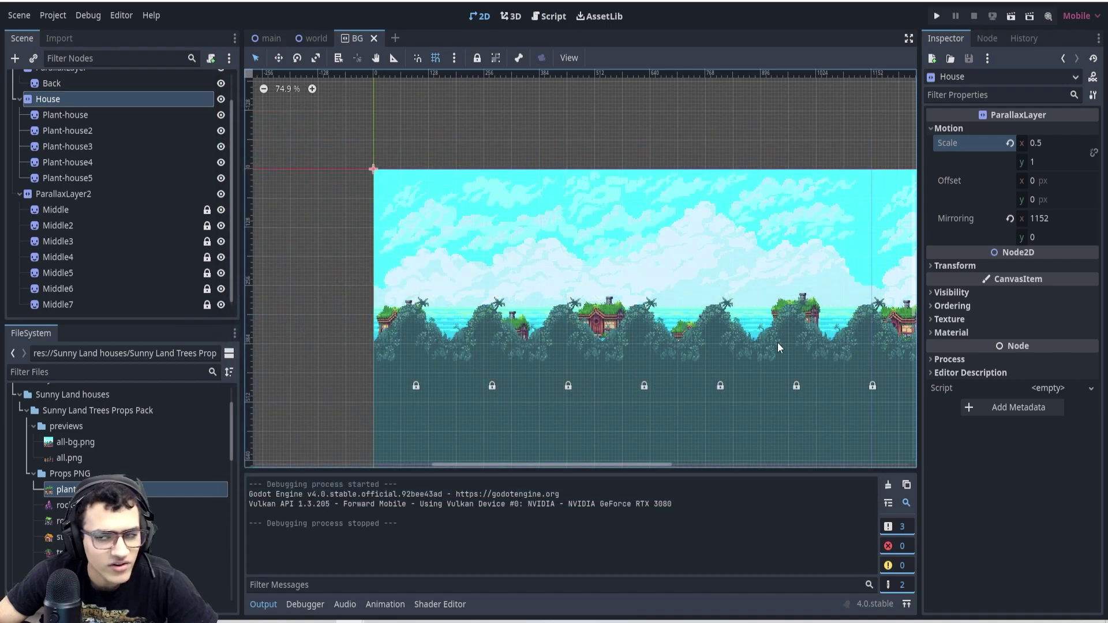
Step: Try a horizontal Motion Scale of 0 for the House layer in a test run, undo it and save the scene
{"action": "left_click", "coordinate": [1054, 143]}
{"action": "type", "text": "0"}
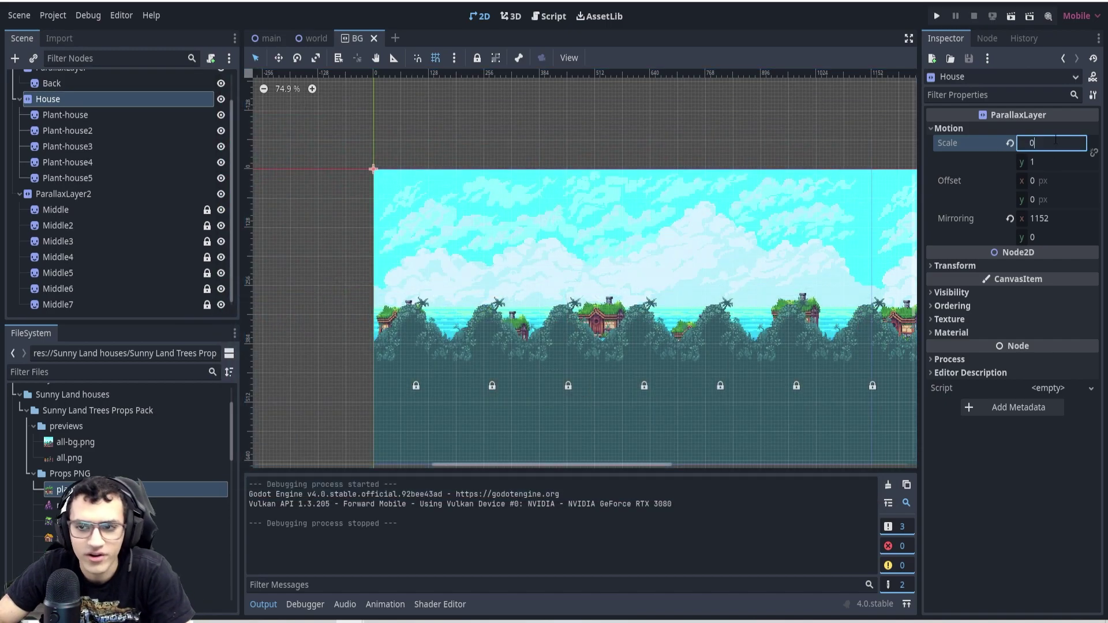
{"action": "left_click", "coordinate": [938, 19]}
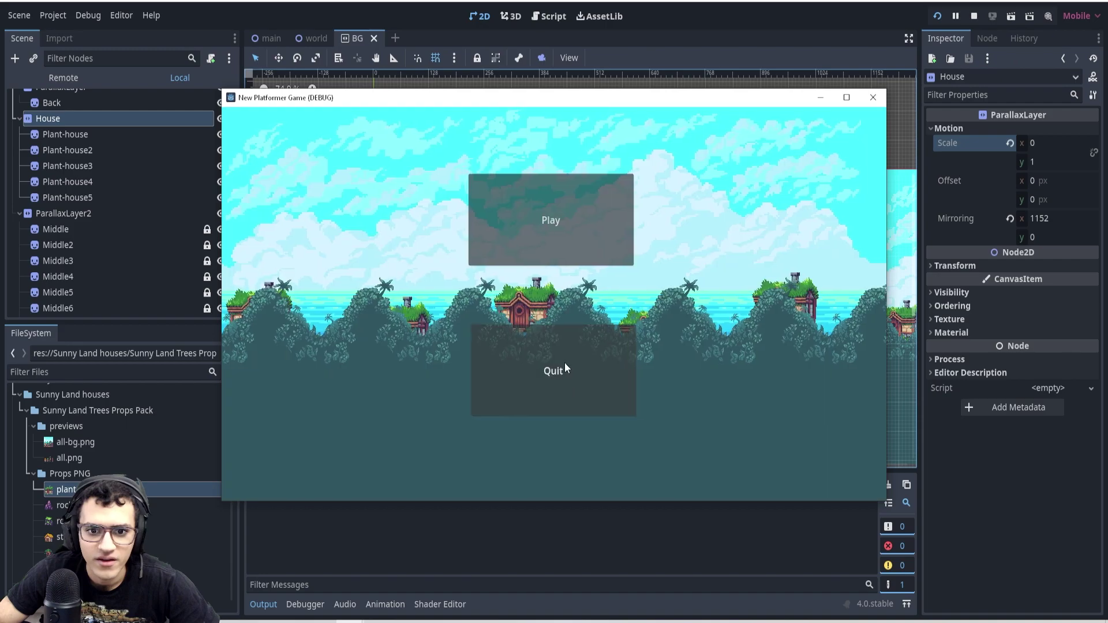
{"action": "left_click", "coordinate": [872, 98]}
{"action": "key", "text": "ctrl+z"}
{"action": "key", "text": "ctrl+s"}
Step: Collapse the House and ParallaxLayer2 branches in the BG scene tree
{"action": "scroll", "coordinate": [334, 301], "scroll_direction": "down", "scroll_amount": 4}
{"action": "middle_click_drag", "start_coordinate": [577, 371], "coordinate": [550, 294]}
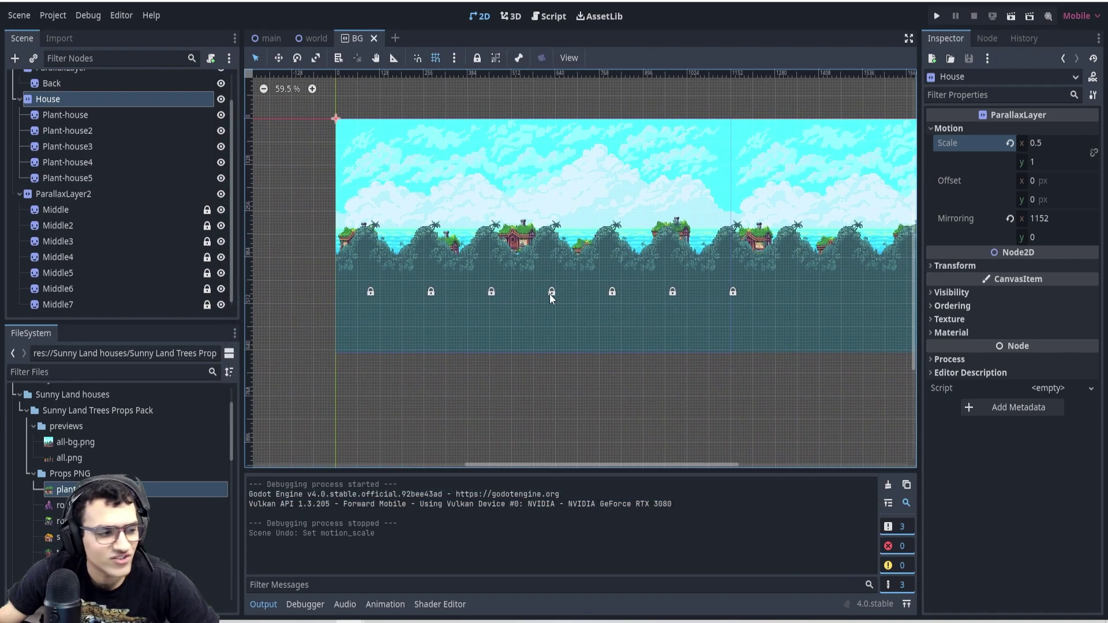
{"action": "middle_click_drag", "start_coordinate": [492, 315], "coordinate": [522, 320]}
{"action": "scroll", "coordinate": [43, 126], "scroll_direction": "up", "scroll_amount": 2}
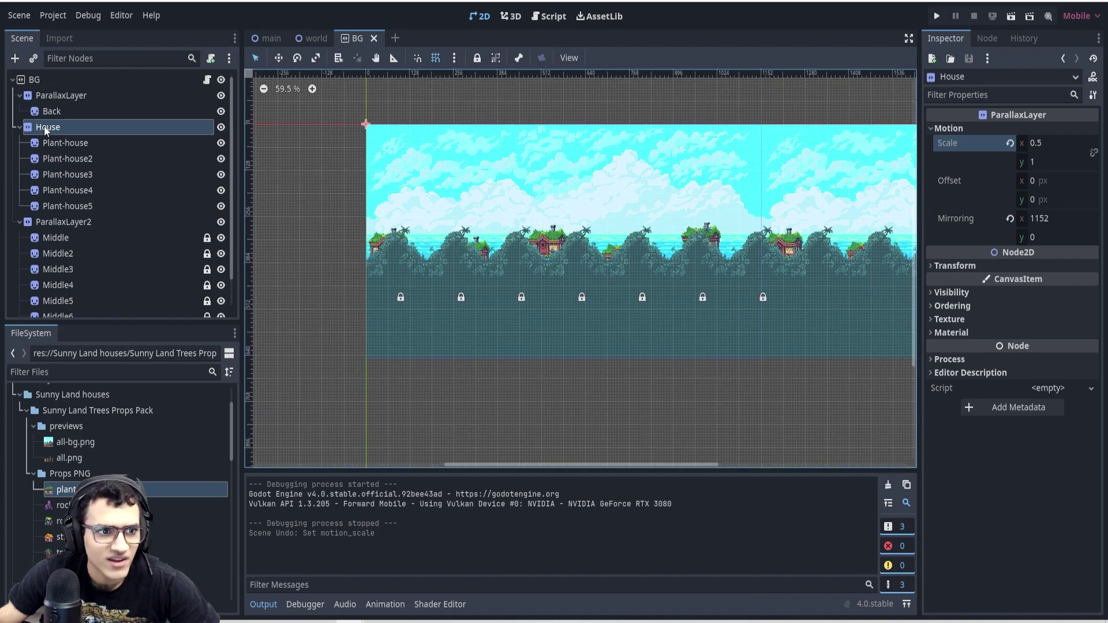
{"action": "left_click", "coordinate": [19, 127]}
{"action": "left_click", "coordinate": [19, 142]}
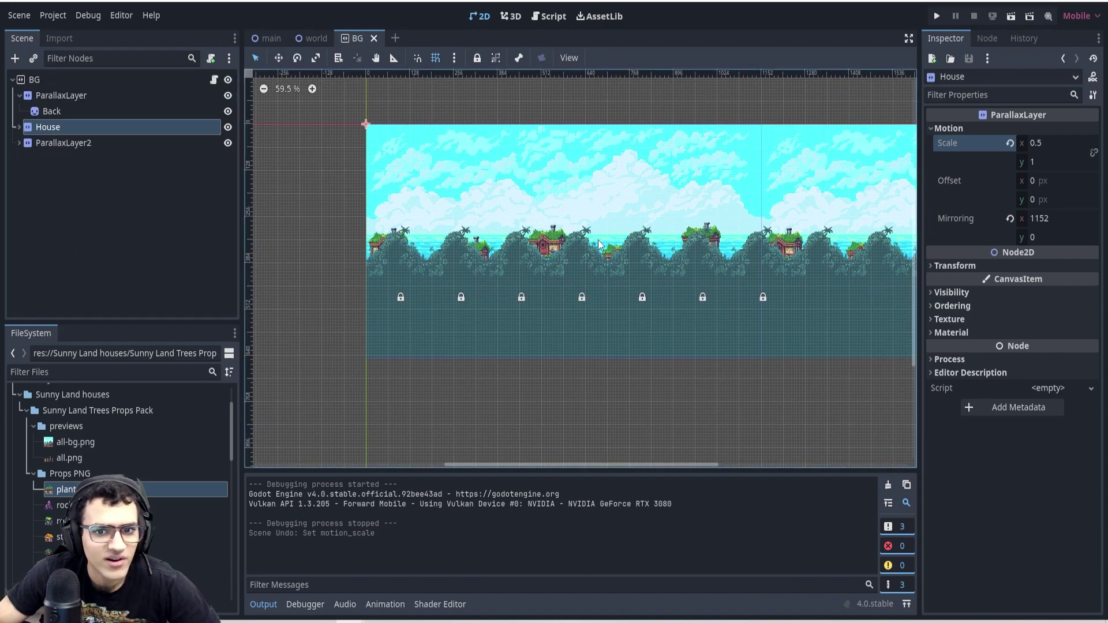
Step: Instance BG.tscn in the world scene and reorder it above the Player node
{"action": "left_click", "coordinate": [315, 36]}
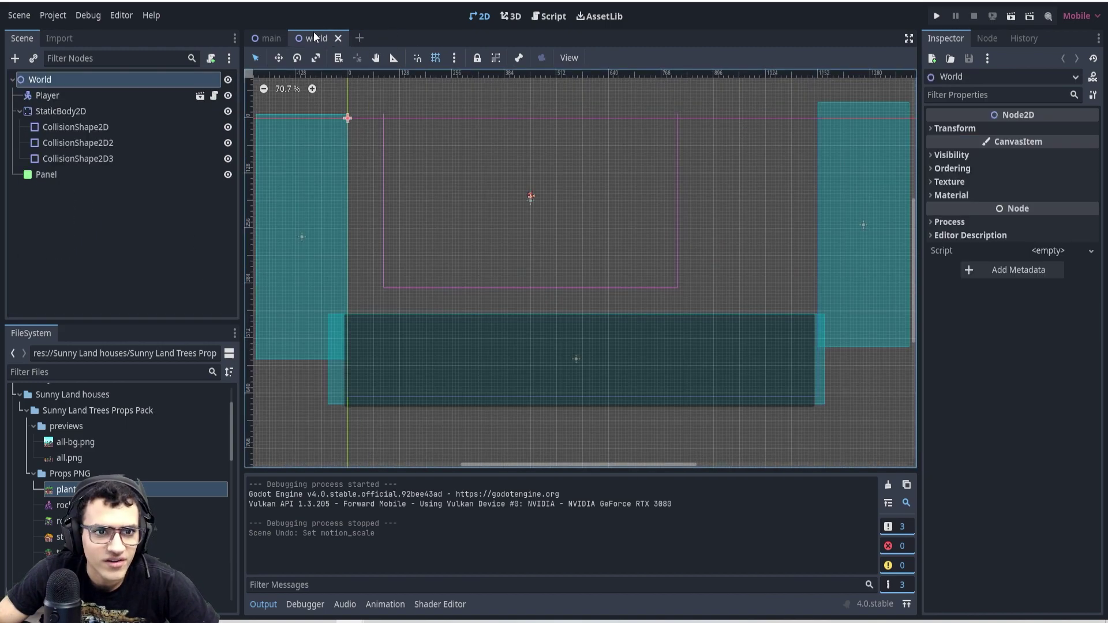
{"action": "left_click", "coordinate": [33, 429]}
{"action": "left_click", "coordinate": [32, 428]}
{"action": "left_click", "coordinate": [32, 442]}
{"action": "left_click", "coordinate": [23, 411]}
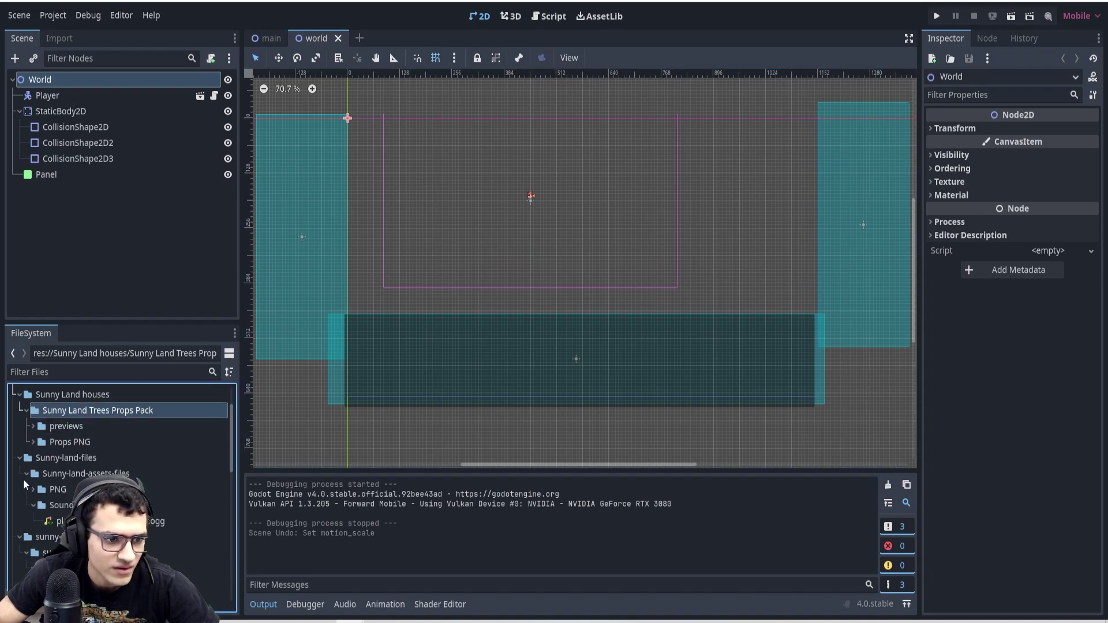
{"action": "scroll", "coordinate": [40, 527], "scroll_direction": "down", "scroll_amount": 6}
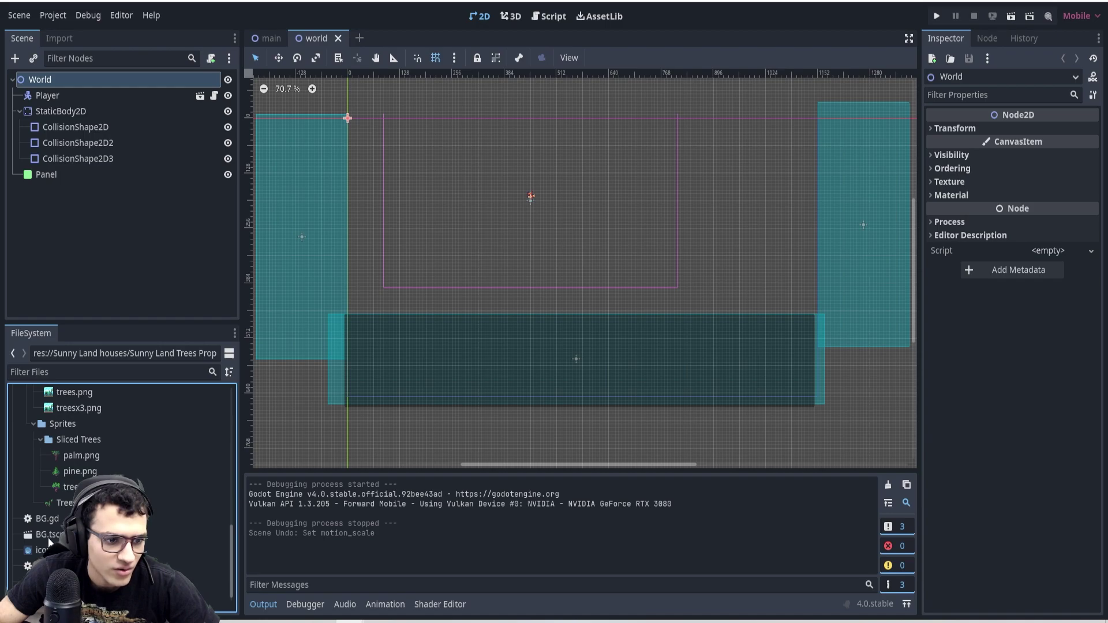
{"action": "left_click_drag", "start_coordinate": [49, 542], "coordinate": [318, 271]}
{"action": "left_click_drag", "start_coordinate": [52, 190], "coordinate": [74, 94]}
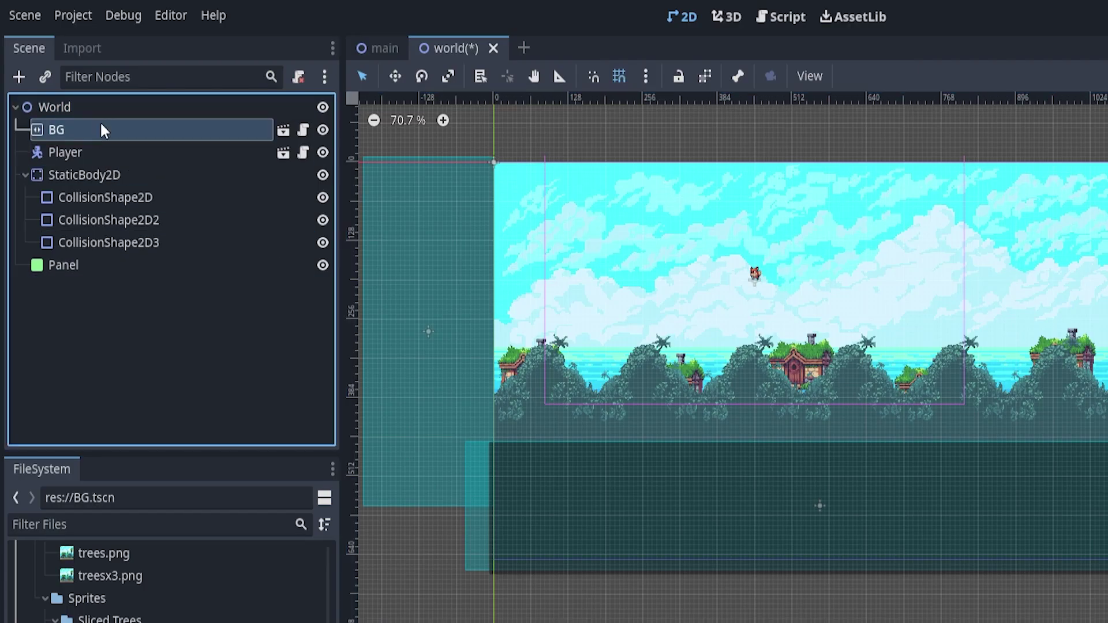
Step: Make the BG instance local in the world scene and delete its House and ParallaxLayer2 layers
{"action": "right_click", "coordinate": [64, 126]}
{"action": "left_click", "coordinate": [139, 622]}
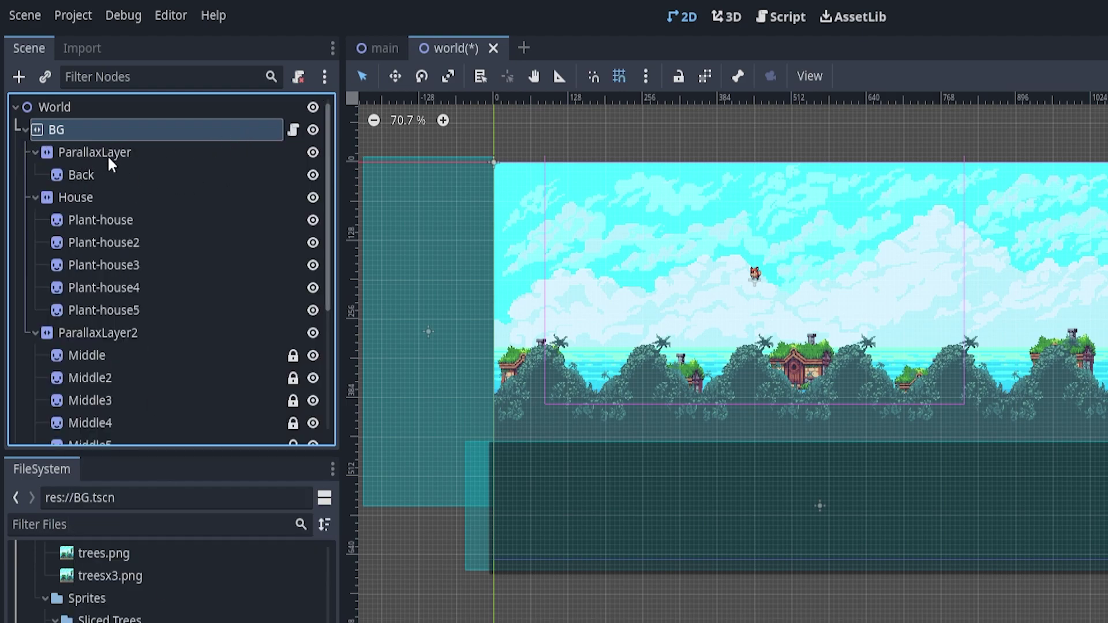
{"action": "left_click", "coordinate": [95, 201]}
{"action": "key", "text": "Delete"}
{"action": "key", "text": "Return"}
{"action": "left_click", "coordinate": [97, 199]}
{"action": "key", "text": "Delete"}
{"action": "key", "text": "Return"}
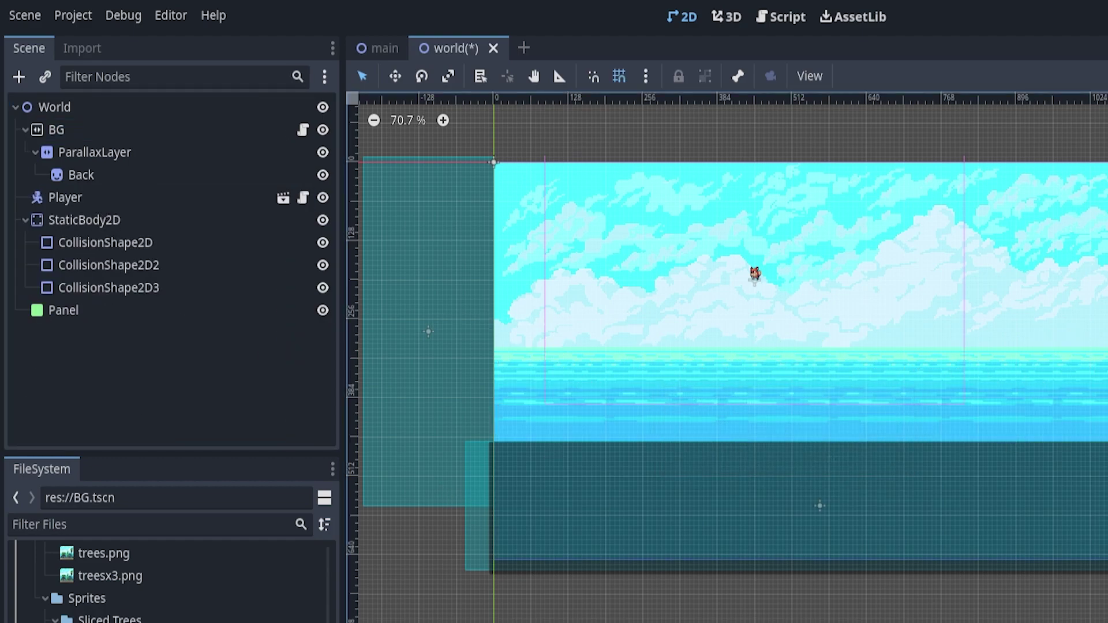
Step: Test-run the project, start playing from the main menu, walk the player left and right, and close the game
{"action": "left_click", "coordinate": [92, 197]}
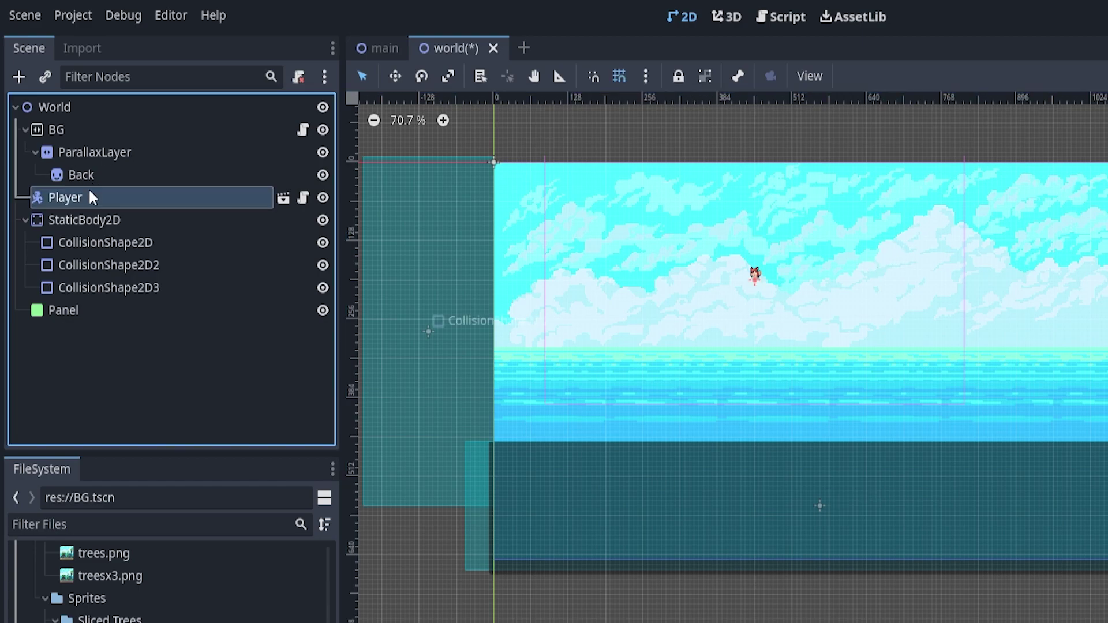
{"action": "left_click", "coordinate": [942, 18]}
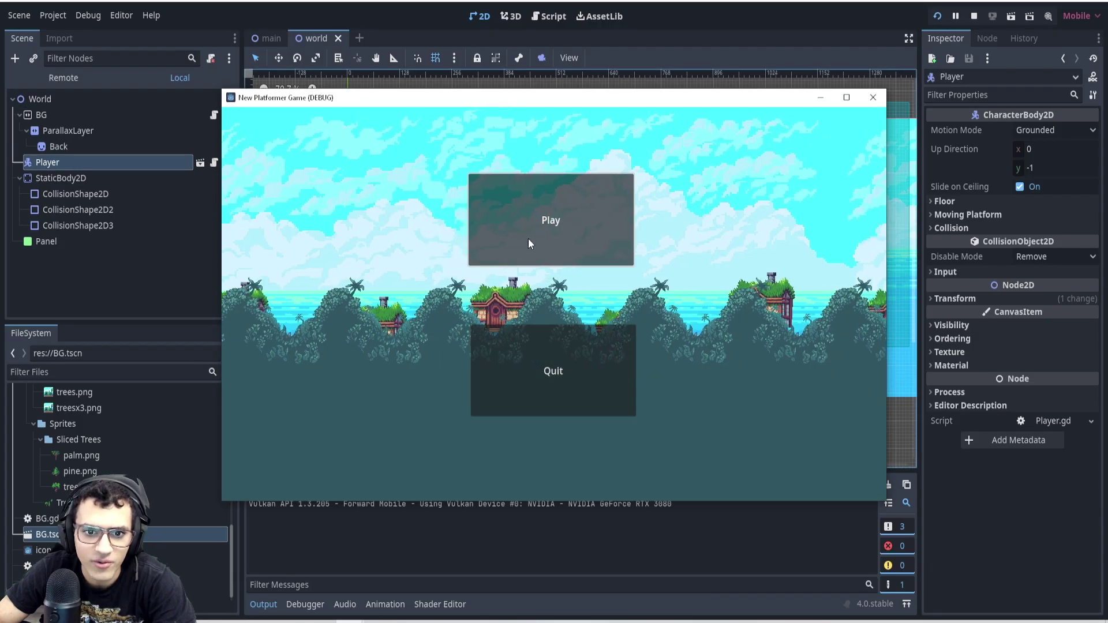
{"action": "left_click", "coordinate": [528, 243]}
{"action": "key", "text": "Left"}
{"action": "key", "text": "Right"}
{"action": "left_click", "coordinate": [873, 97]}
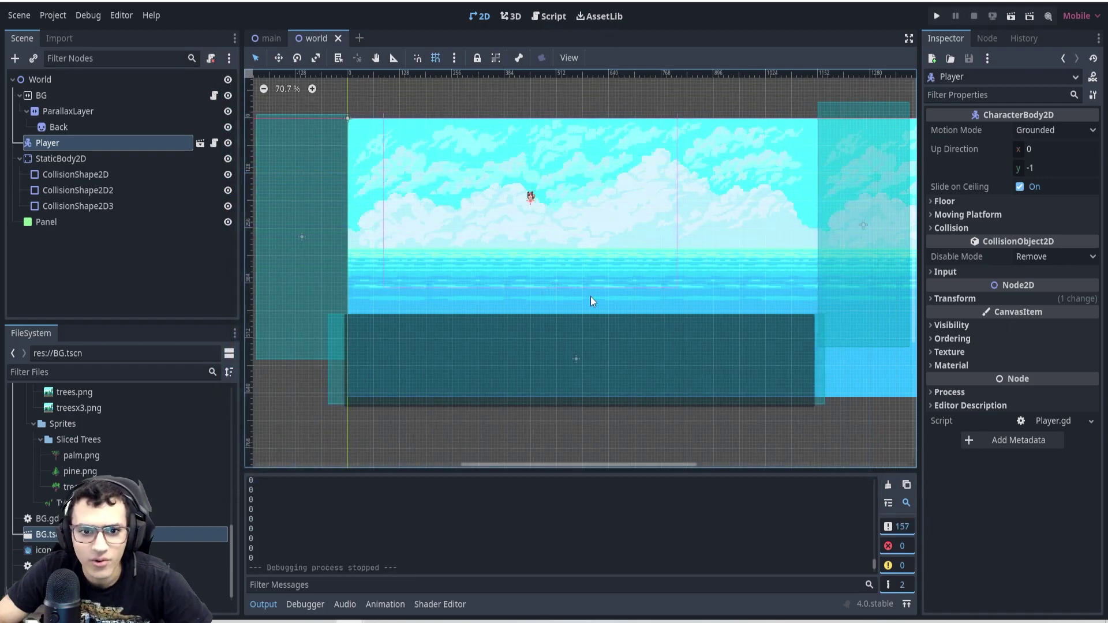
Step: Delete the StaticBody2D node with its collision shapes from the world scene
{"action": "left_click", "coordinate": [57, 163]}
{"action": "left_click", "coordinate": [434, 341]}
{"action": "left_click", "coordinate": [103, 156]}
{"action": "key", "text": "Delete"}
{"action": "key", "text": "Return"}
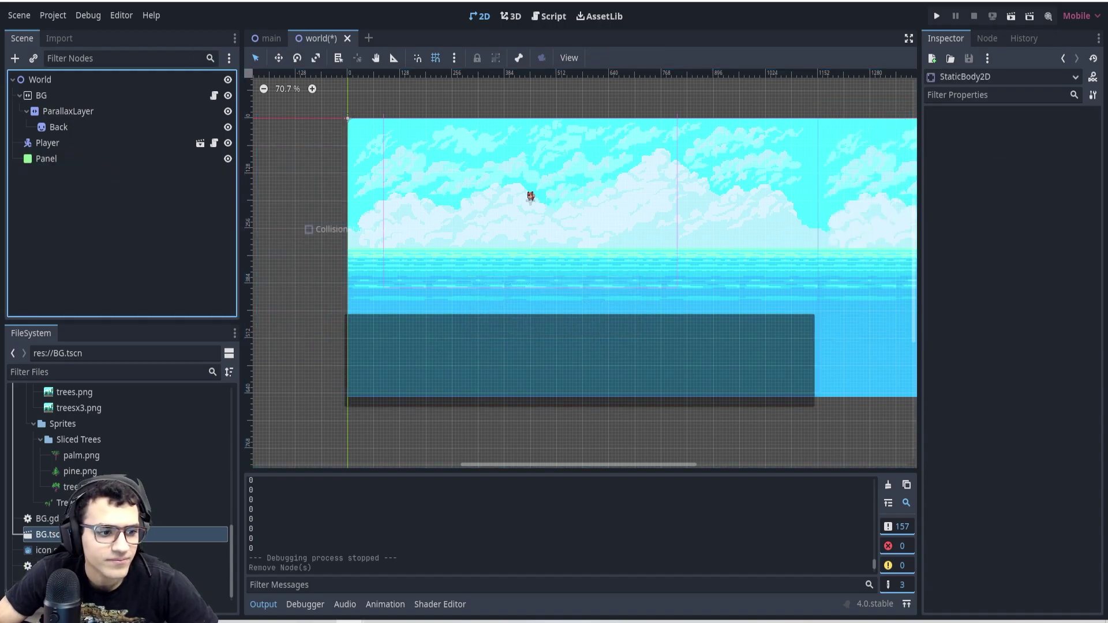
Step: Add a TileMap node as a child of World and reorder it above the BG node
{"action": "left_click", "coordinate": [26, 111]}
{"action": "left_click", "coordinate": [19, 95]}
{"action": "left_click", "coordinate": [40, 80]}
{"action": "left_click", "coordinate": [15, 58]}
{"action": "key", "text": "Escape"}
{"action": "left_click", "coordinate": [15, 58]}
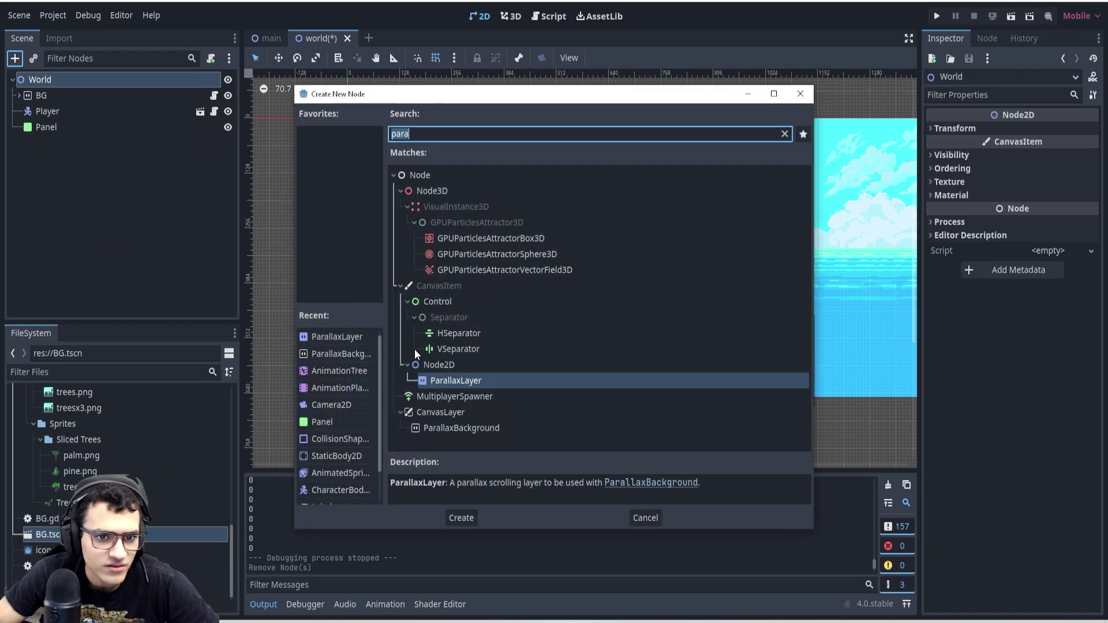
{"action": "key", "text": "BackSpace"}
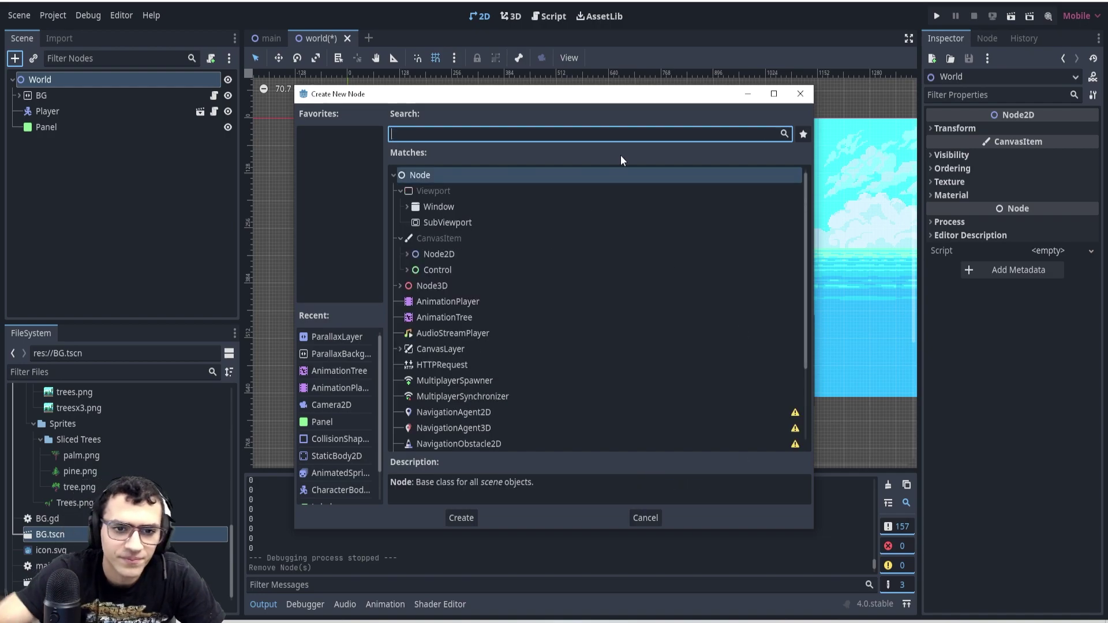
{"action": "scroll", "coordinate": [364, 404], "scroll_direction": "down", "scroll_amount": 1}
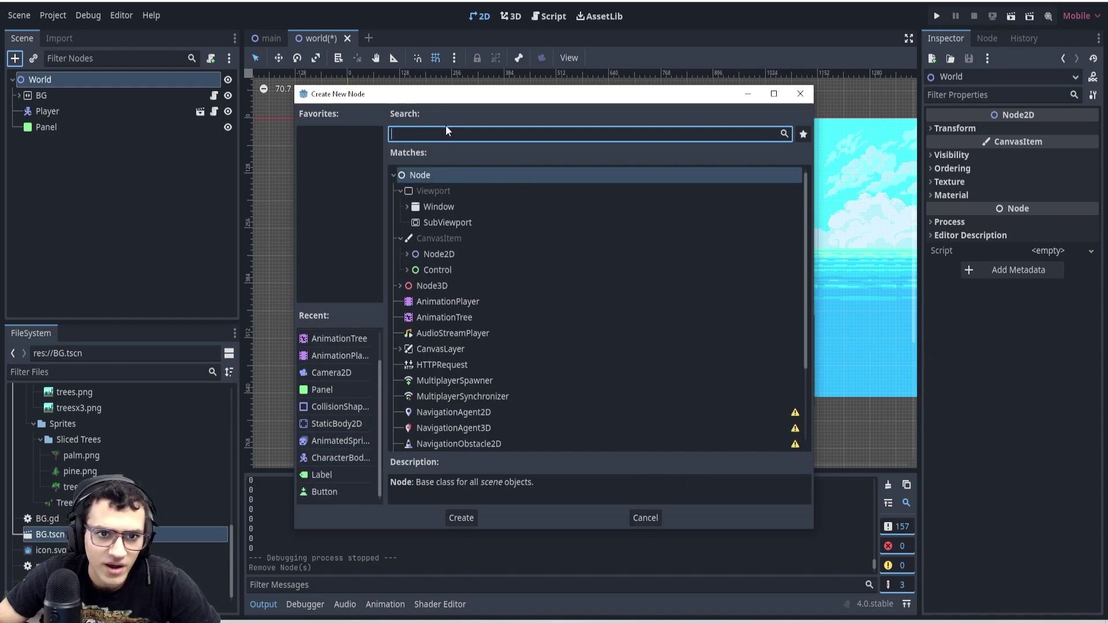
{"action": "type", "text": "f"}
{"action": "key", "text": "BackSpace"}
{"action": "type", "text": "tile"}
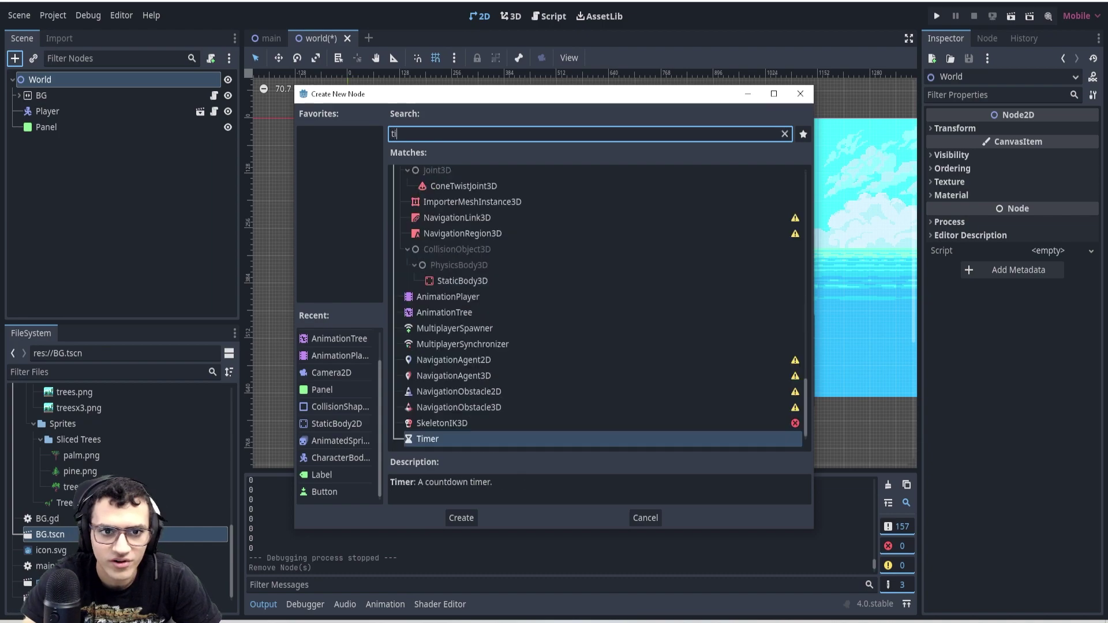
{"action": "left_click", "coordinate": [461, 518]}
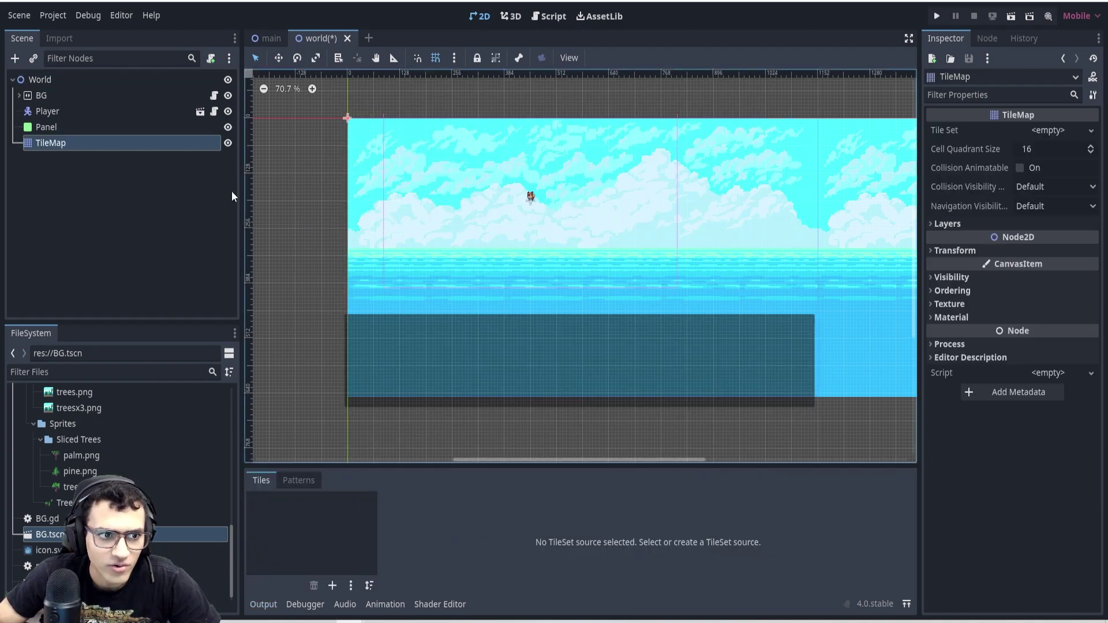
{"action": "left_click_drag", "start_coordinate": [184, 144], "coordinate": [167, 88]}
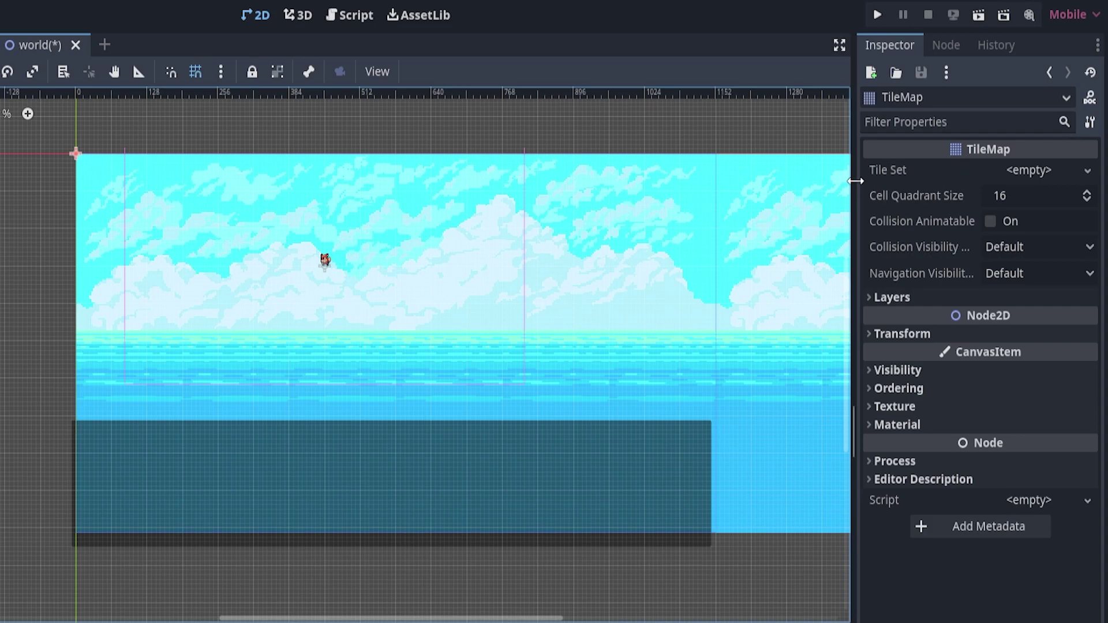
Step: Assign a new TileSet resource to the TileMap's Tile Set property
{"action": "left_click_drag", "start_coordinate": [855, 180], "coordinate": [805, 179]}
{"action": "left_click", "coordinate": [975, 182]}
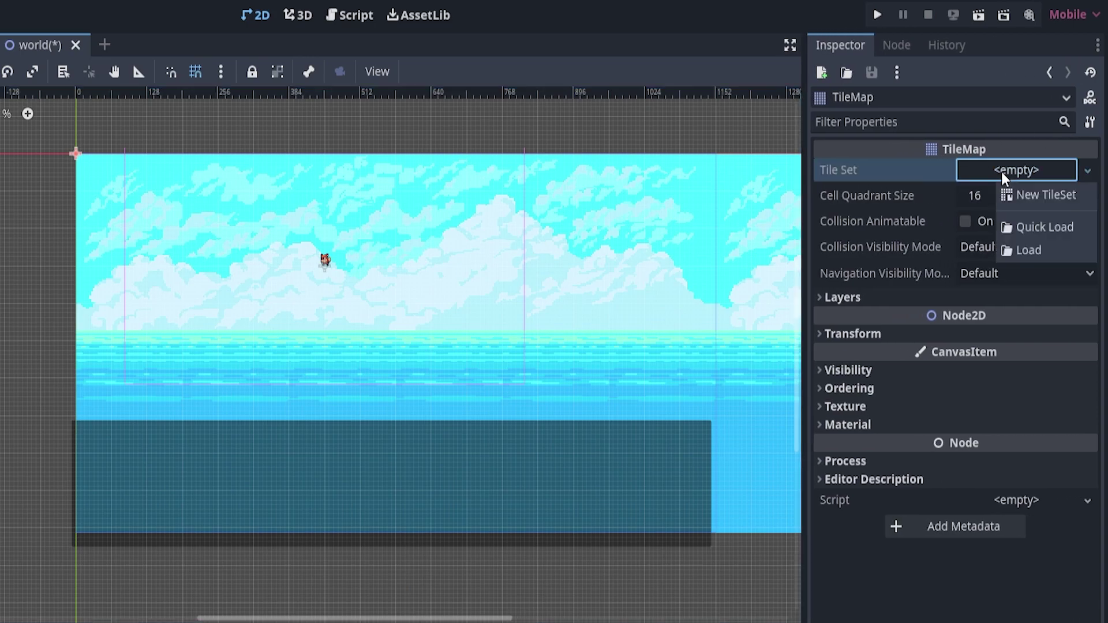
{"action": "left_click", "coordinate": [1015, 193]}
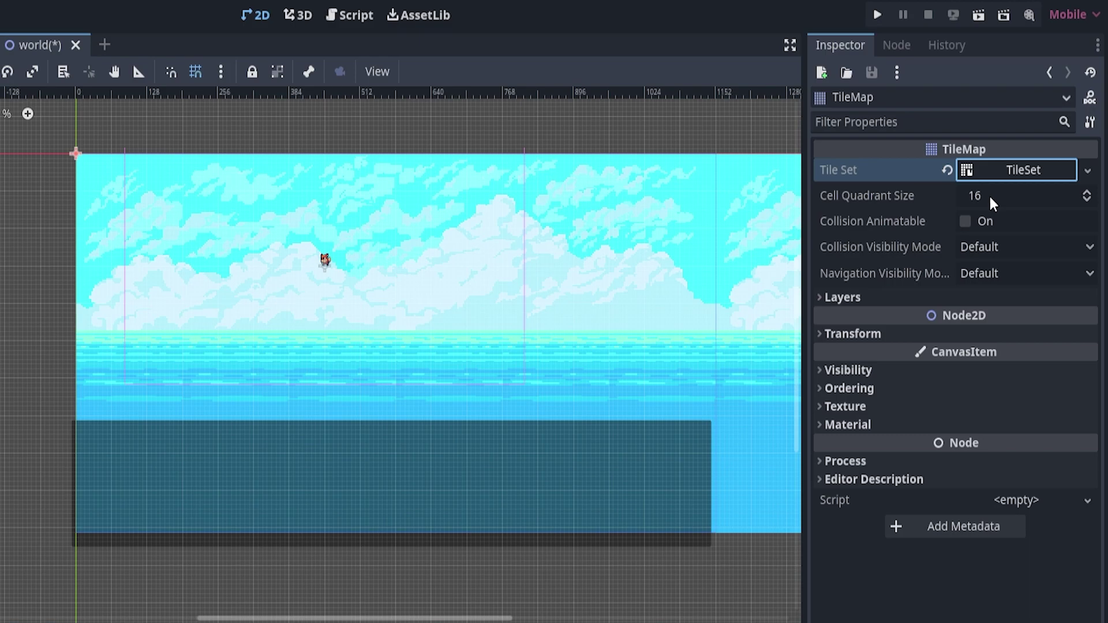
{"action": "scroll", "coordinate": [103, 376], "scroll_direction": "up", "scroll_amount": 6}
{"action": "middle_click_drag", "start_coordinate": [268, 290], "coordinate": [243, 309]}
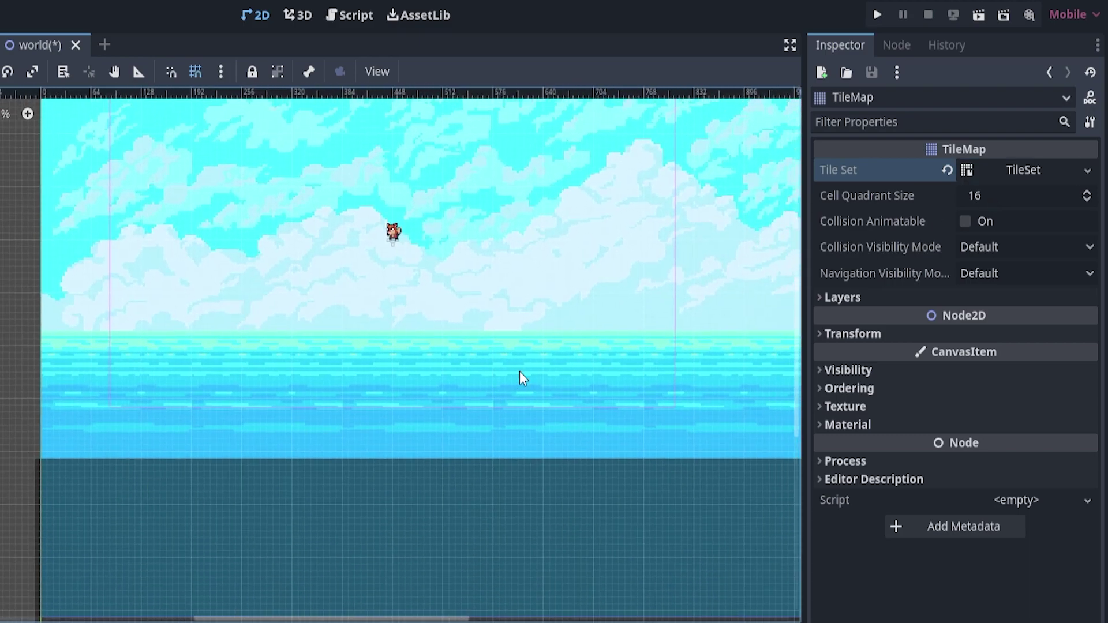
{"action": "scroll", "coordinate": [29, 538], "scroll_direction": "up", "scroll_amount": 7}
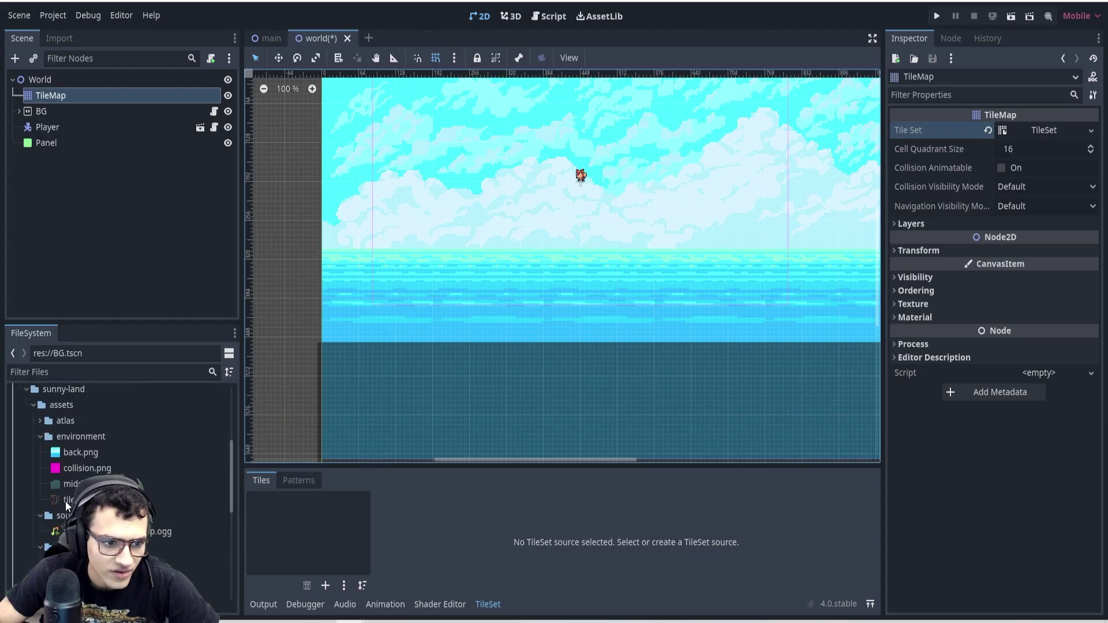
{"action": "left_click_drag", "start_coordinate": [65, 501], "coordinate": [98, 463]}
{"action": "scroll", "coordinate": [83, 446], "scroll_direction": "up", "scroll_amount": 3}
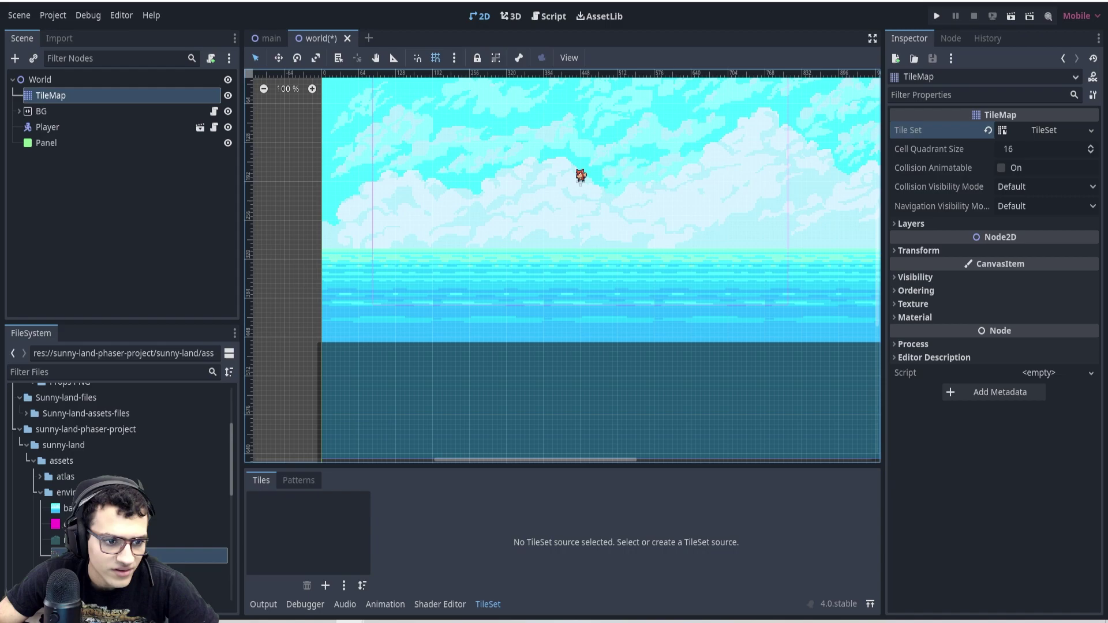
Step: Browse the Sunny Land asset folders in the project files for a suitable tileset image
{"action": "scroll", "coordinate": [119, 491], "scroll_direction": "down", "scroll_amount": 1}
{"action": "scroll", "coordinate": [119, 491], "scroll_direction": "down", "scroll_amount": 2}
{"action": "scroll", "coordinate": [119, 491], "scroll_direction": "up", "scroll_amount": 3}
{"action": "scroll", "coordinate": [64, 479], "scroll_direction": "up", "scroll_amount": 1}
{"action": "left_click", "coordinate": [27, 442]}
{"action": "left_click", "coordinate": [33, 457]}
{"action": "left_click", "coordinate": [40, 474]}
{"action": "left_click", "coordinate": [48, 505]}
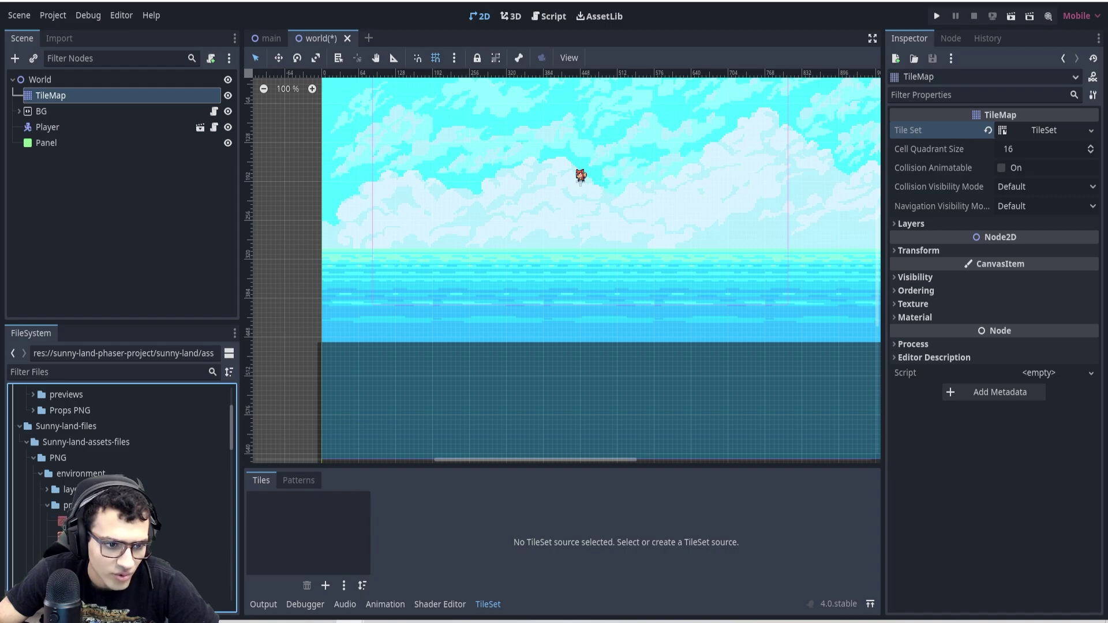
{"action": "scroll", "coordinate": [65, 498], "scroll_direction": "down", "scroll_amount": 5}
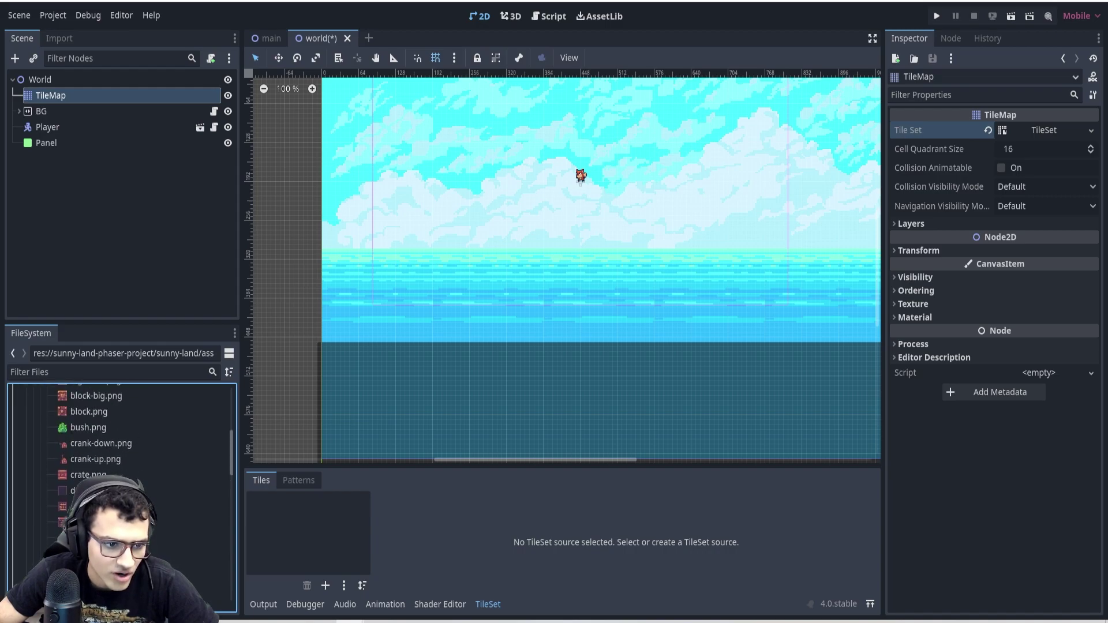
{"action": "scroll", "coordinate": [49, 491], "scroll_direction": "up", "scroll_amount": 5}
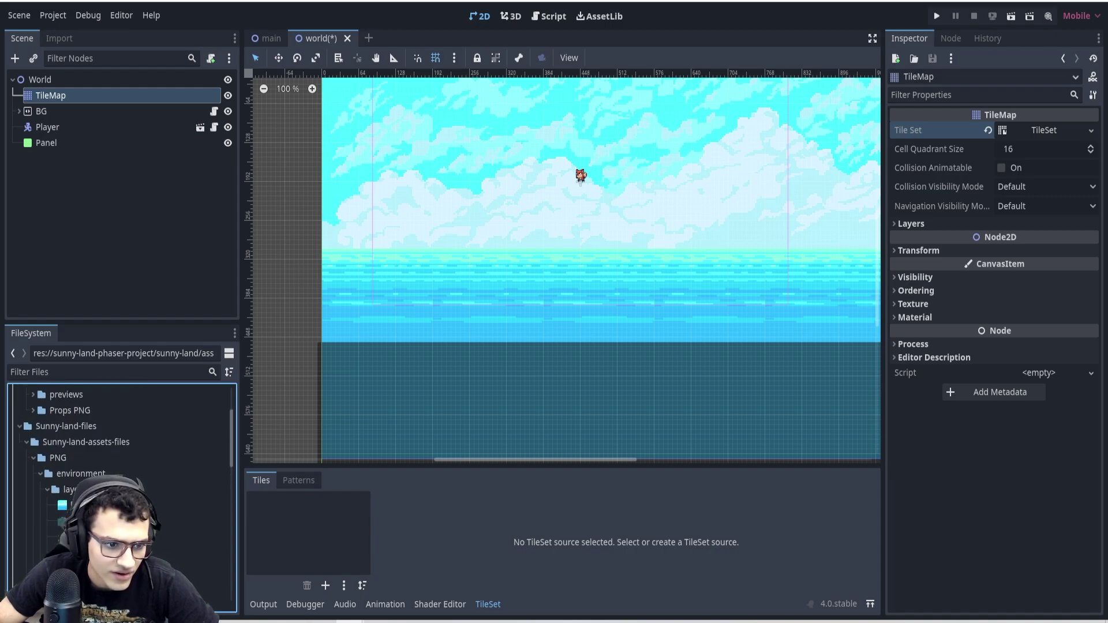
{"action": "left_click", "coordinate": [47, 490]}
{"action": "left_click", "coordinate": [40, 538]}
{"action": "scroll", "coordinate": [39, 537], "scroll_direction": "down", "scroll_amount": 4}
{"action": "left_click", "coordinate": [40, 425]}
{"action": "left_click", "coordinate": [40, 441]}
{"action": "scroll", "coordinate": [68, 483], "scroll_direction": "down", "scroll_amount": 5}
{"action": "left_click", "coordinate": [34, 495]}
{"action": "scroll", "coordinate": [64, 471], "scroll_direction": "down", "scroll_amount": 7}
{"action": "scroll", "coordinate": [86, 454], "scroll_direction": "up", "scroll_amount": 2}
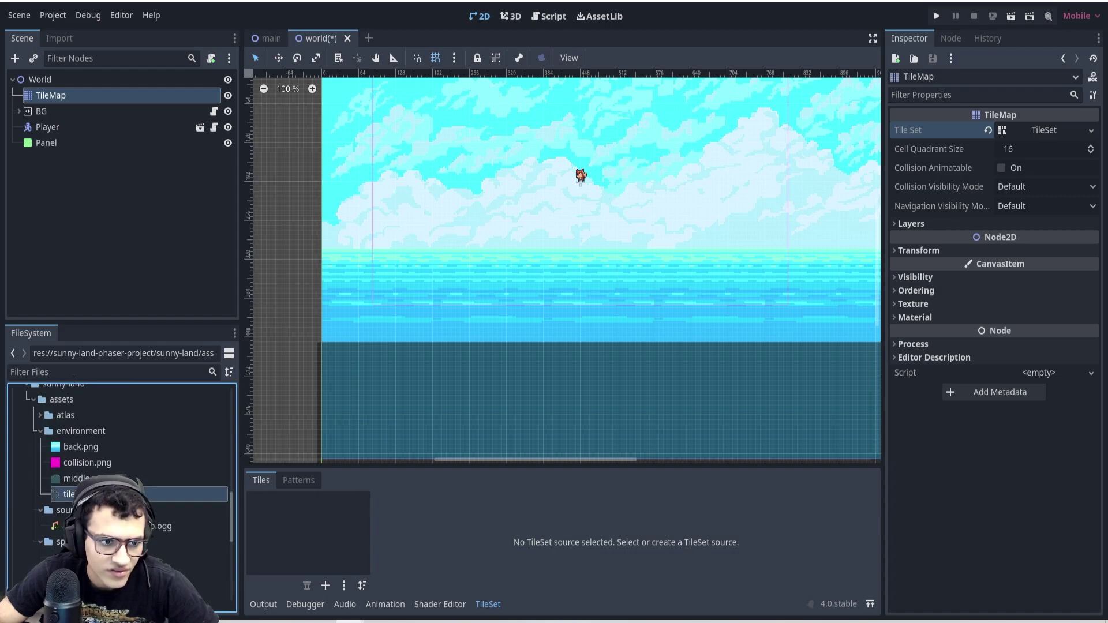
Step: Add tileset.png from the environment folder to the TileSet as an atlas source with its tiles created automatically
{"action": "left_click", "coordinate": [1046, 131]}
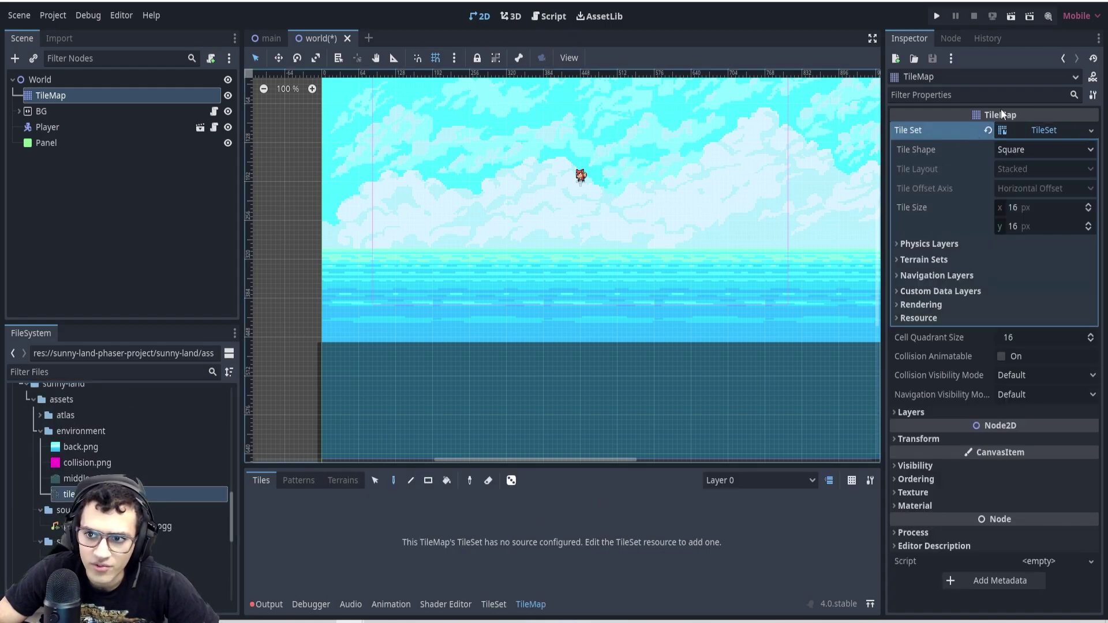
{"action": "left_click_drag", "start_coordinate": [626, 468], "coordinate": [633, 314]}
{"action": "left_click", "coordinate": [496, 606]}
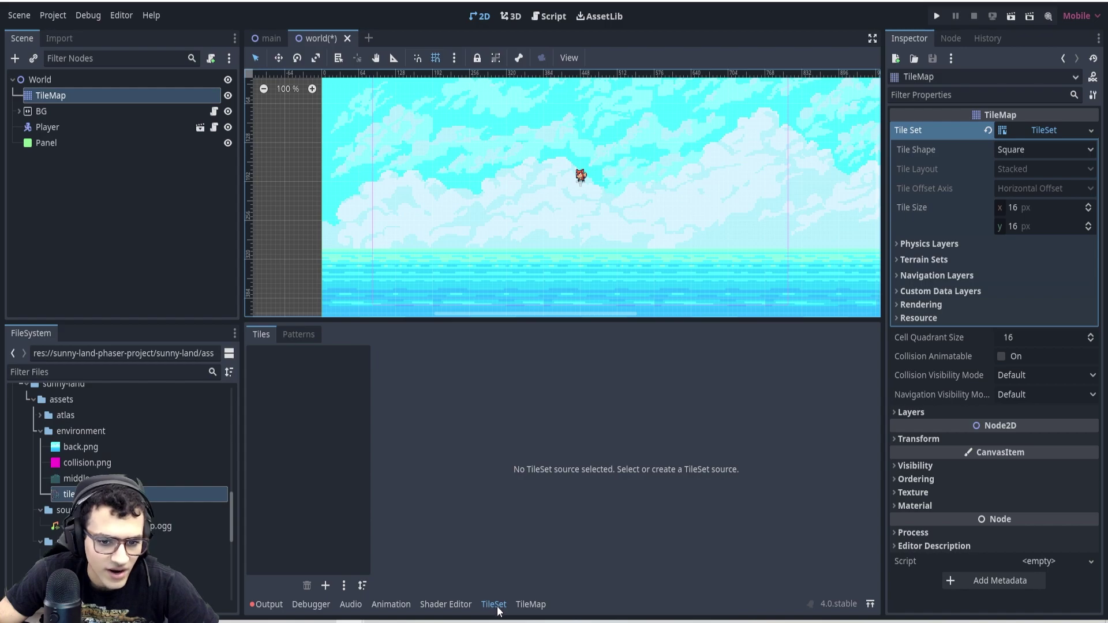
{"action": "left_click_drag", "start_coordinate": [68, 494], "coordinate": [288, 398]}
{"action": "left_click", "coordinate": [514, 336]}
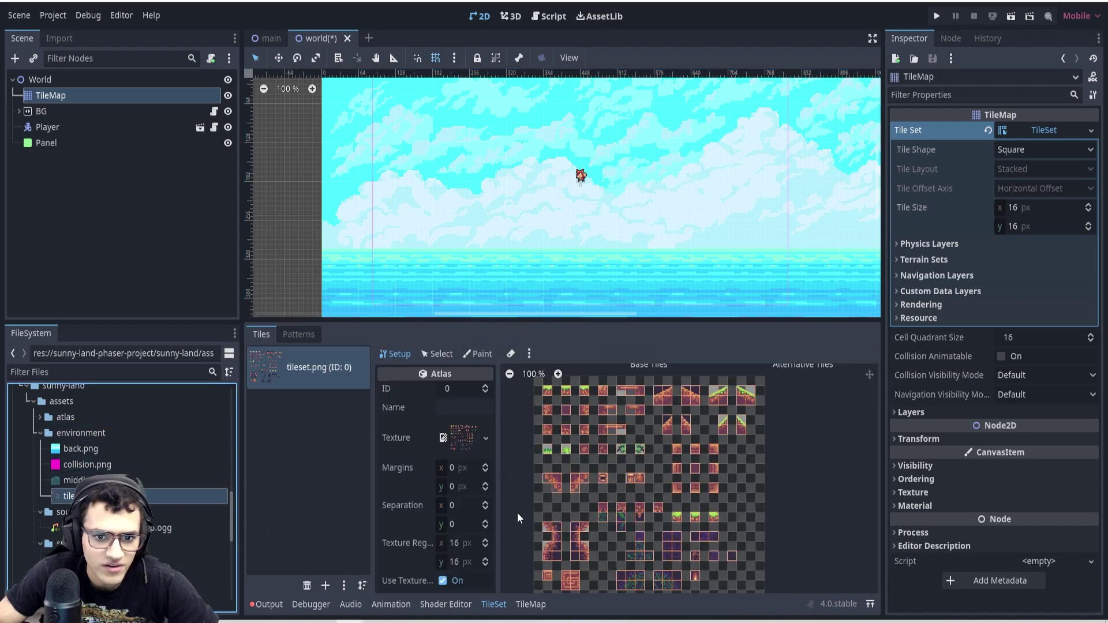
Step: Choose the middle grass-top tile of tileset.png for painting on the TileMap
{"action": "left_click_drag", "start_coordinate": [524, 326], "coordinate": [528, 413]}
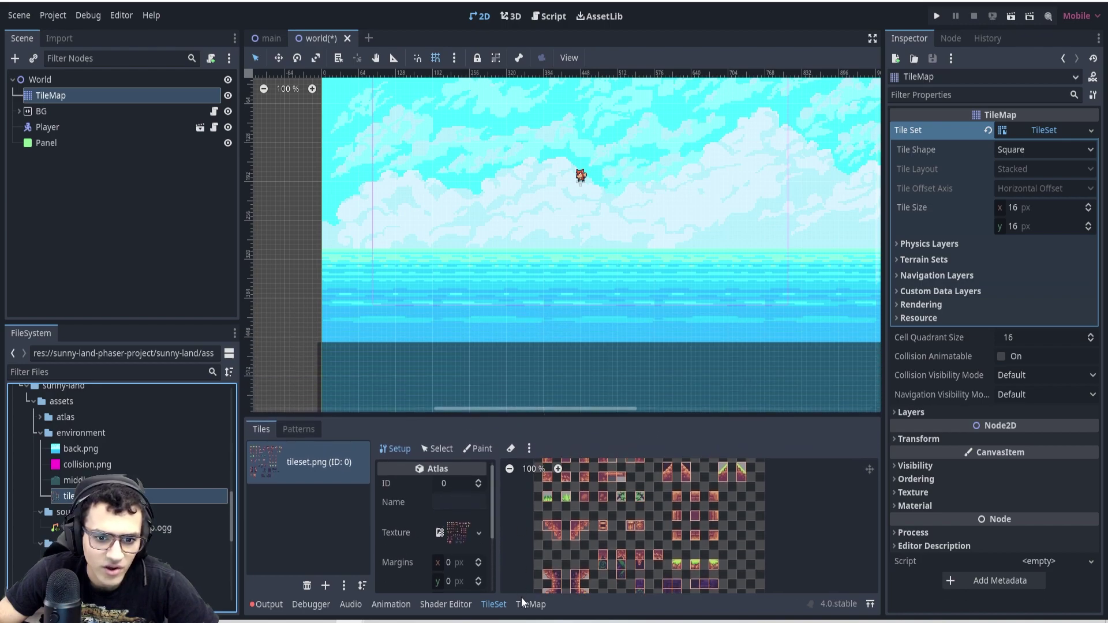
{"action": "left_click", "coordinate": [529, 604]}
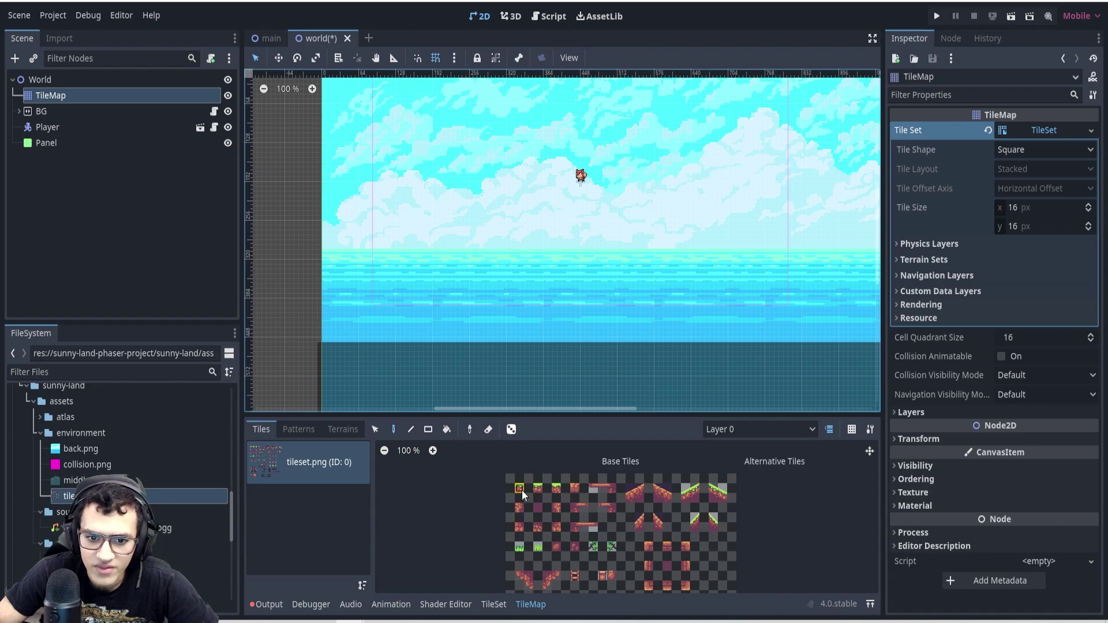
{"action": "left_click", "coordinate": [537, 488]}
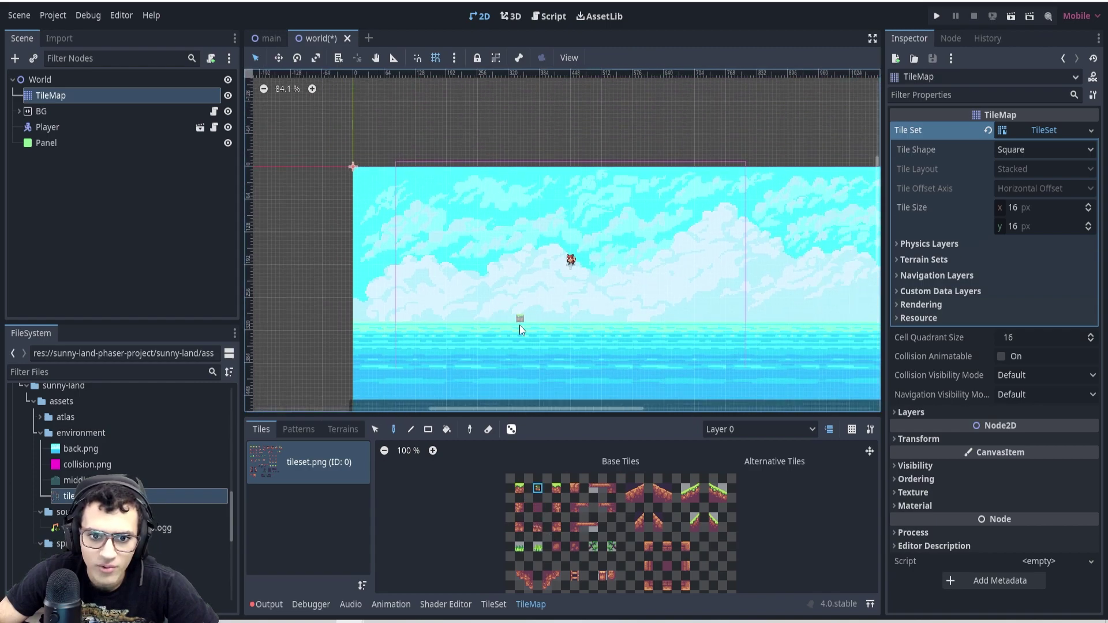
{"action": "scroll", "coordinate": [520, 266], "scroll_direction": "up", "scroll_amount": 2}
{"action": "left_click_drag", "start_coordinate": [519, 256], "coordinate": [737, 254]}
{"action": "key", "text": "ctrl+z"}
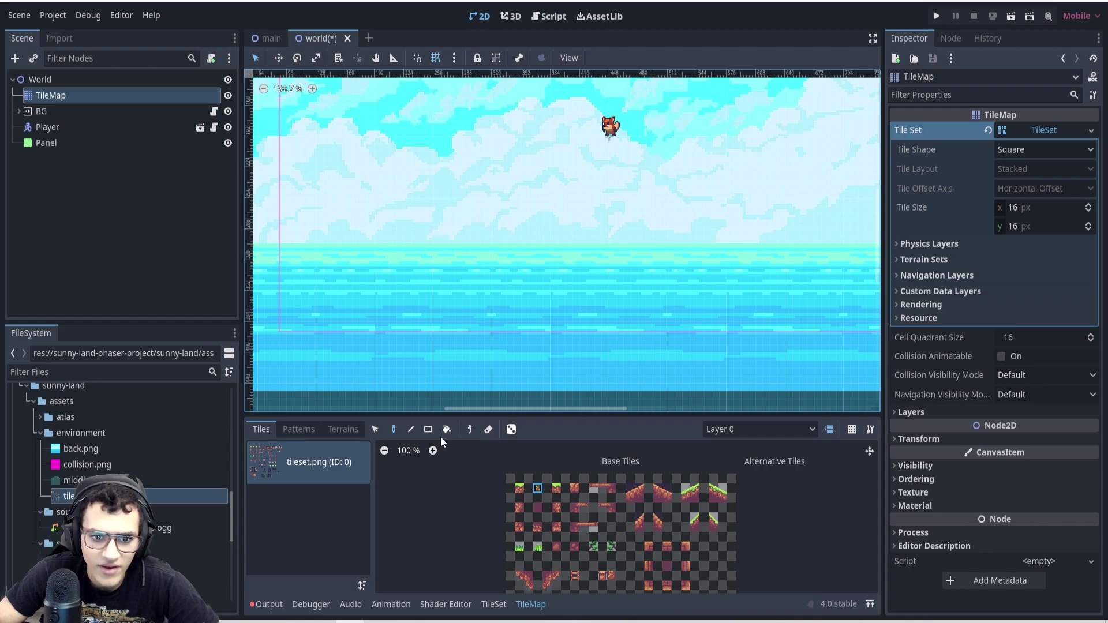
Step: Fill a rectangle of grass-top tiles across the full scene width, from the horizon down over the water
{"action": "left_click", "coordinate": [428, 430]}
{"action": "scroll", "coordinate": [390, 303], "scroll_direction": "down", "scroll_amount": 3}
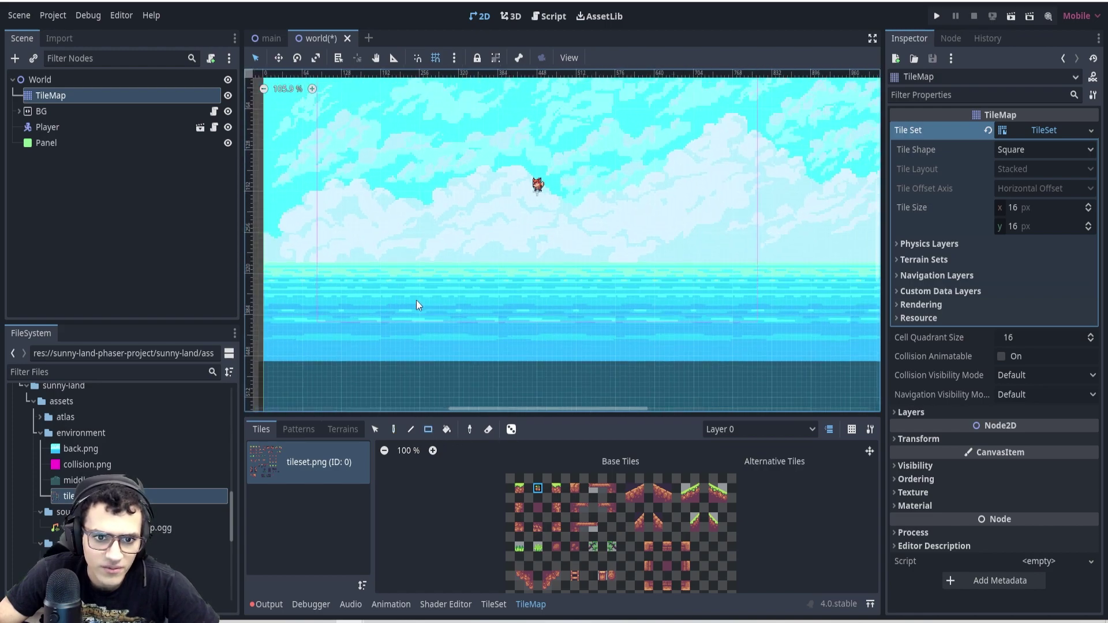
{"action": "left_click_drag", "start_coordinate": [303, 275], "coordinate": [823, 340]}
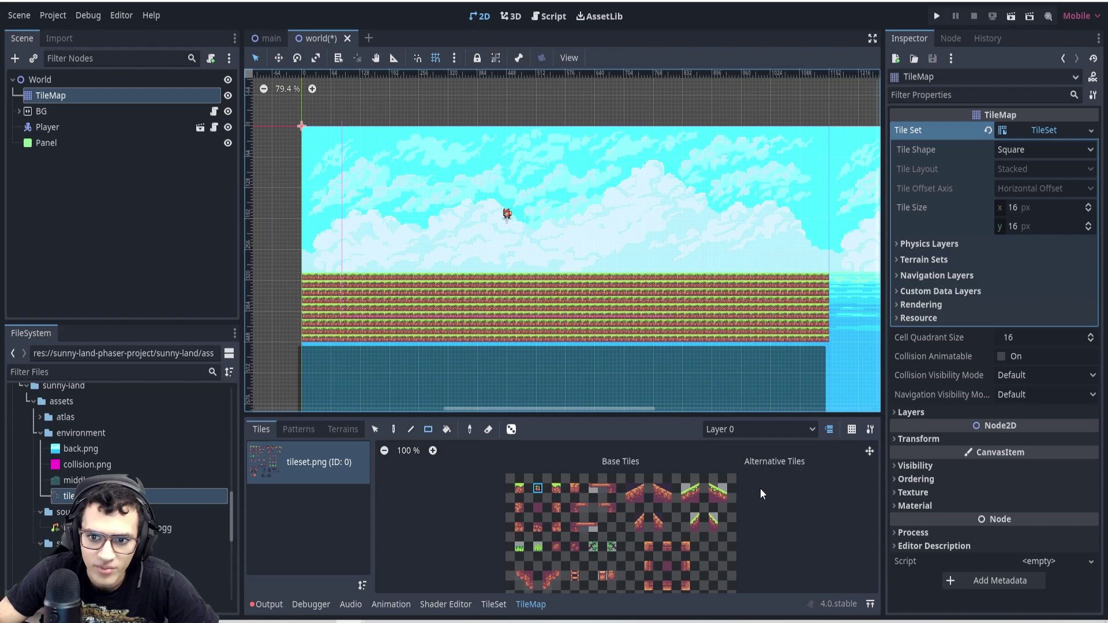
Step: Fill the area below the top grass row with the solid dirt tile, extending it down to the dark panel
{"action": "left_click", "coordinate": [536, 511]}
{"action": "left_click_drag", "start_coordinate": [308, 285], "coordinate": [823, 339]}
{"action": "left_click_drag", "start_coordinate": [826, 284], "coordinate": [397, 344]}
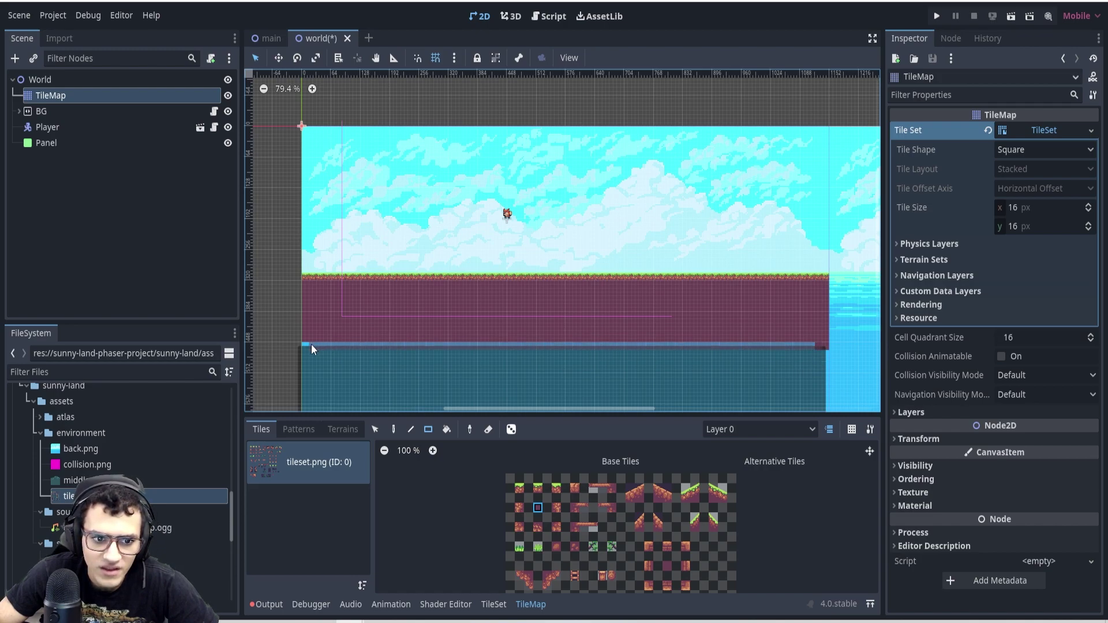
{"action": "left_click_drag", "start_coordinate": [310, 344], "coordinate": [306, 345]}
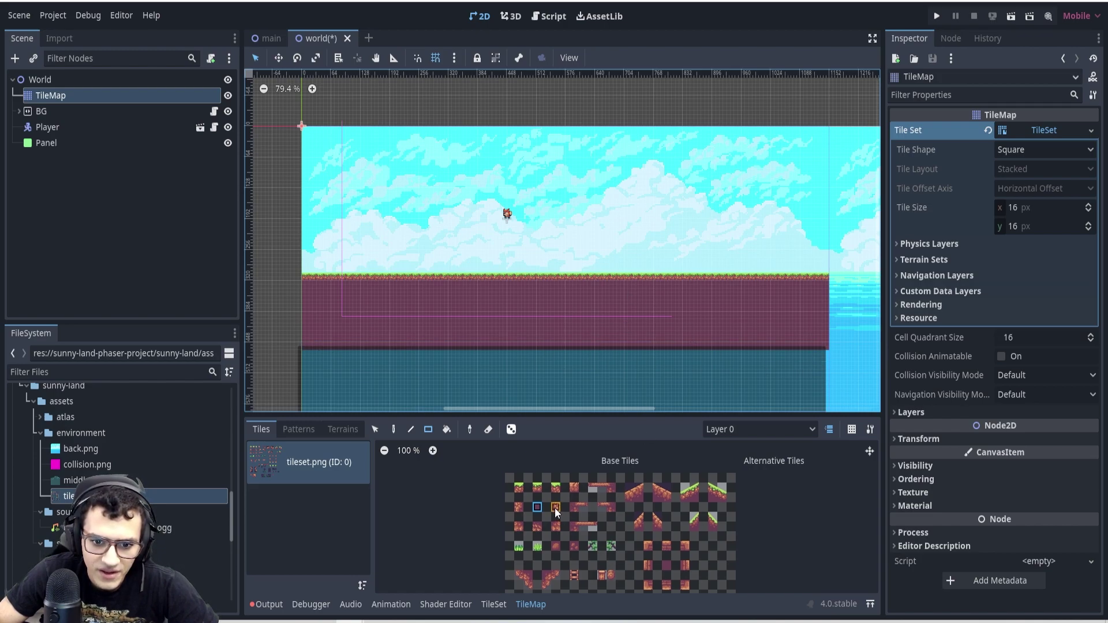
Step: Run the world scene to check the tiled ground with the player, and close the game window
{"action": "scroll", "coordinate": [543, 507], "scroll_direction": "down", "scroll_amount": 1}
{"action": "scroll", "coordinate": [515, 500], "scroll_direction": "up", "scroll_amount": 1}
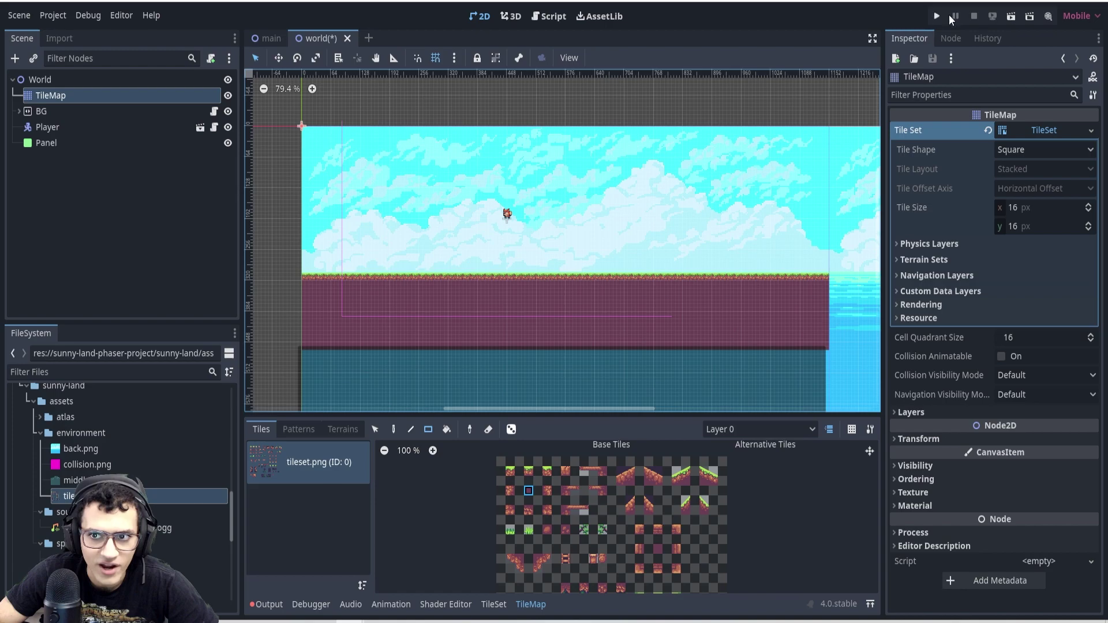
{"action": "left_click", "coordinate": [1011, 16]}
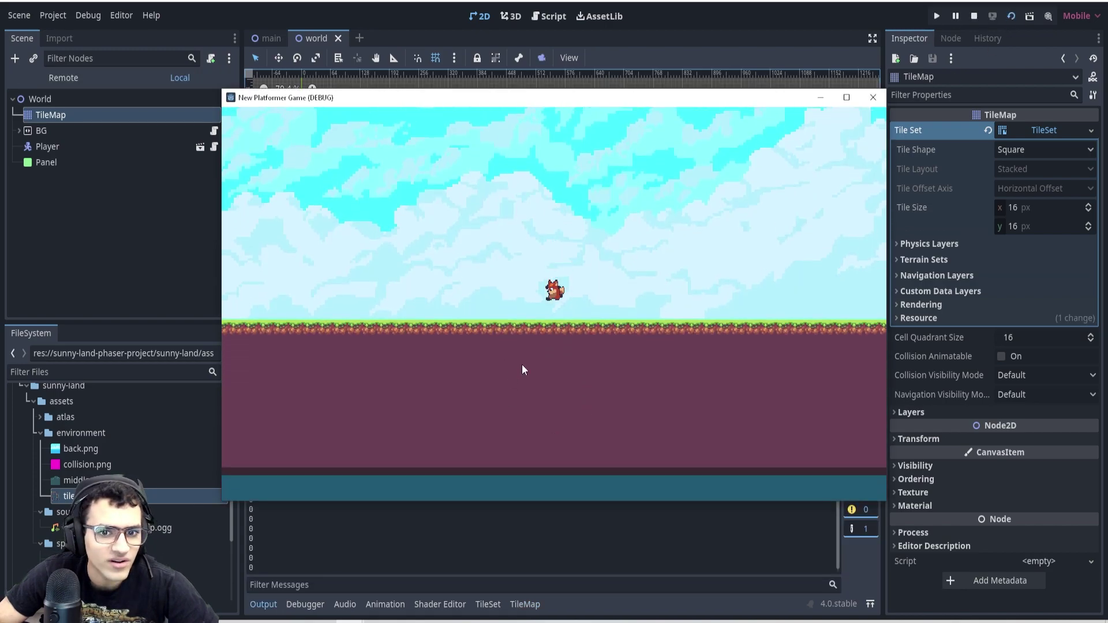
{"action": "left_click", "coordinate": [874, 97]}
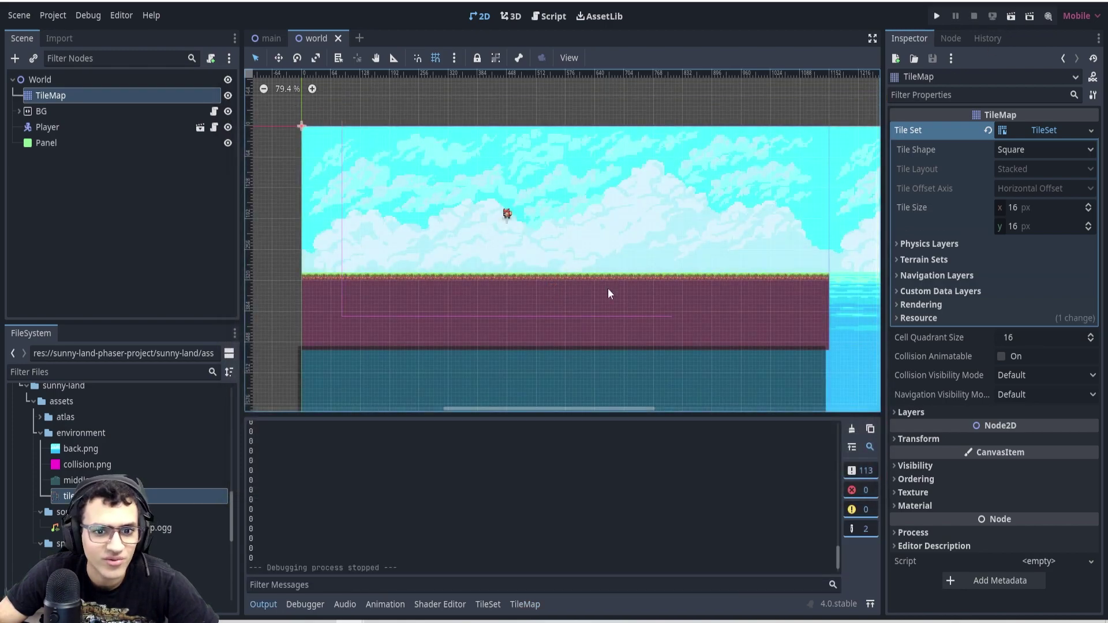
Step: Add a physics layer to the TileSet and choose Physics Layer 0 as the property to paint on tileset.png
{"action": "left_click", "coordinate": [963, 248]}
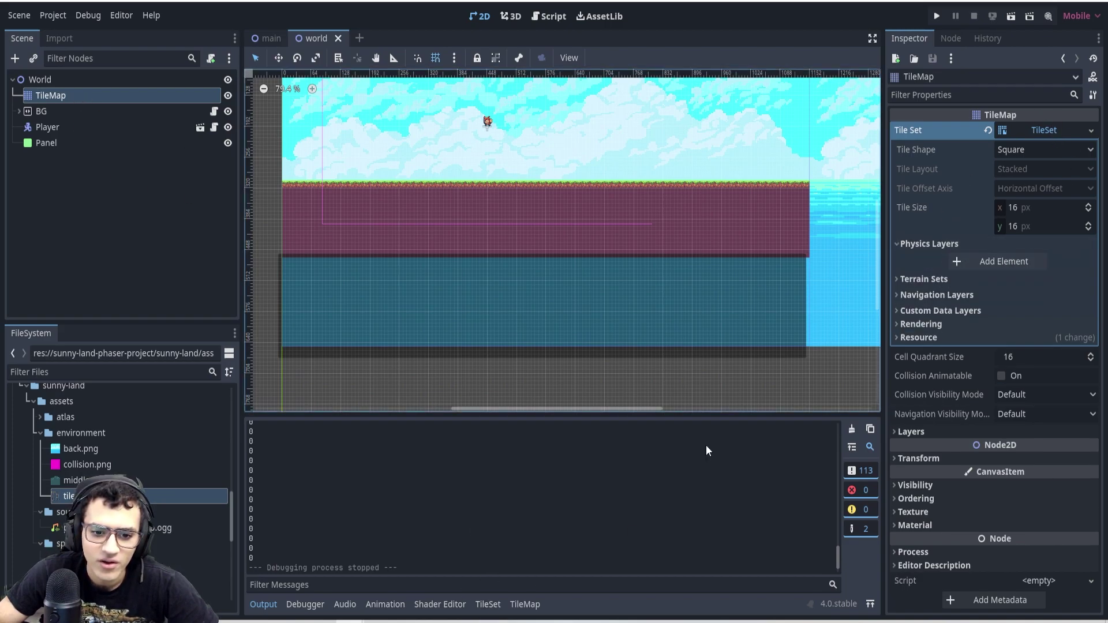
{"action": "left_click", "coordinate": [1026, 263]}
{"action": "left_click", "coordinate": [487, 605]}
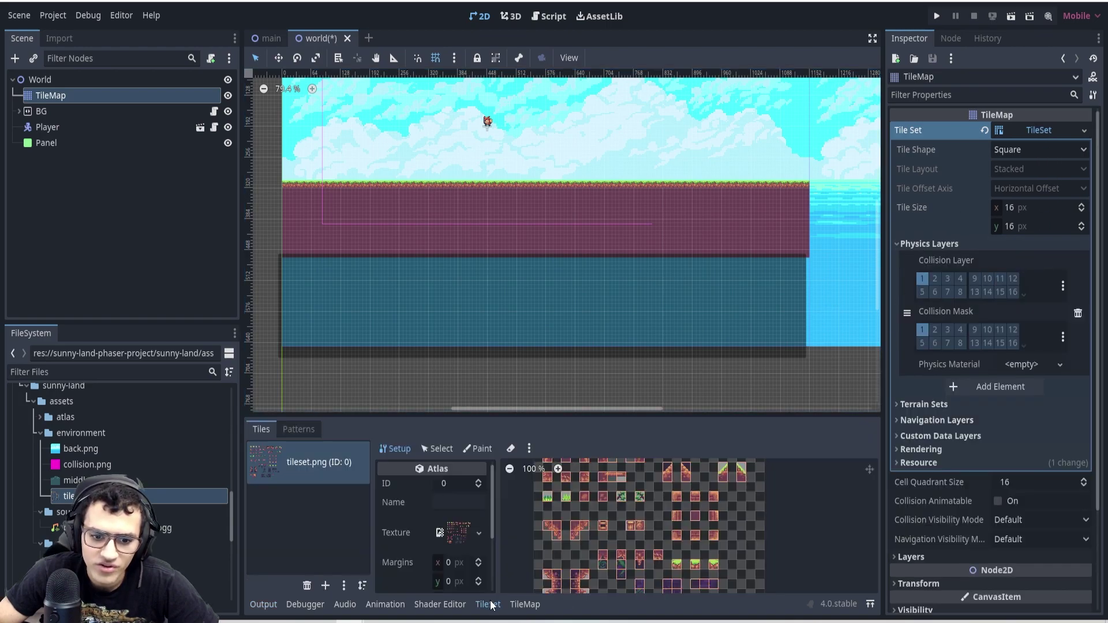
{"action": "left_click_drag", "start_coordinate": [542, 409], "coordinate": [556, 319]}
{"action": "left_click", "coordinate": [478, 353]}
{"action": "scroll", "coordinate": [493, 204], "scroll_direction": "up", "scroll_amount": 3}
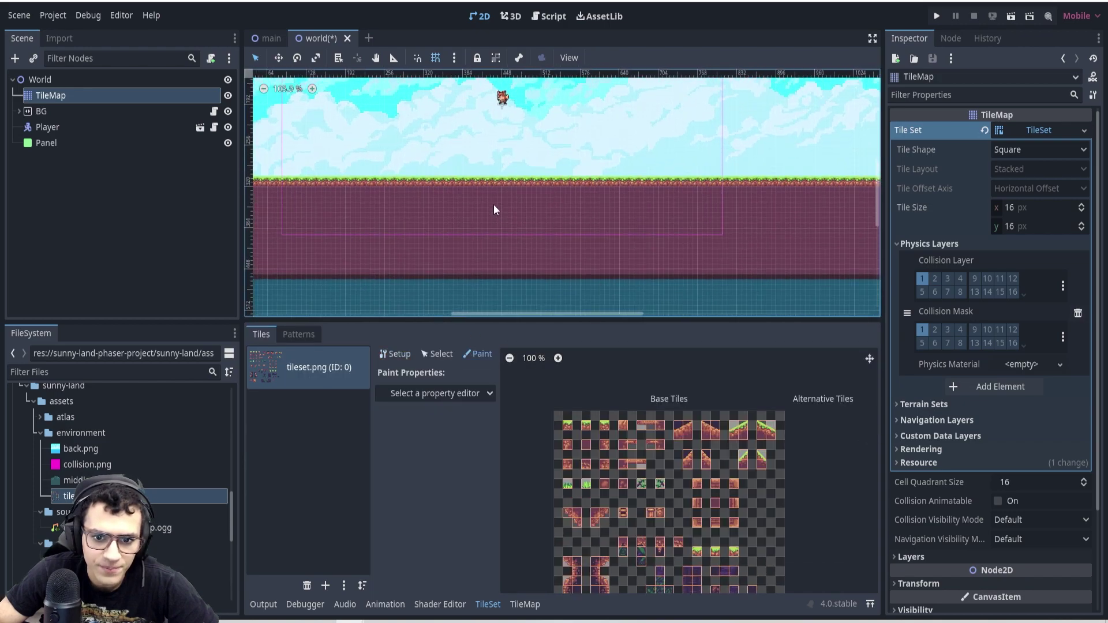
{"action": "left_click", "coordinate": [453, 392]}
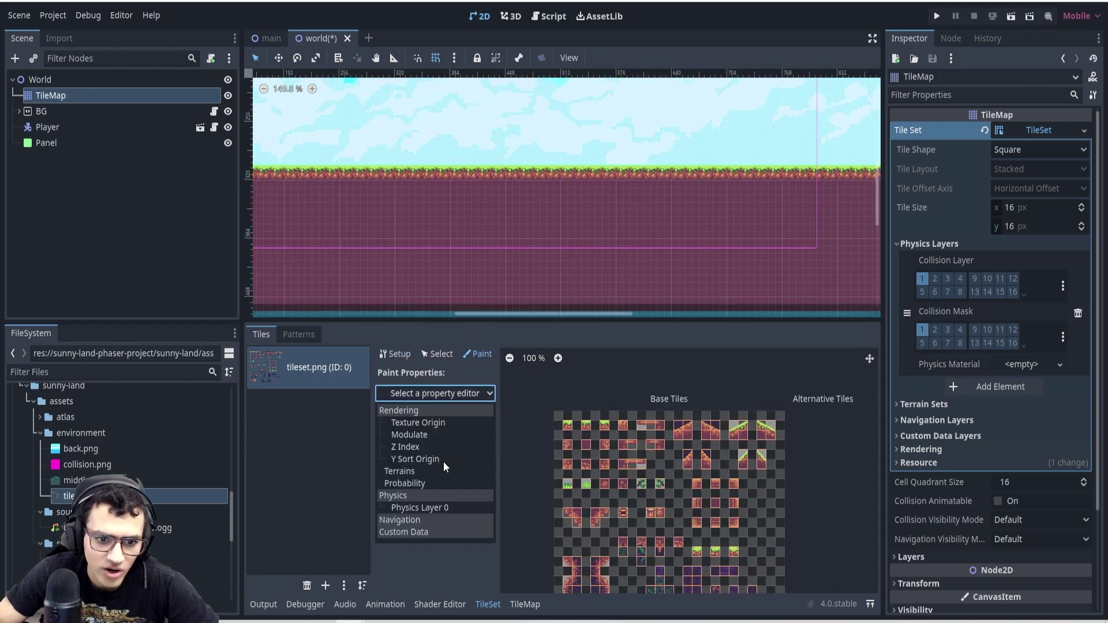
{"action": "left_click", "coordinate": [421, 507]}
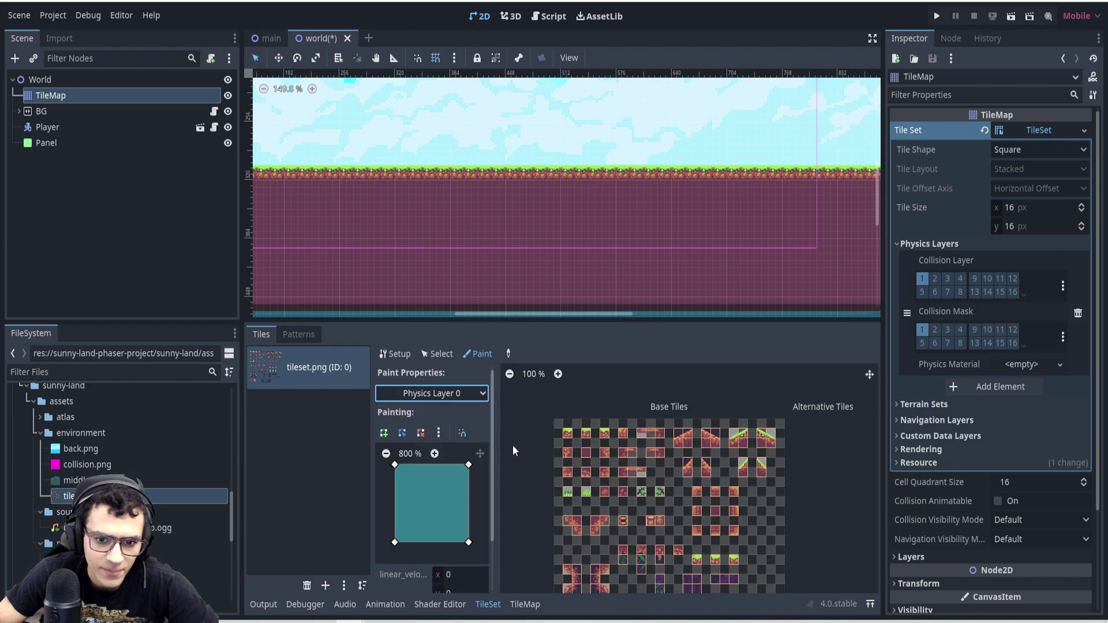
Step: Paint the full-square collision shape onto the middle grass-top tile
{"action": "scroll", "coordinate": [585, 443], "scroll_direction": "up", "scroll_amount": 5}
{"action": "scroll", "coordinate": [584, 443], "scroll_direction": "up", "scroll_amount": 15}
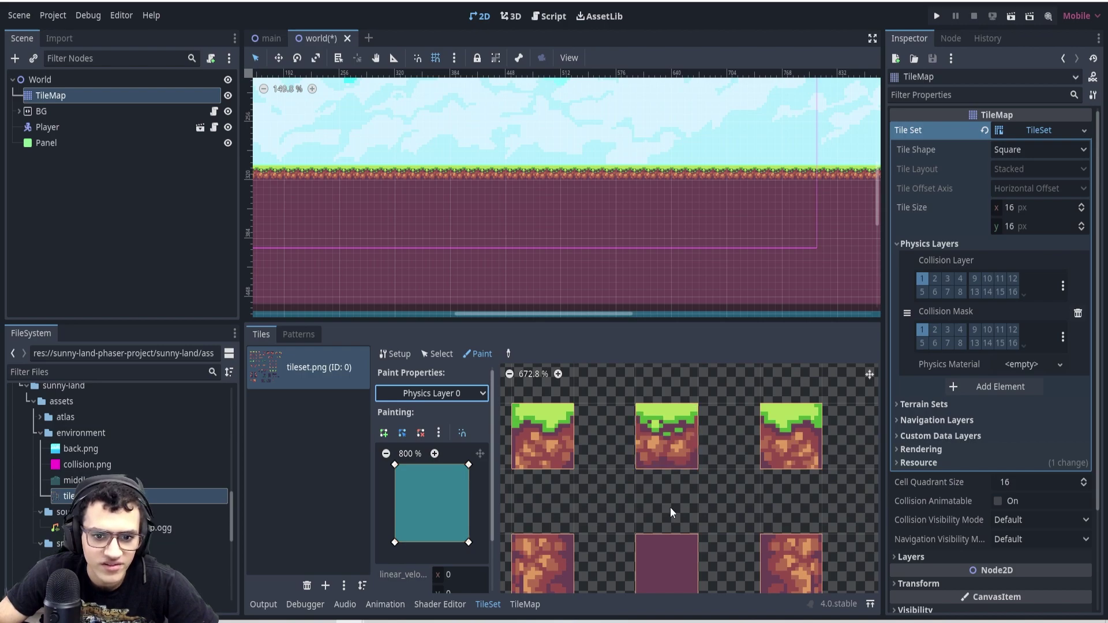
{"action": "left_click", "coordinate": [684, 428]}
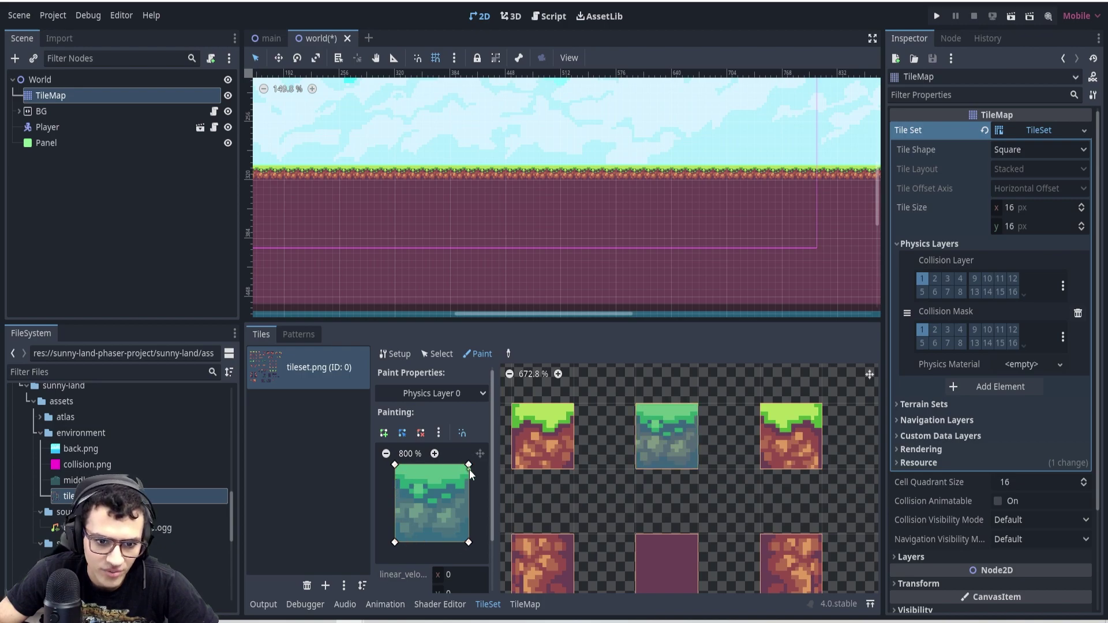
Step: Try reshaping the collision polygon by moving its upper-right corner inward and back
{"action": "left_click_drag", "start_coordinate": [469, 465], "coordinate": [438, 495]}
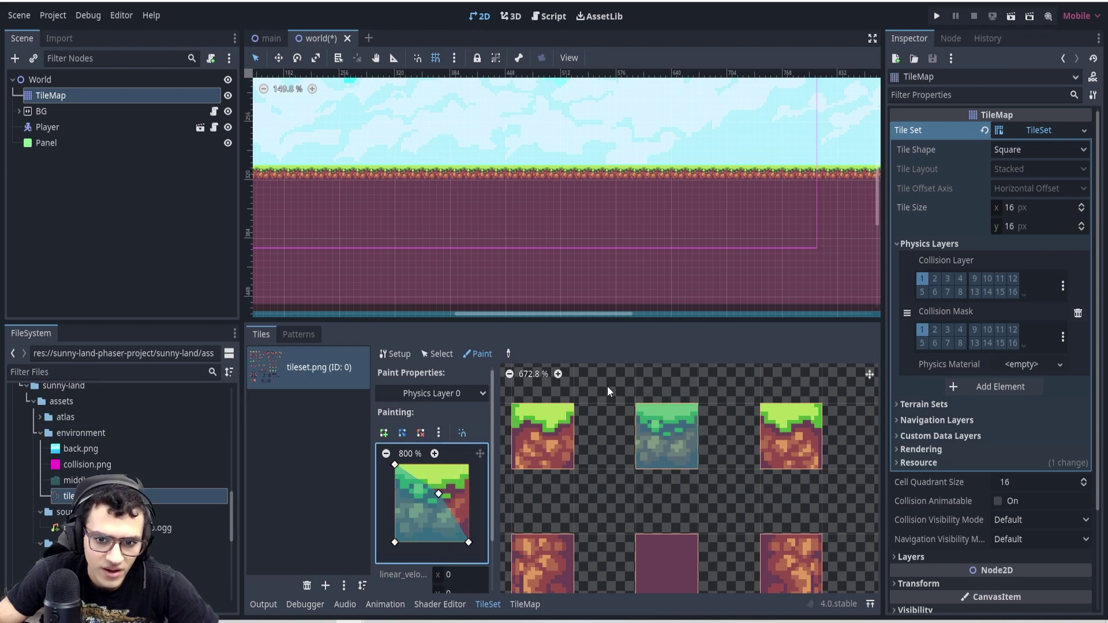
{"action": "left_click_drag", "start_coordinate": [438, 490], "coordinate": [469, 465]}
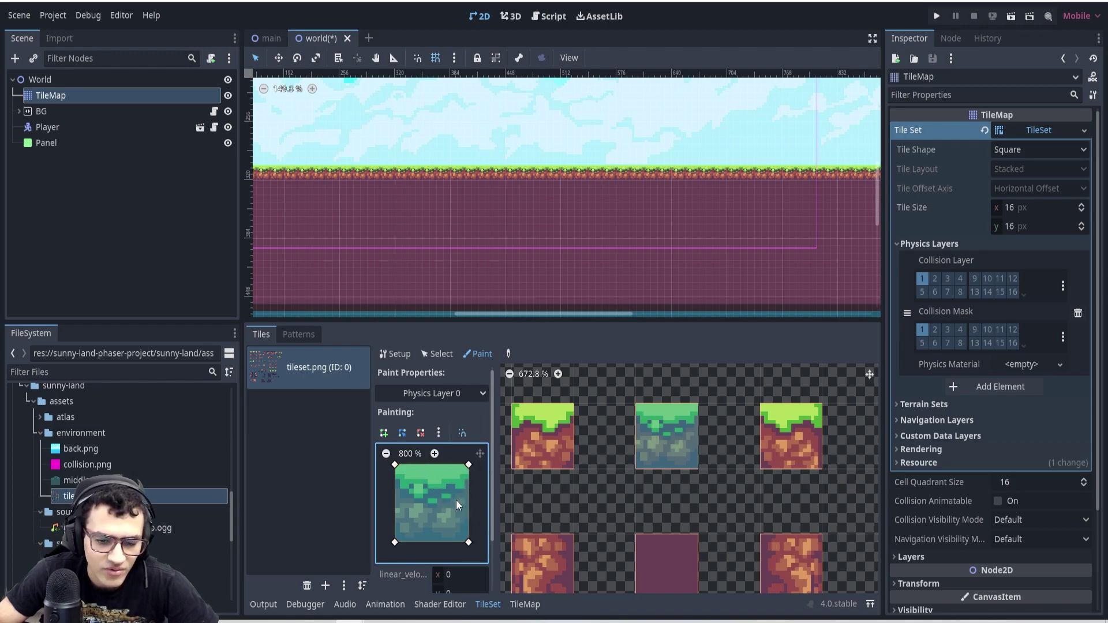
{"action": "scroll", "coordinate": [739, 490], "scroll_direction": "down", "scroll_amount": 2}
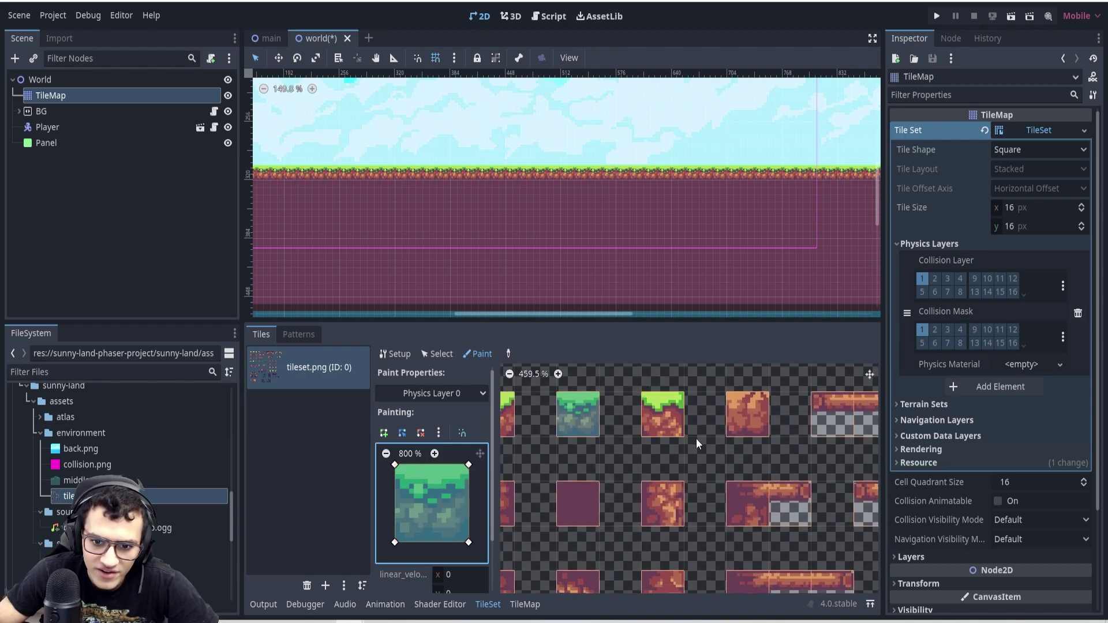
{"action": "mouse_move", "coordinate": [469, 465]}
{"action": "left_mouse_down"}
{"action": "mouse_move", "coordinate": [436, 502]}
{"action": "mouse_move", "coordinate": [464, 465]}
{"action": "left_mouse_up"}
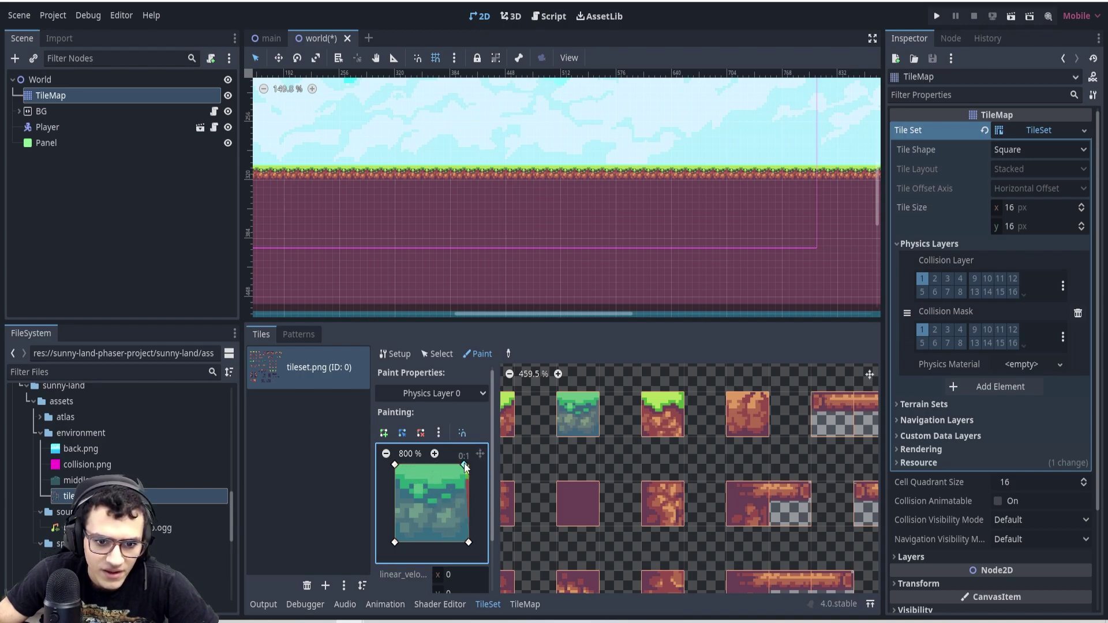
Step: Examine the slope, edge and decoration tiles of tileset.png as candidates for collision shapes
{"action": "scroll", "coordinate": [681, 479], "scroll_direction": "down", "scroll_amount": 1}
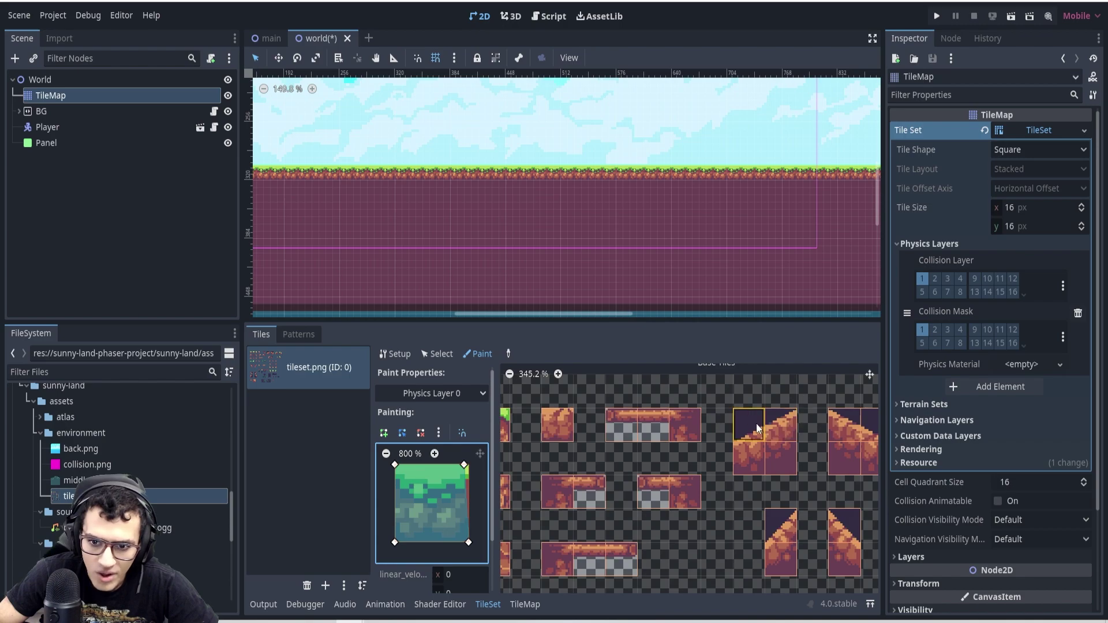
{"action": "scroll", "coordinate": [671, 510], "scroll_direction": "down", "scroll_amount": 2}
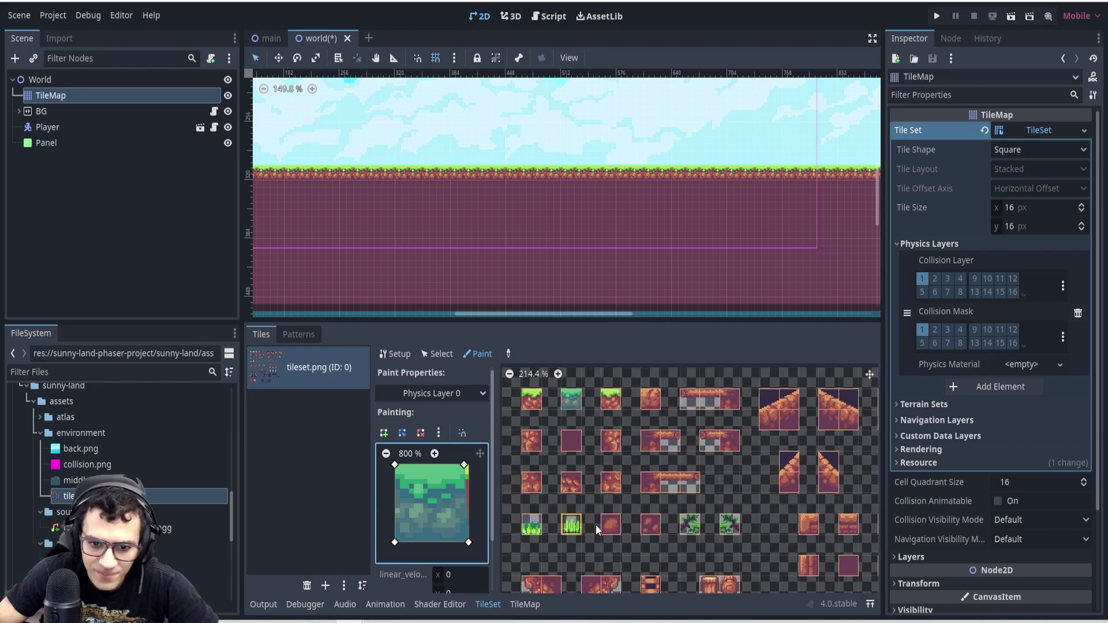
{"action": "middle_click_drag", "start_coordinate": [618, 525], "coordinate": [645, 486]}
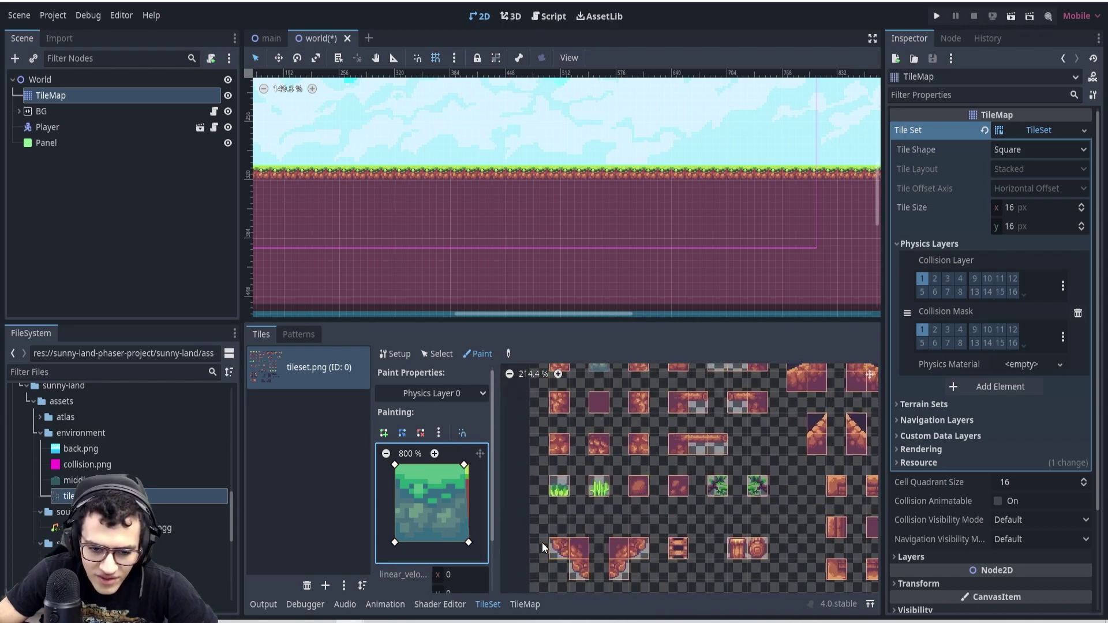
{"action": "middle_click_drag", "start_coordinate": [789, 446], "coordinate": [620, 439]}
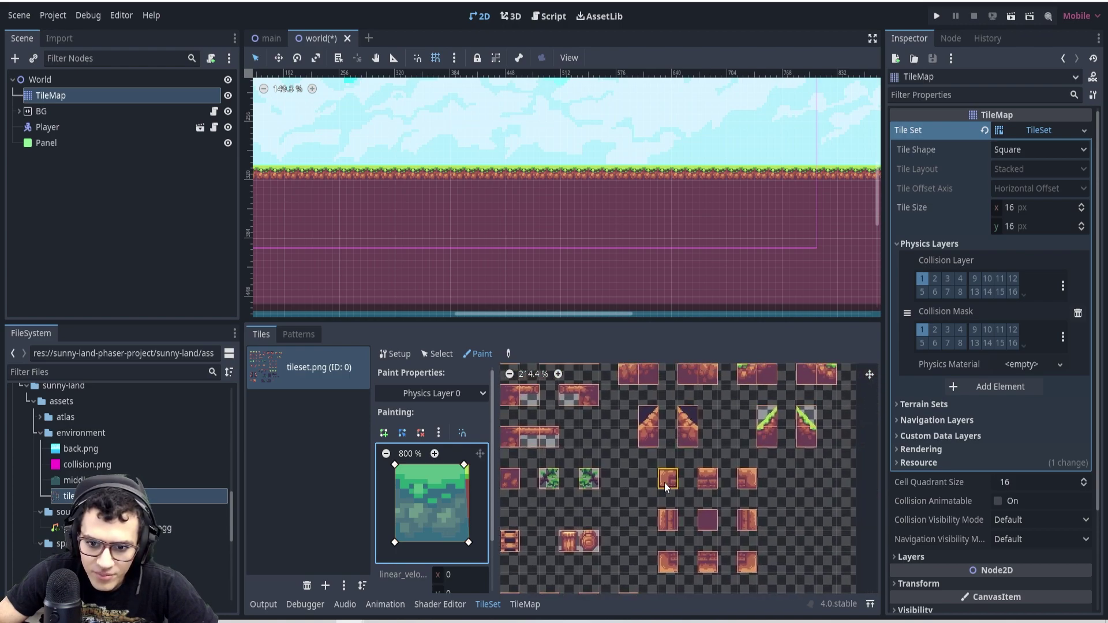
{"action": "middle_click_drag", "start_coordinate": [779, 426], "coordinate": [752, 470]}
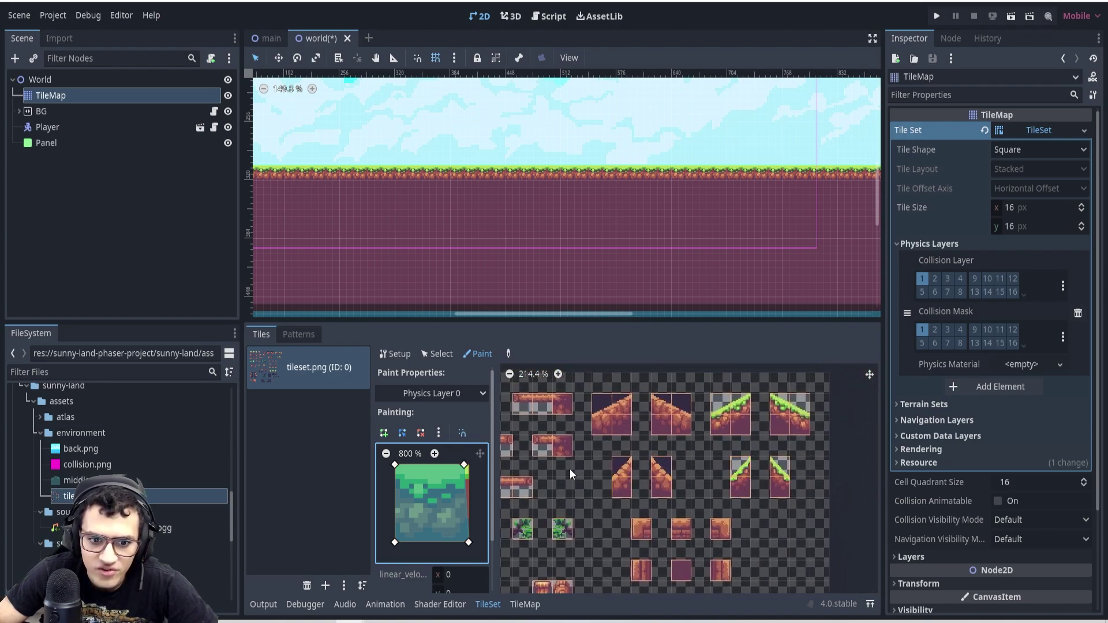
{"action": "middle_click_drag", "start_coordinate": [570, 470], "coordinate": [623, 517]}
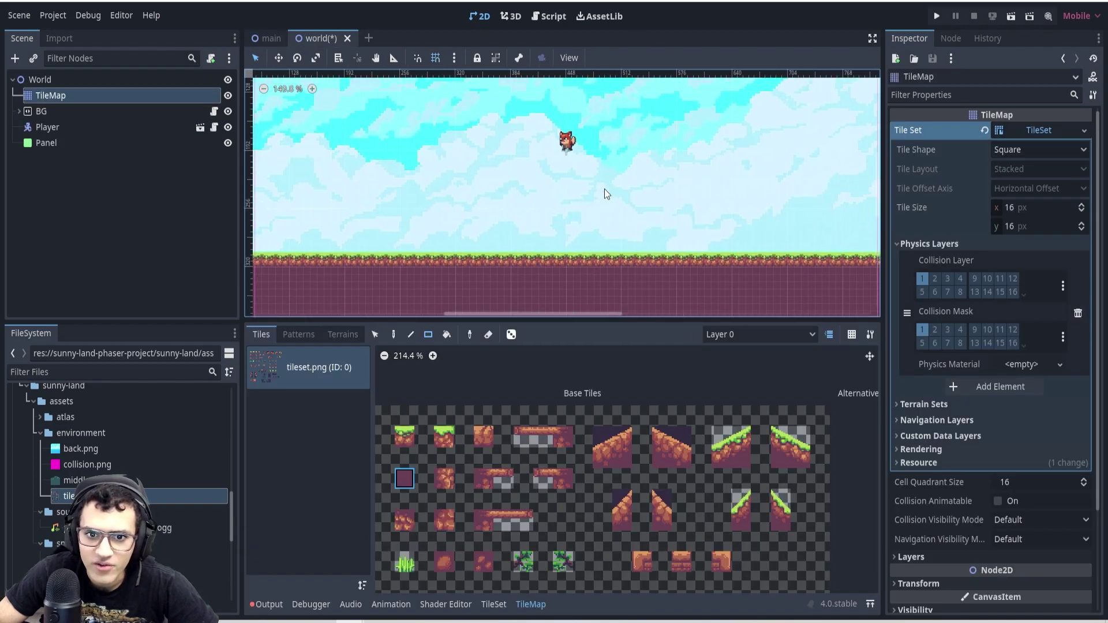
Step: Run the world scene to test the player's collision with the grass tiles, and close the game window
{"action": "scroll", "coordinate": [604, 189], "scroll_direction": "down", "scroll_amount": 4}
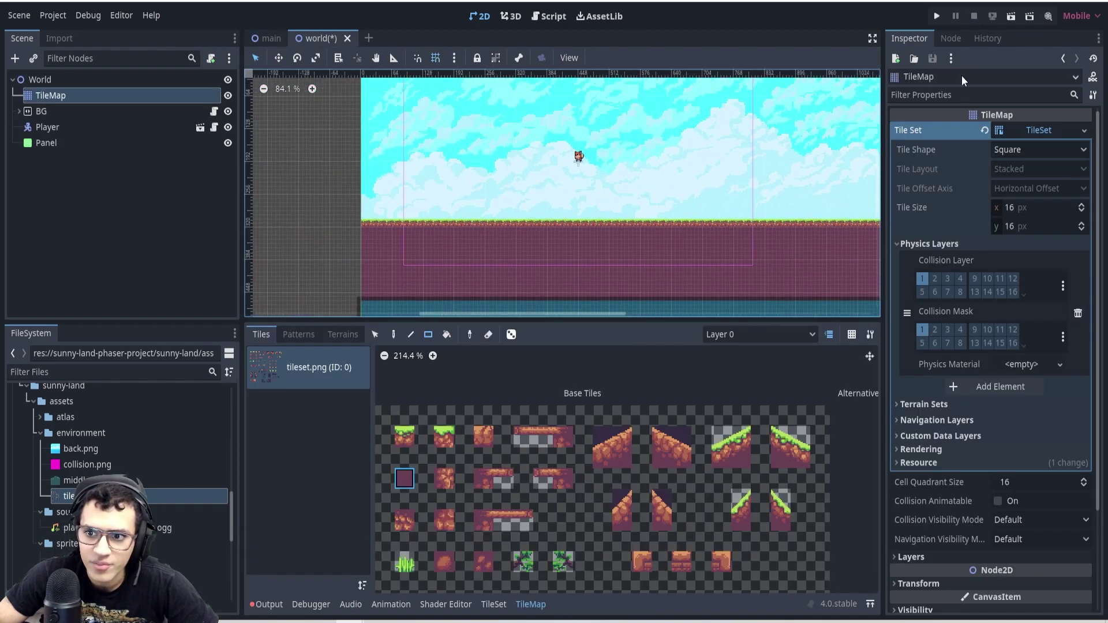
{"action": "left_click", "coordinate": [1011, 16]}
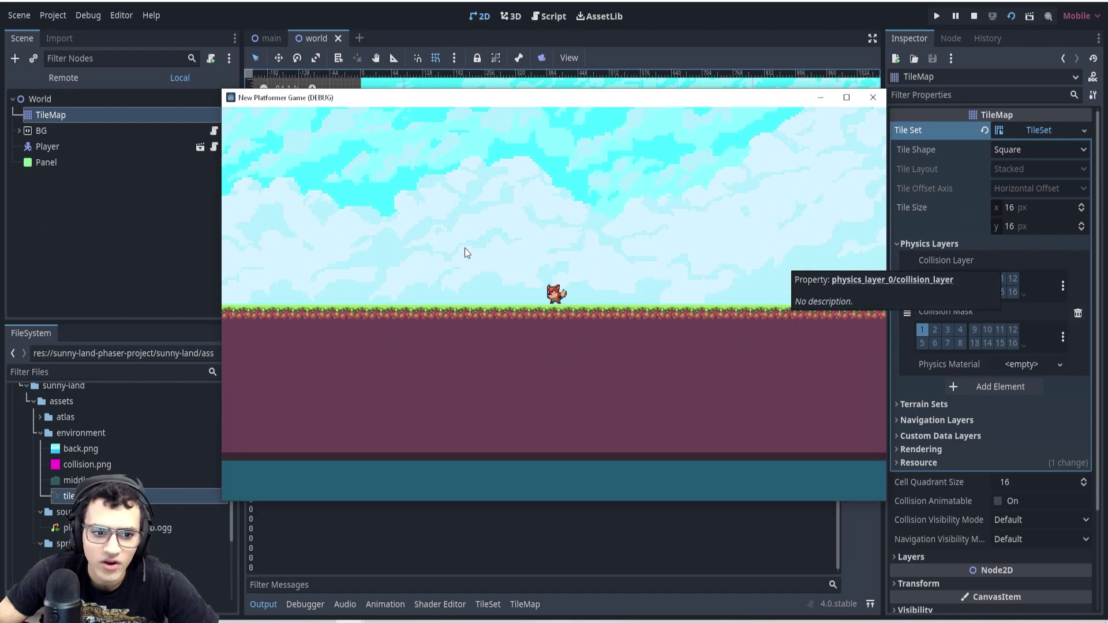
{"action": "key", "text": "F8"}
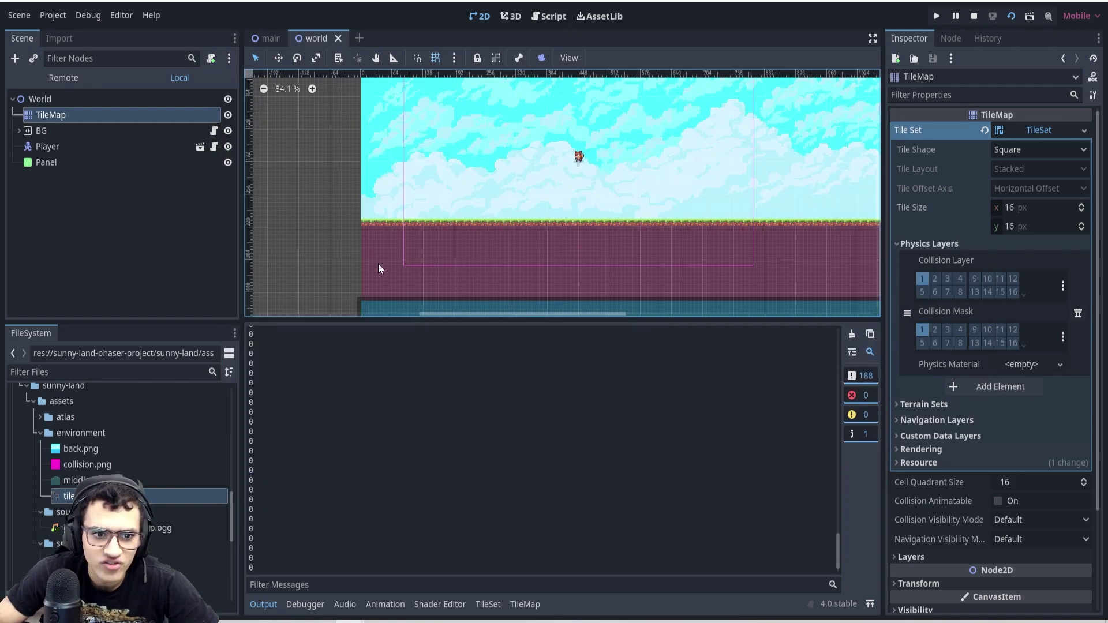
Step: Delete the Panel node from the World scene
{"action": "scroll", "coordinate": [372, 242], "scroll_direction": "down", "scroll_amount": 5}
{"action": "left_click", "coordinate": [40, 162]}
{"action": "key", "text": "Delete"}
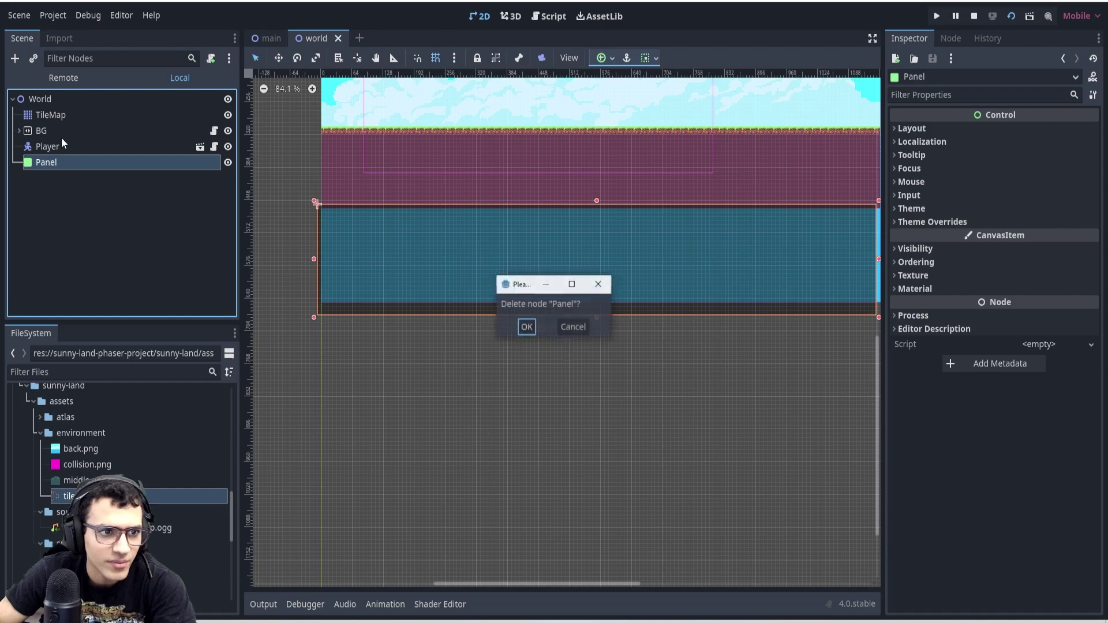
{"action": "key", "text": "Return"}
Step: Extend the TileMap ground downward by filling the area vacated by the panel with the solid dirt tile
{"action": "left_click", "coordinate": [54, 116]}
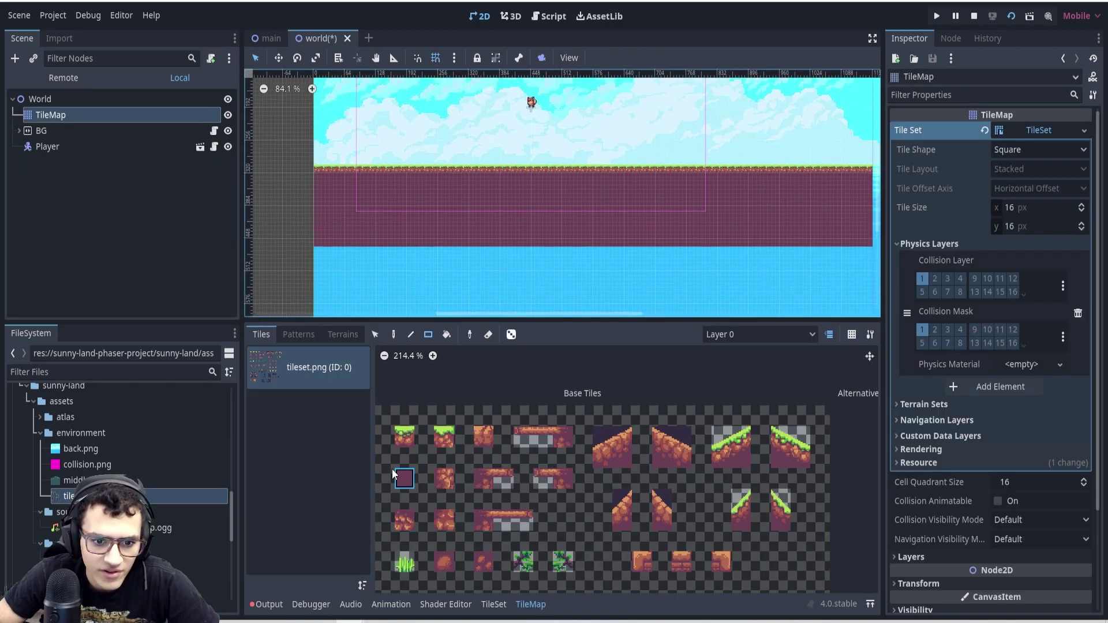
{"action": "left_click_drag", "start_coordinate": [316, 246], "coordinate": [867, 405]}
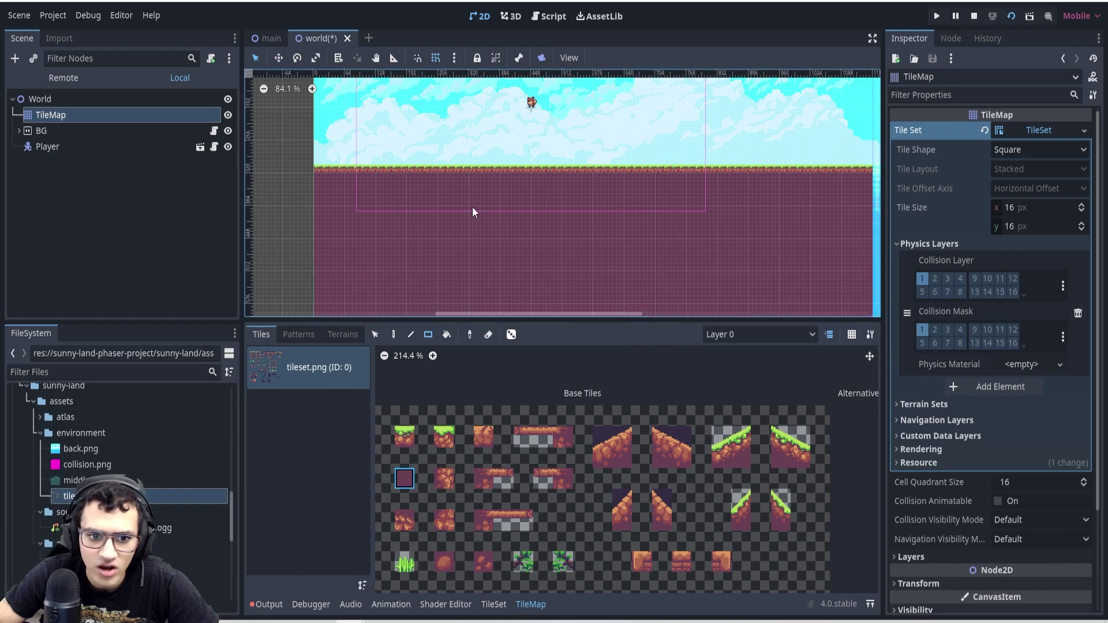
{"action": "middle_click_drag", "start_coordinate": [472, 207], "coordinate": [485, 291]}
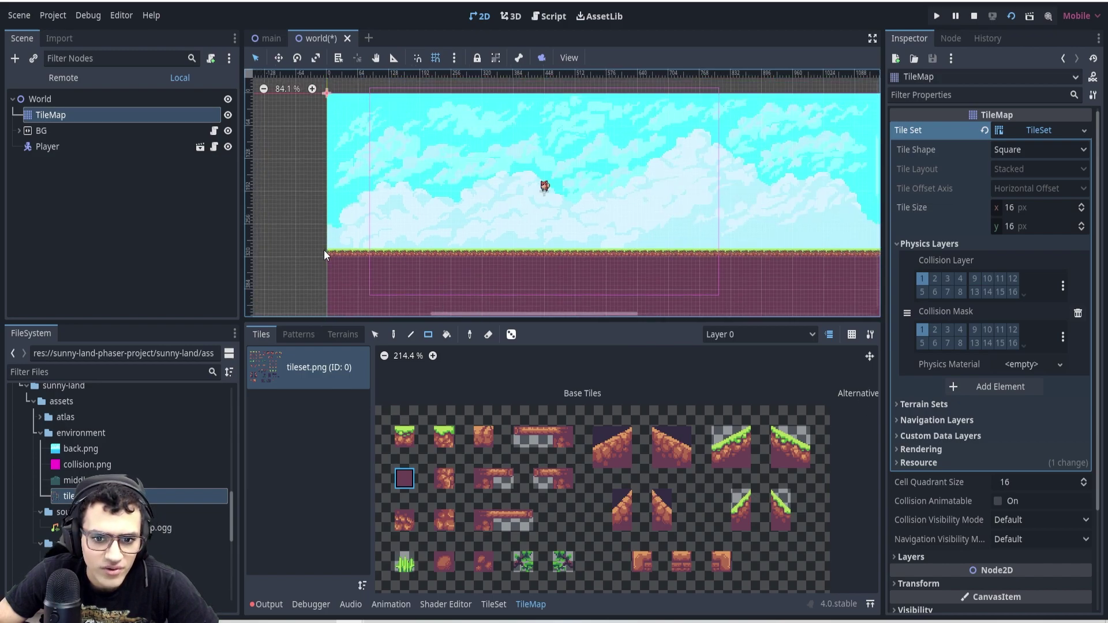
Step: Paint the full-square Physics Layer 0 collision shape onto the left-edge dirt tile and the two grass-top corner tiles
{"action": "middle_click_drag", "start_coordinate": [466, 497], "coordinate": [627, 482]}
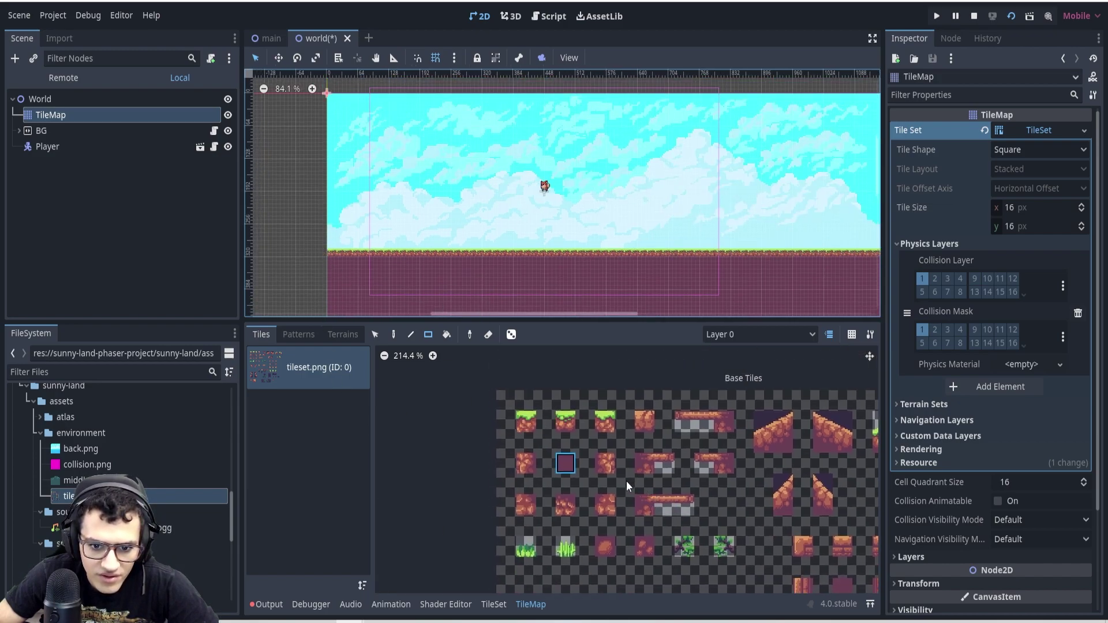
{"action": "scroll", "coordinate": [566, 448], "scroll_direction": "up", "scroll_amount": 1}
{"action": "left_click", "coordinate": [523, 474]}
{"action": "scroll", "coordinate": [628, 202], "scroll_direction": "right", "scroll_amount": 1}
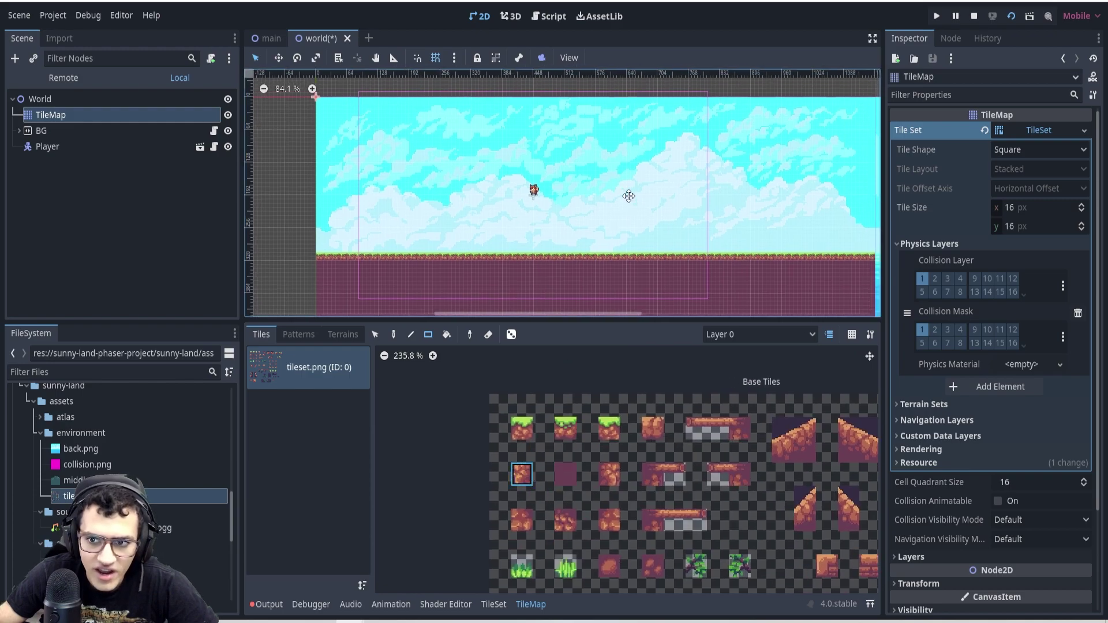
{"action": "left_click", "coordinate": [497, 604]}
{"action": "left_click", "coordinate": [525, 604]}
{"action": "left_click", "coordinate": [494, 604]}
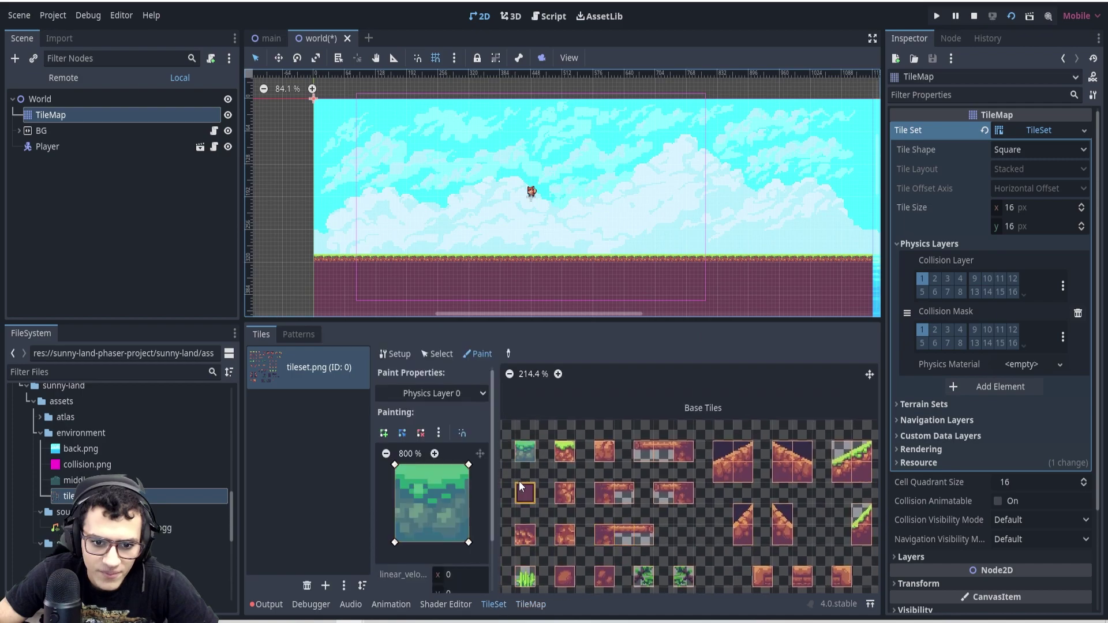
{"action": "middle_click_drag", "start_coordinate": [582, 479], "coordinate": [635, 467]}
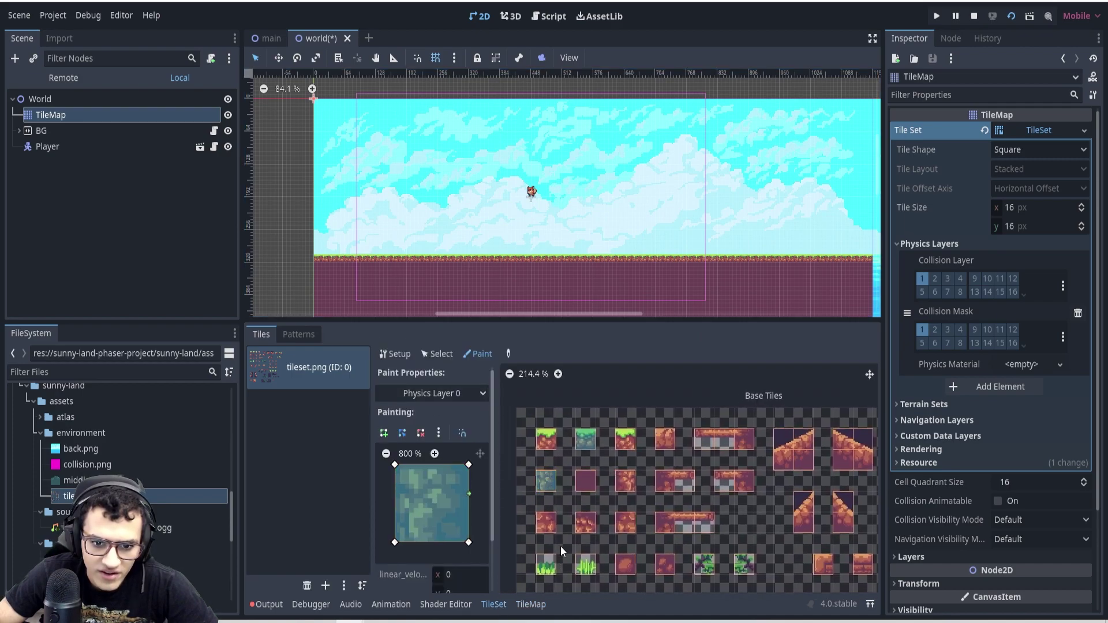
{"action": "left_click", "coordinate": [542, 448]}
{"action": "left_click", "coordinate": [618, 444]}
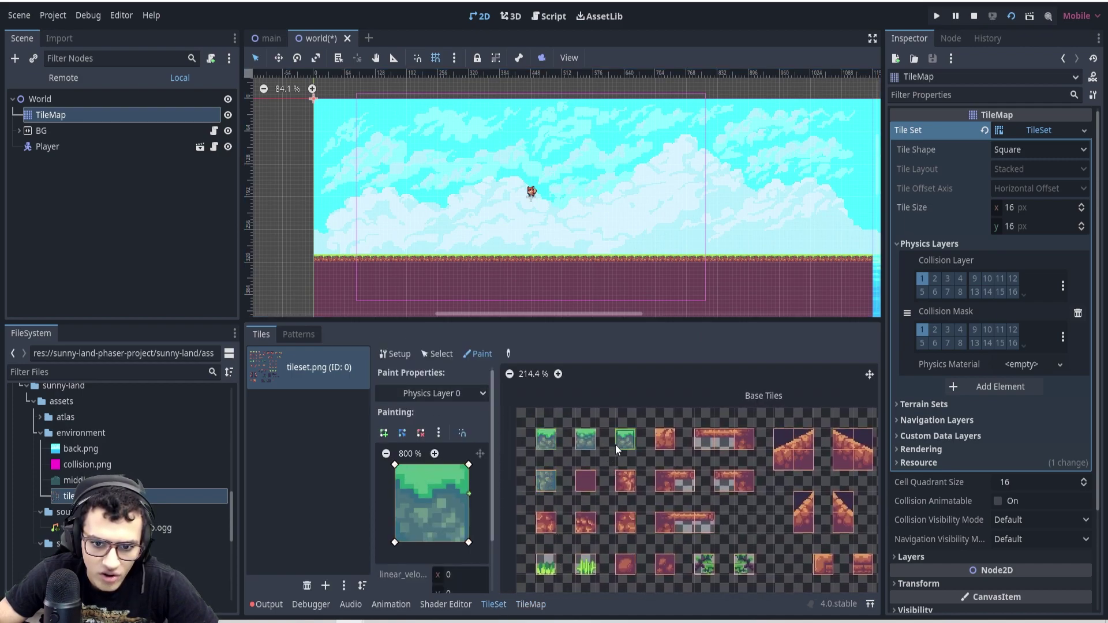
Step: Paint the same collision shape onto the three bottom-row dirt tiles, the right-edge dirt tile and the solid center tile
{"action": "left_click", "coordinate": [546, 521]}
{"action": "left_click", "coordinate": [583, 520]}
{"action": "left_click", "coordinate": [625, 523]}
{"action": "left_click", "coordinate": [625, 481]}
{"action": "left_click", "coordinate": [586, 481]}
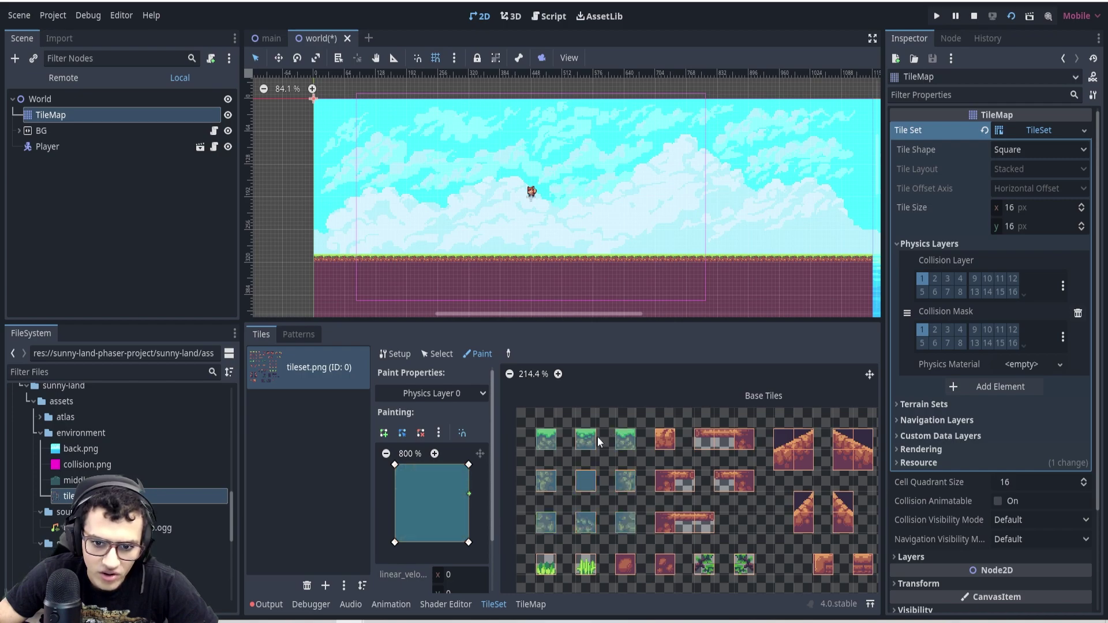
{"action": "left_click", "coordinate": [528, 604]}
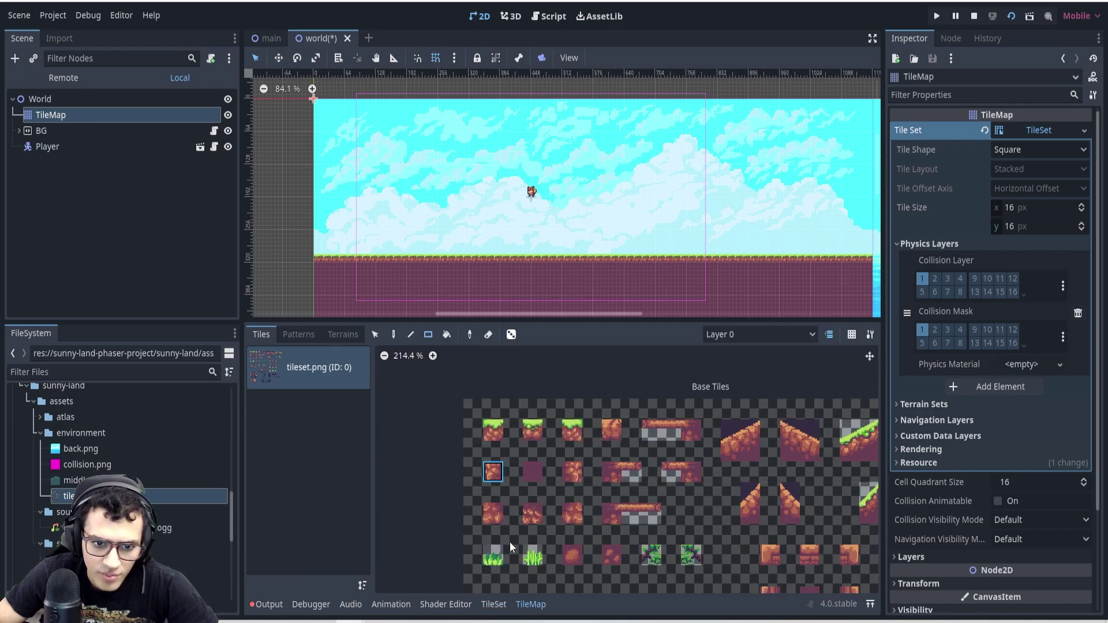
{"action": "left_click", "coordinate": [493, 472]}
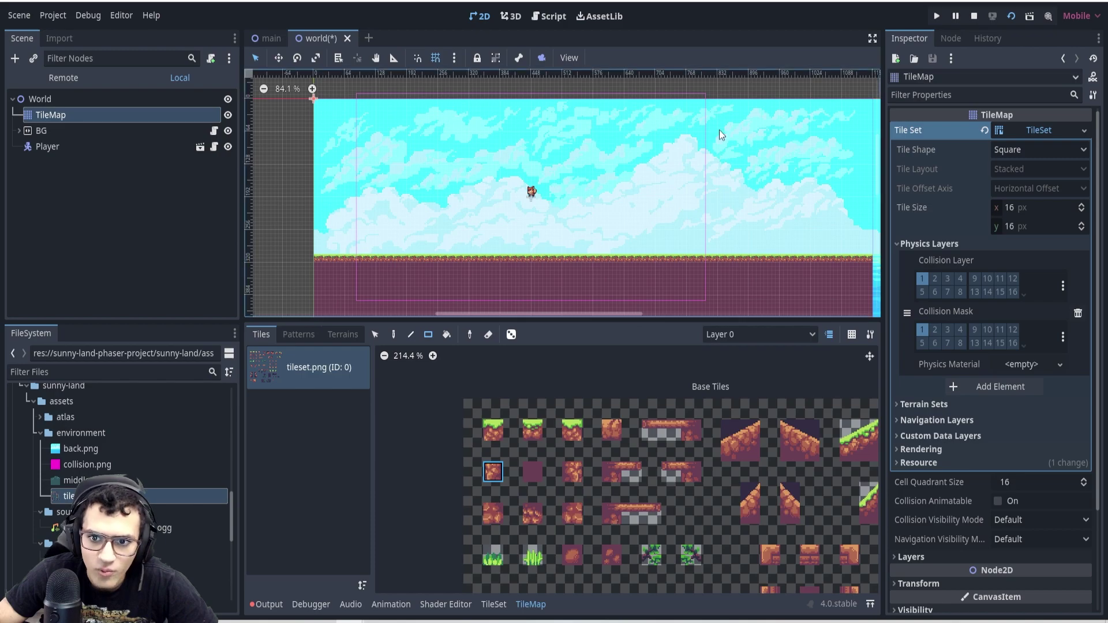
{"action": "middle_click_drag", "start_coordinate": [727, 172], "coordinate": [599, 194]}
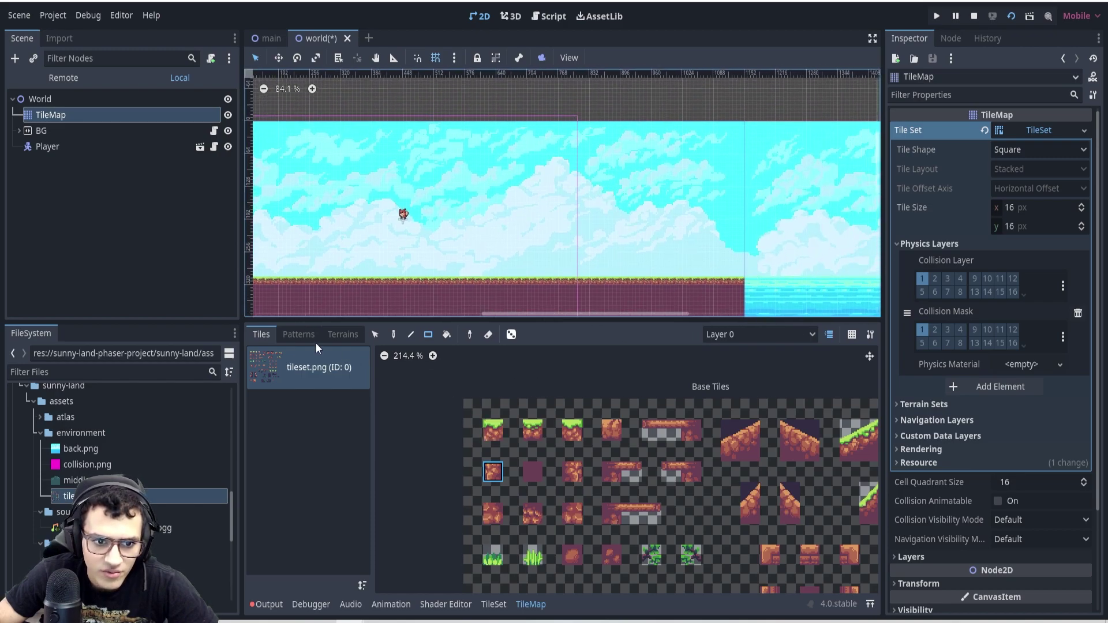
{"action": "left_click", "coordinate": [350, 339]}
{"action": "left_click", "coordinate": [260, 334]}
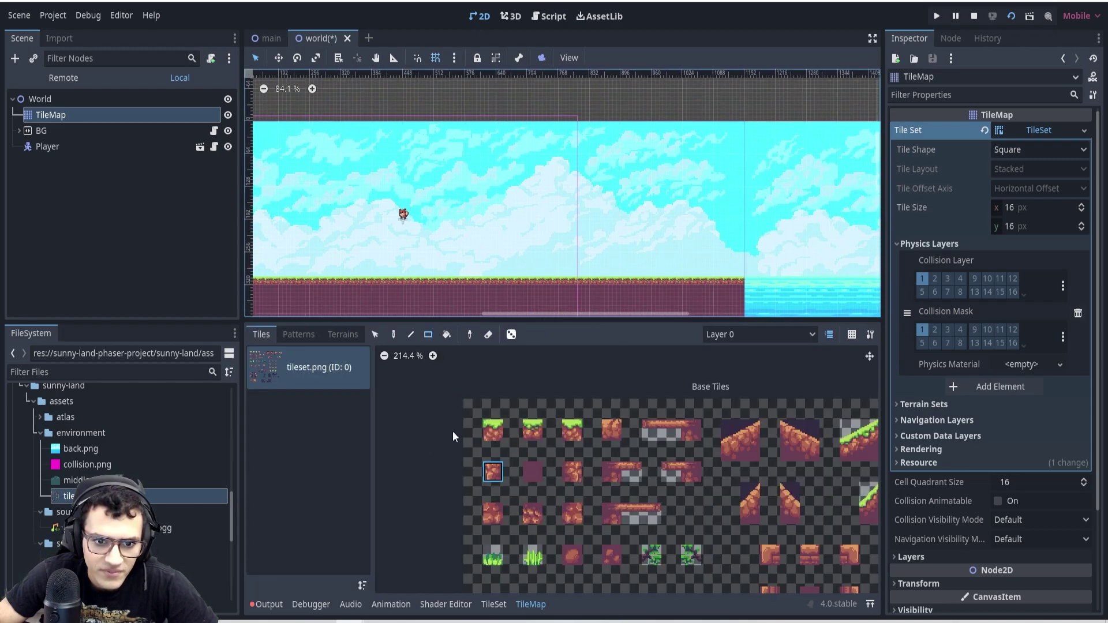
{"action": "left_click", "coordinate": [528, 604]}
{"action": "scroll", "coordinate": [658, 222], "scroll_direction": "right", "scroll_amount": 8}
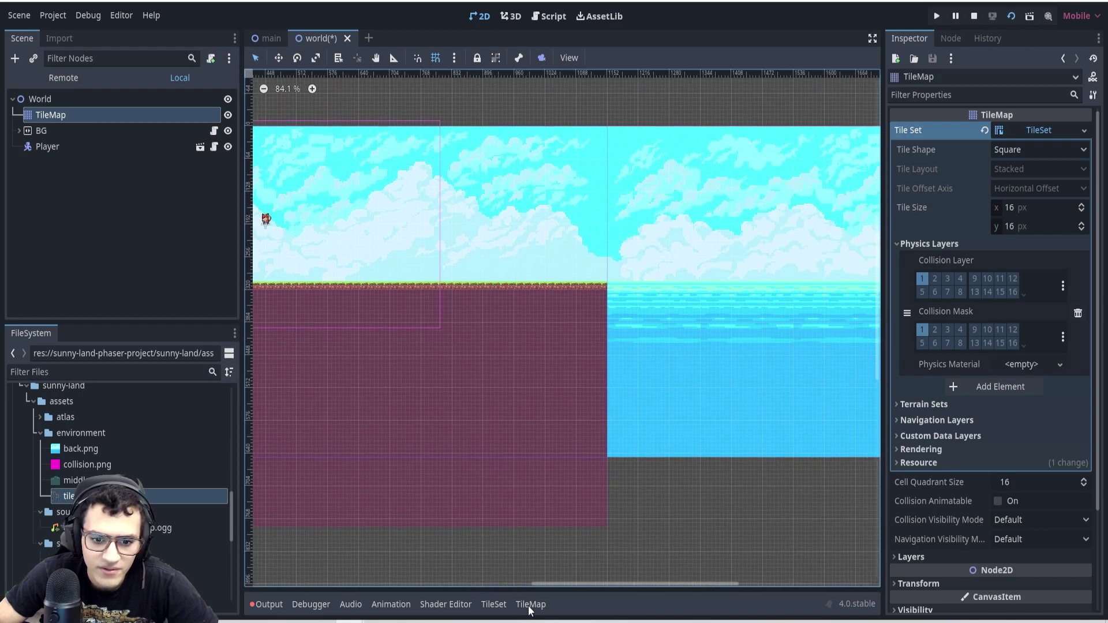
Step: Extend the grass-top row of the TileMap to the right over the water using the middle grass-top tile
{"action": "left_click", "coordinate": [528, 603]}
{"action": "scroll", "coordinate": [571, 300], "scroll_direction": "right", "scroll_amount": 6}
{"action": "left_click", "coordinate": [343, 334]}
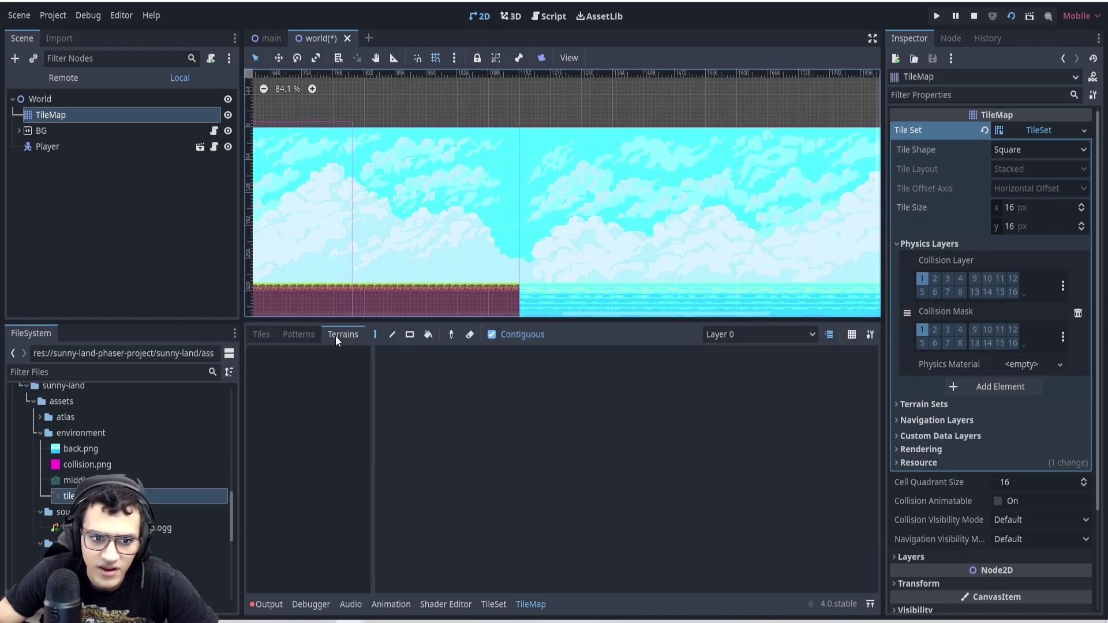
{"action": "left_click_drag", "start_coordinate": [483, 324], "coordinate": [383, 386]}
{"action": "left_click", "coordinate": [261, 400]}
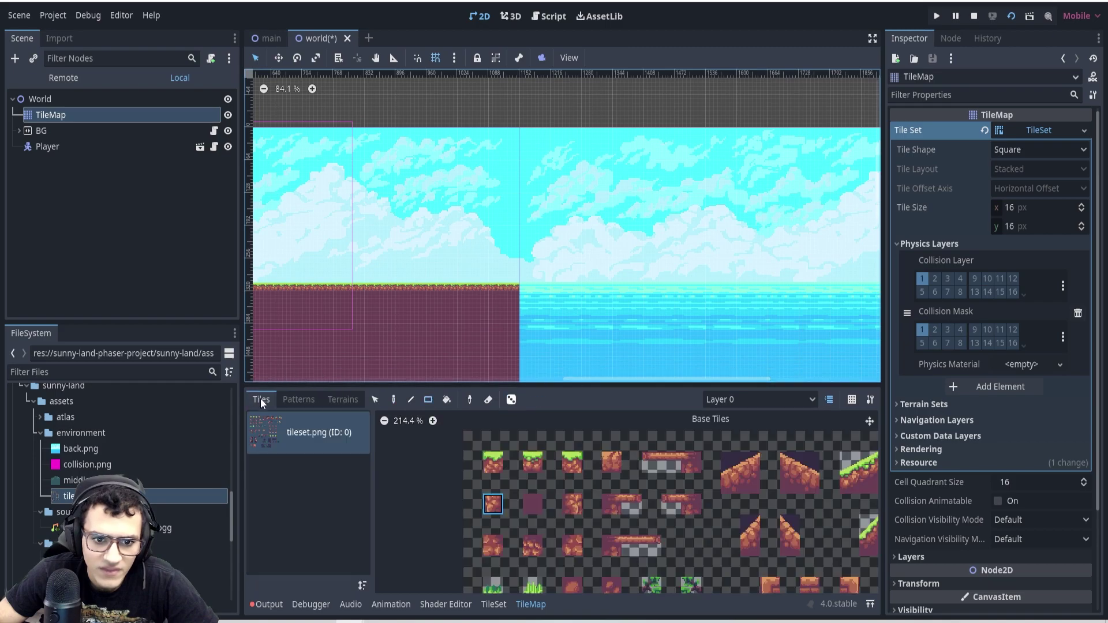
{"action": "middle_click_drag", "start_coordinate": [468, 365], "coordinate": [395, 329]}
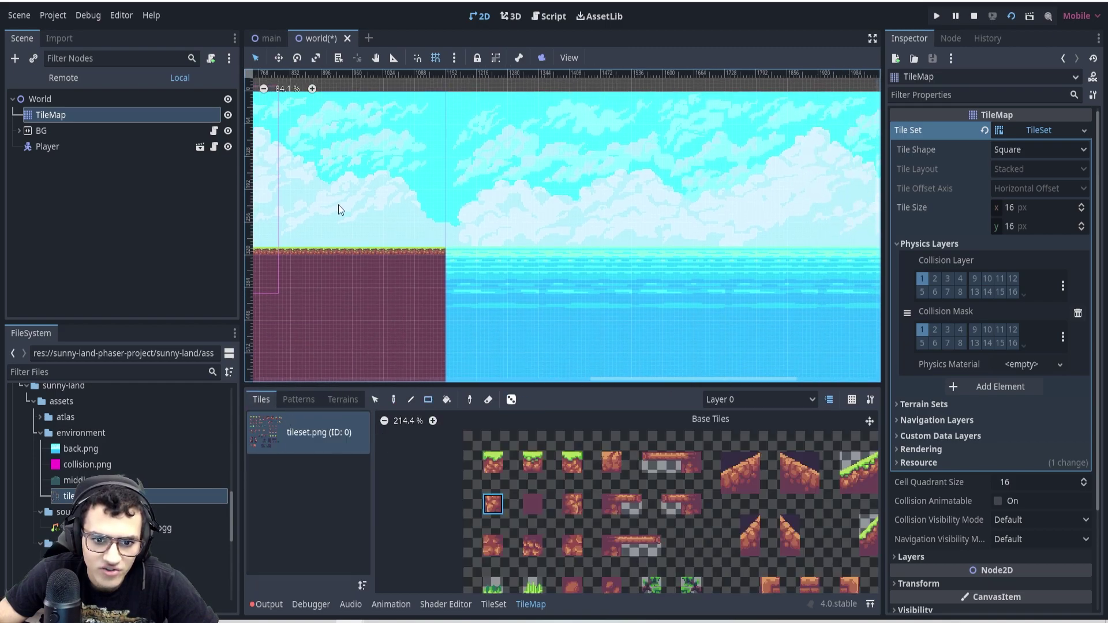
{"action": "left_click", "coordinate": [534, 462]}
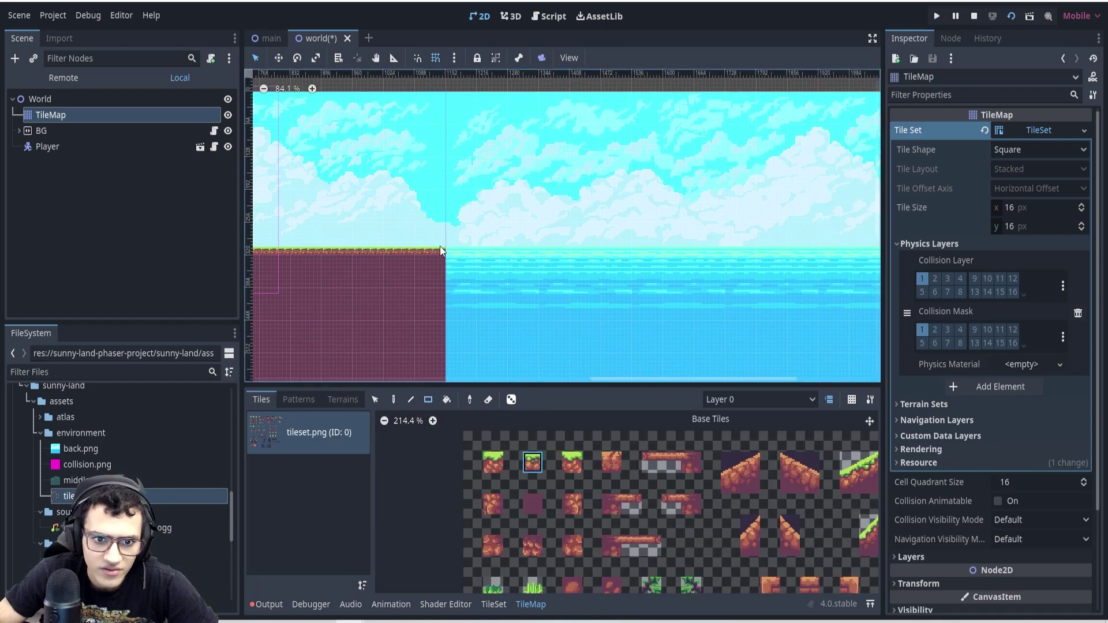
{"action": "left_click_drag", "start_coordinate": [475, 254], "coordinate": [863, 253]}
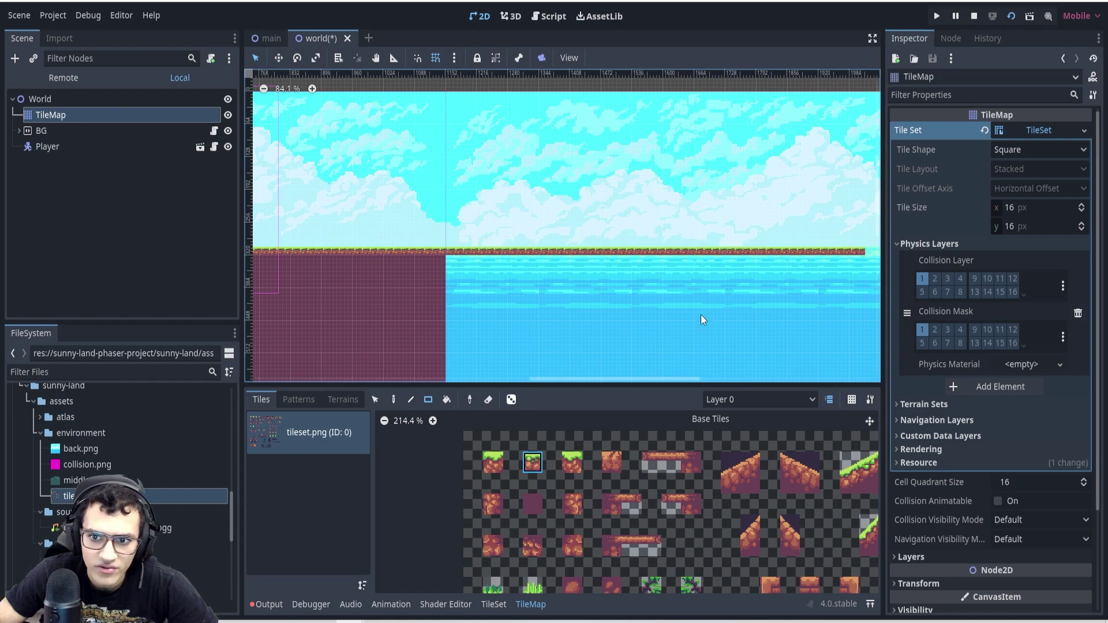
Step: Fill the area beneath the extended grass row with the solid dirt tile, including the last column at its right end
{"action": "left_click", "coordinate": [532, 500]}
{"action": "middle_click_drag", "start_coordinate": [546, 331], "coordinate": [401, 244]}
{"action": "scroll", "coordinate": [387, 225], "scroll_direction": "down", "scroll_amount": 2}
{"action": "left_click_drag", "start_coordinate": [311, 177], "coordinate": [673, 442]}
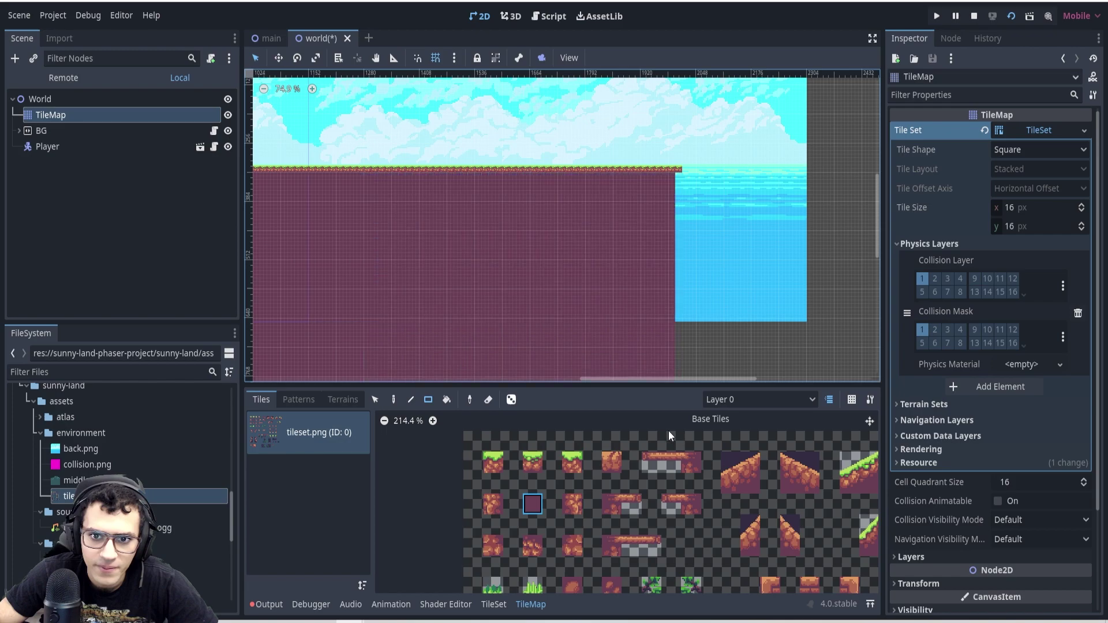
{"action": "left_click_drag", "start_coordinate": [678, 179], "coordinate": [675, 381]}
Step: Build a vertical wall at the ground's right end, rising above the grass row, using the left-edge dirt tile
{"action": "left_click", "coordinate": [493, 504]}
{"action": "scroll", "coordinate": [669, 373], "scroll_direction": "up", "scroll_amount": 5}
{"action": "scroll", "coordinate": [670, 373], "scroll_direction": "up", "scroll_amount": 1, "text": "ctrl"}
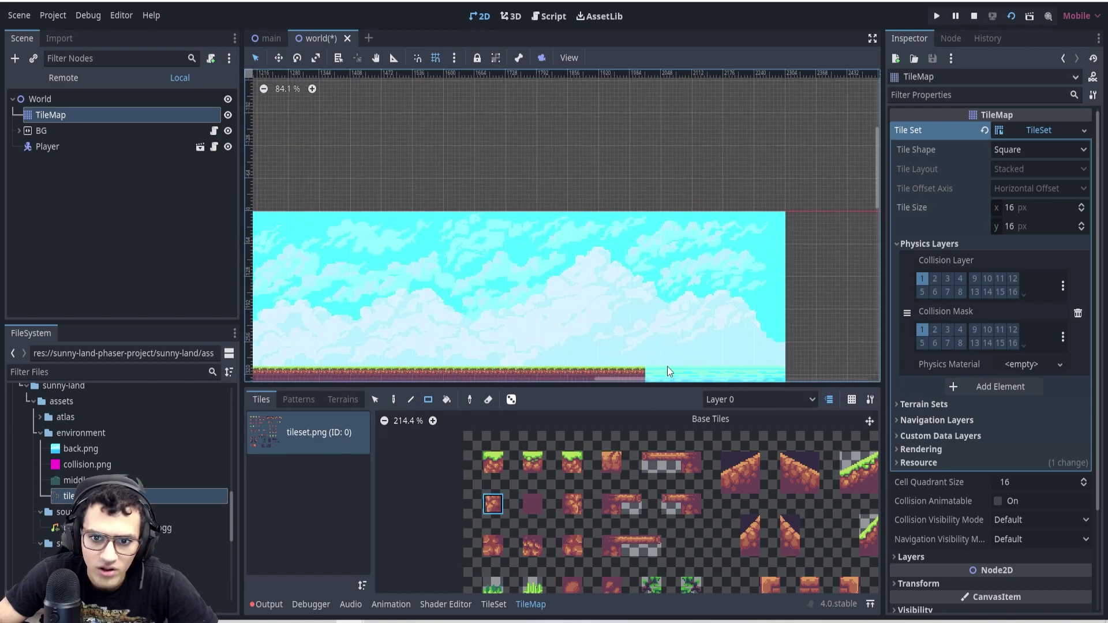
{"action": "left_click_drag", "start_coordinate": [643, 367], "coordinate": [647, 214]}
{"action": "scroll", "coordinate": [637, 324], "scroll_direction": "up", "scroll_amount": 8}
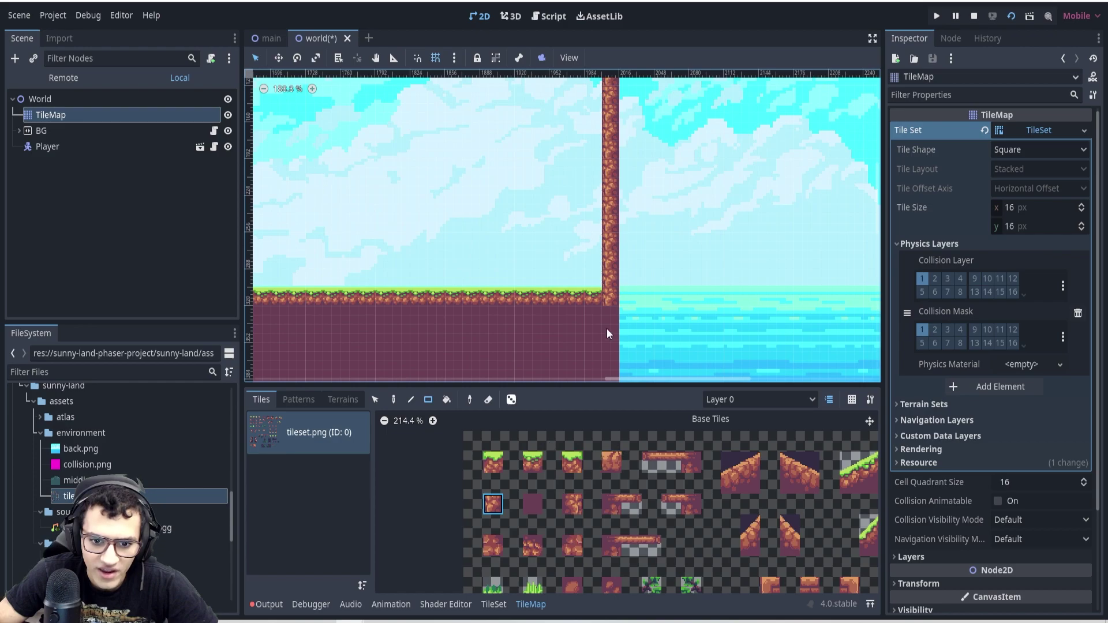
Step: Build a vertical wall at the world's left end, from the background's top edge down to the ground, using the right-edge dirt tile
{"action": "left_click", "coordinate": [532, 504]}
{"action": "scroll", "coordinate": [707, 176], "scroll_direction": "down", "scroll_amount": 6}
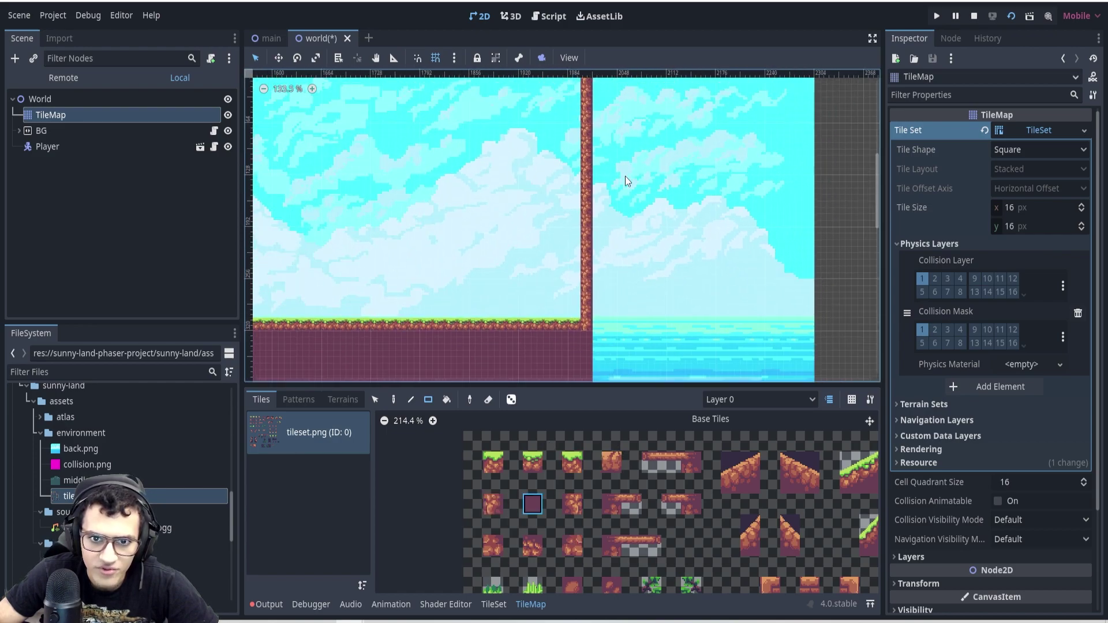
{"action": "left_click_drag", "start_coordinate": [609, 105], "coordinate": [766, 347]}
{"action": "mouse_move", "coordinate": [272, 220]}
{"action": "middle_mouse_down"}
{"action": "mouse_move", "coordinate": [756, 203]}
{"action": "mouse_move", "coordinate": [460, 246]}
{"action": "mouse_move", "coordinate": [616, 249]}
{"action": "middle_mouse_up"}
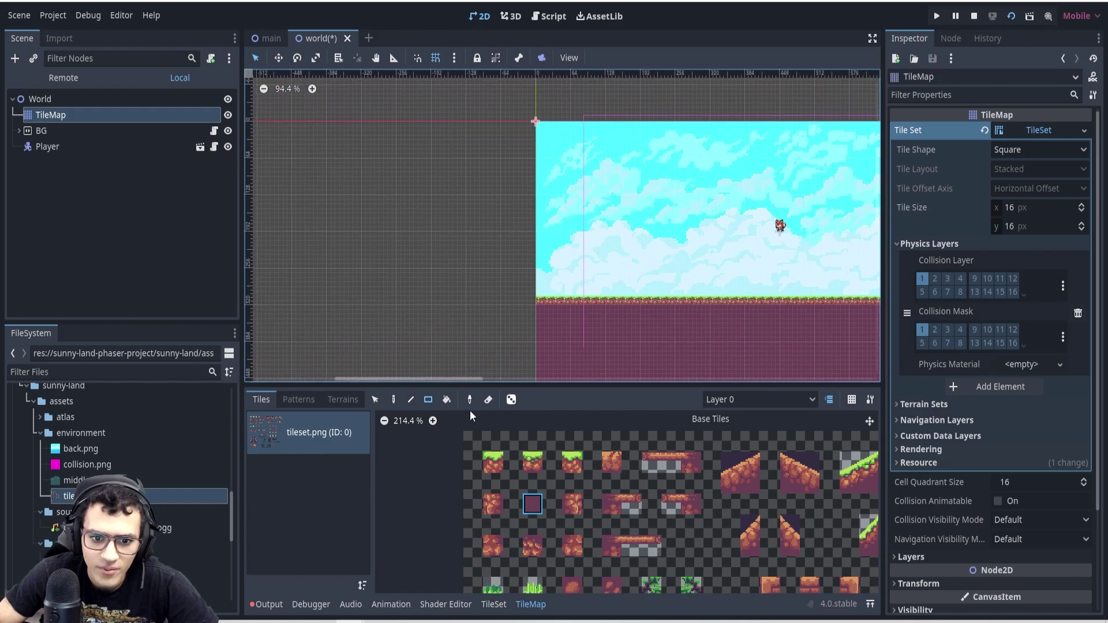
{"action": "left_click", "coordinate": [571, 501]}
{"action": "mouse_move", "coordinate": [542, 126]}
{"action": "left_mouse_down"}
{"action": "mouse_move", "coordinate": [557, 297]}
{"action": "mouse_move", "coordinate": [542, 299]}
{"action": "left_mouse_up"}
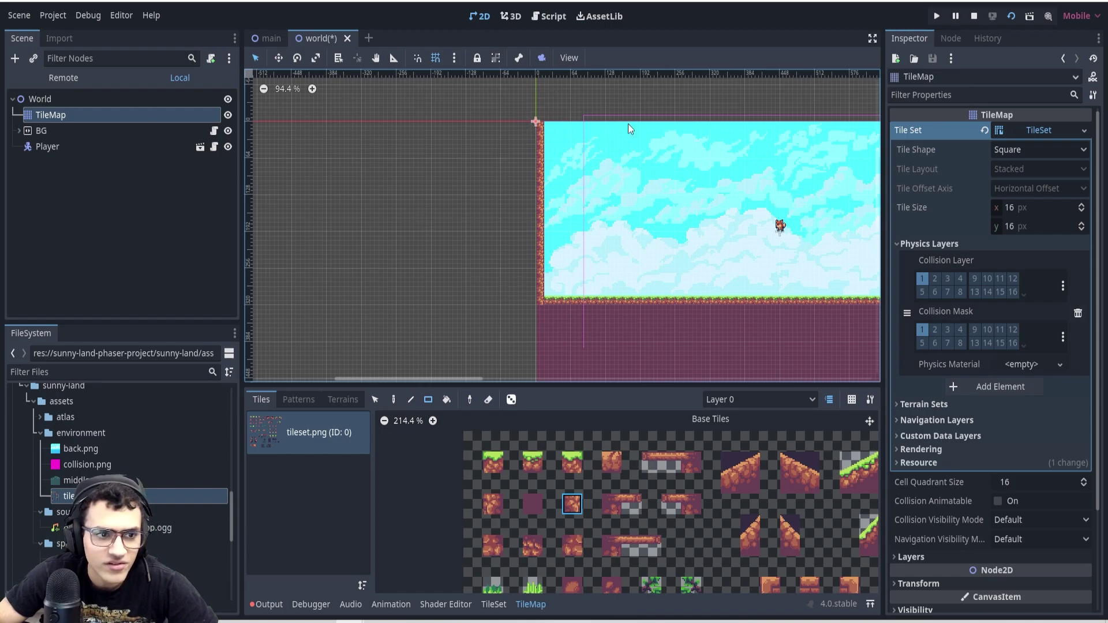
Step: Run the world scene, walk the player left into the new wall to test its collision, and stop the game
{"action": "left_click", "coordinate": [1028, 16]}
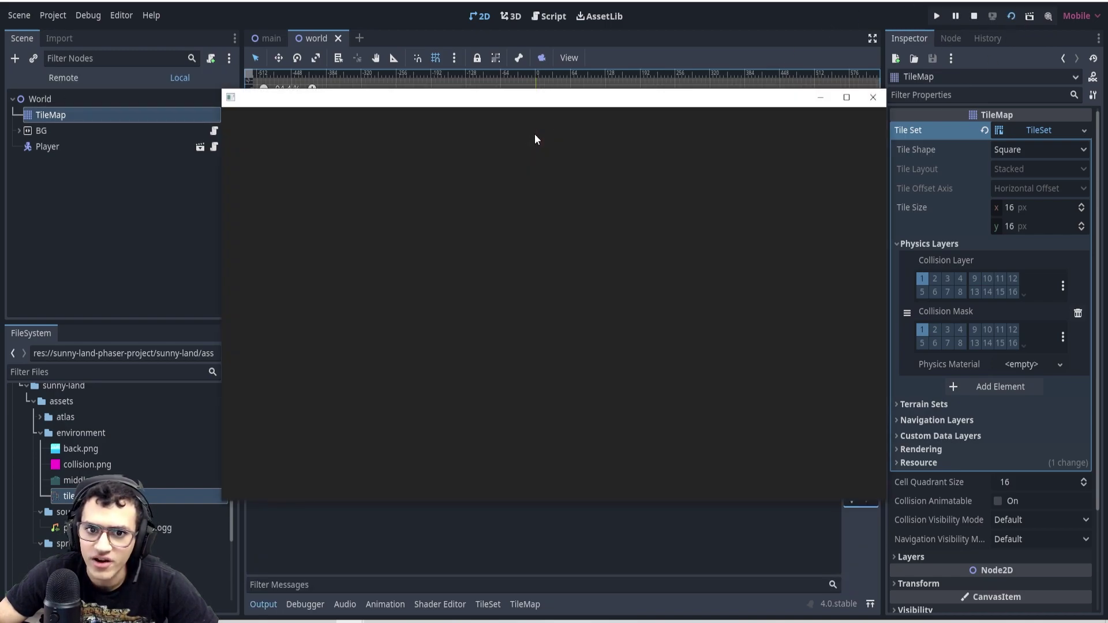
{"action": "key", "text": "Left"}
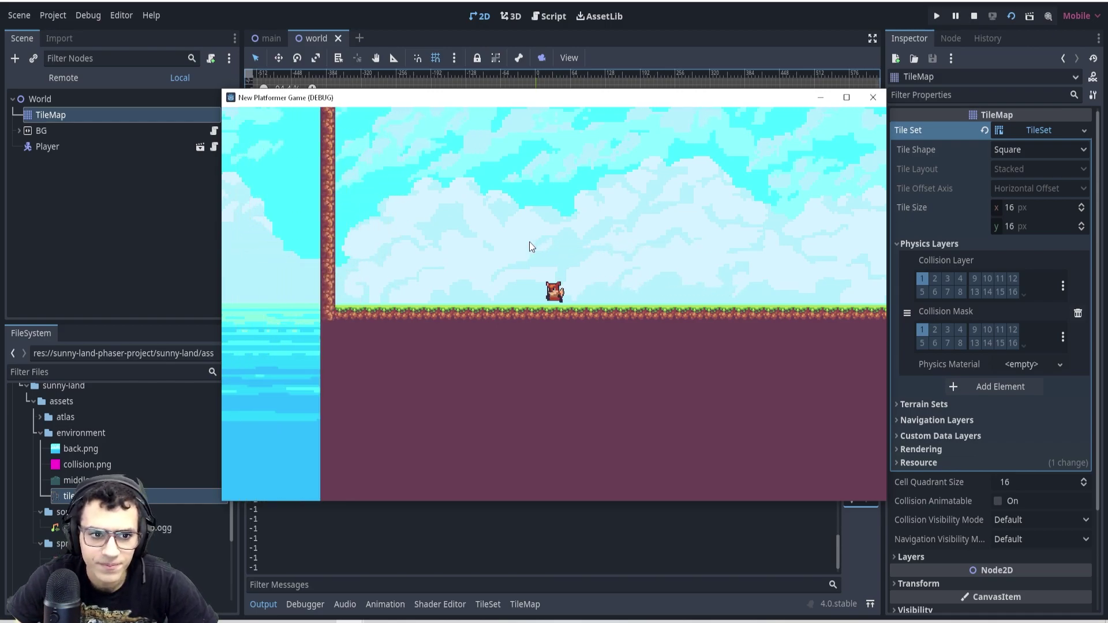
{"action": "key", "text": "Left"}
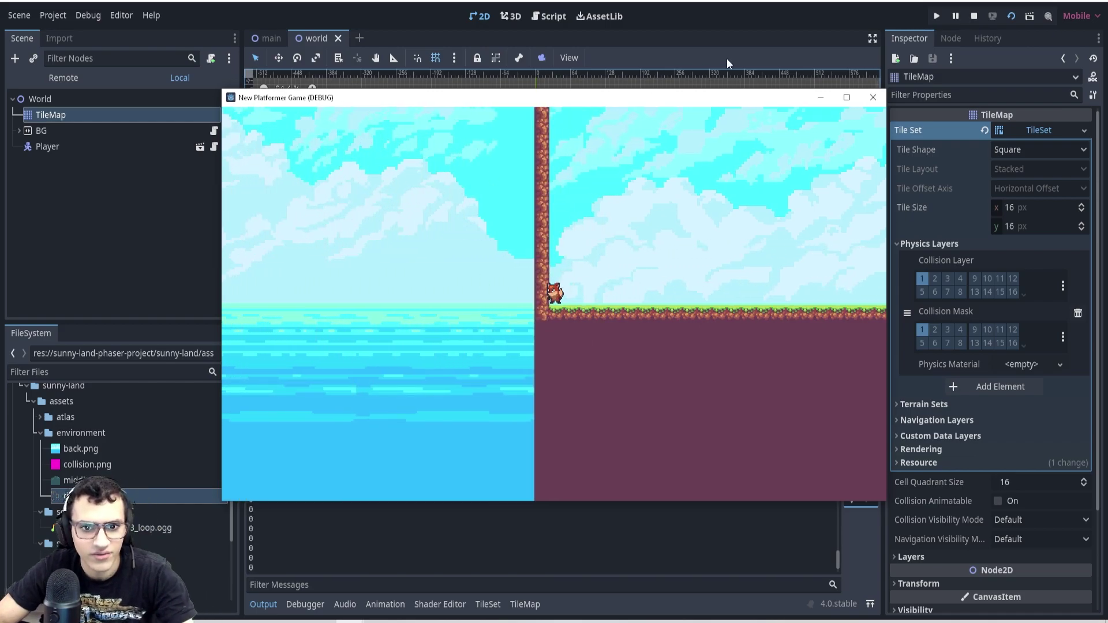
{"action": "key", "text": "F8"}
{"action": "scroll", "coordinate": [543, 122], "scroll_direction": "up", "scroll_amount": 3}
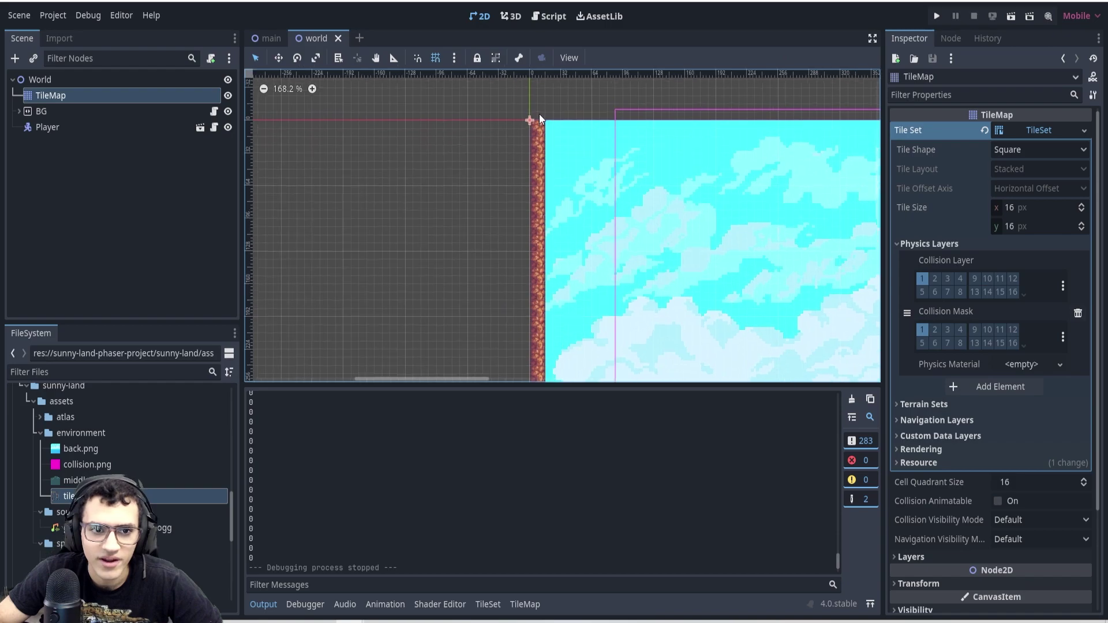
Step: In the Player scene, set the Camera2D's left and top limits to 0 px
{"action": "left_click", "coordinate": [200, 127]}
{"action": "left_click", "coordinate": [78, 127]}
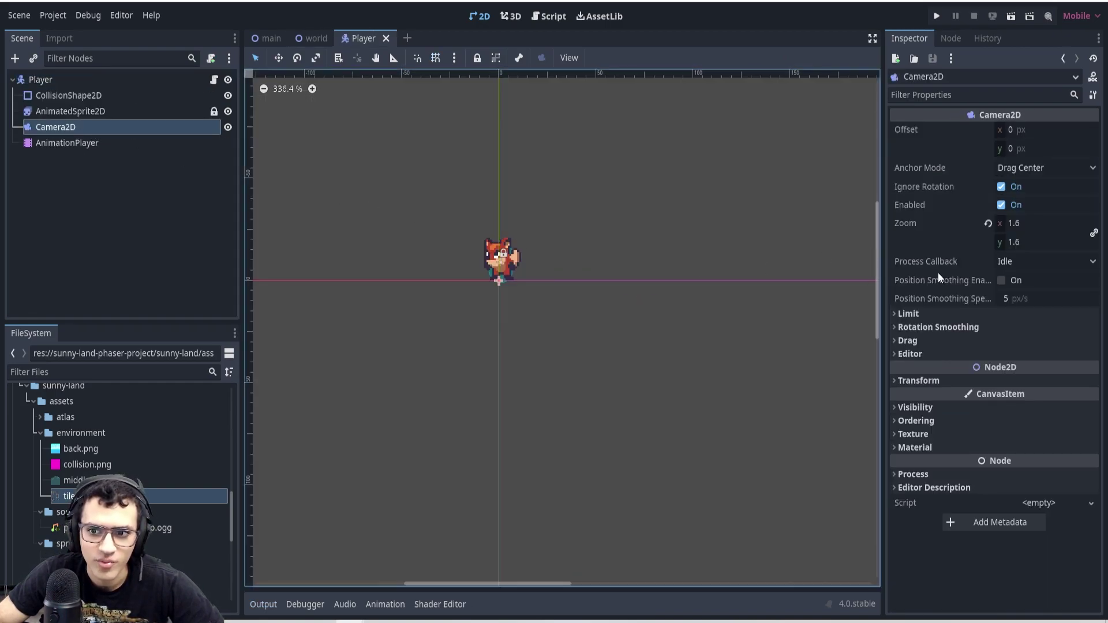
{"action": "left_click", "coordinate": [923, 313]}
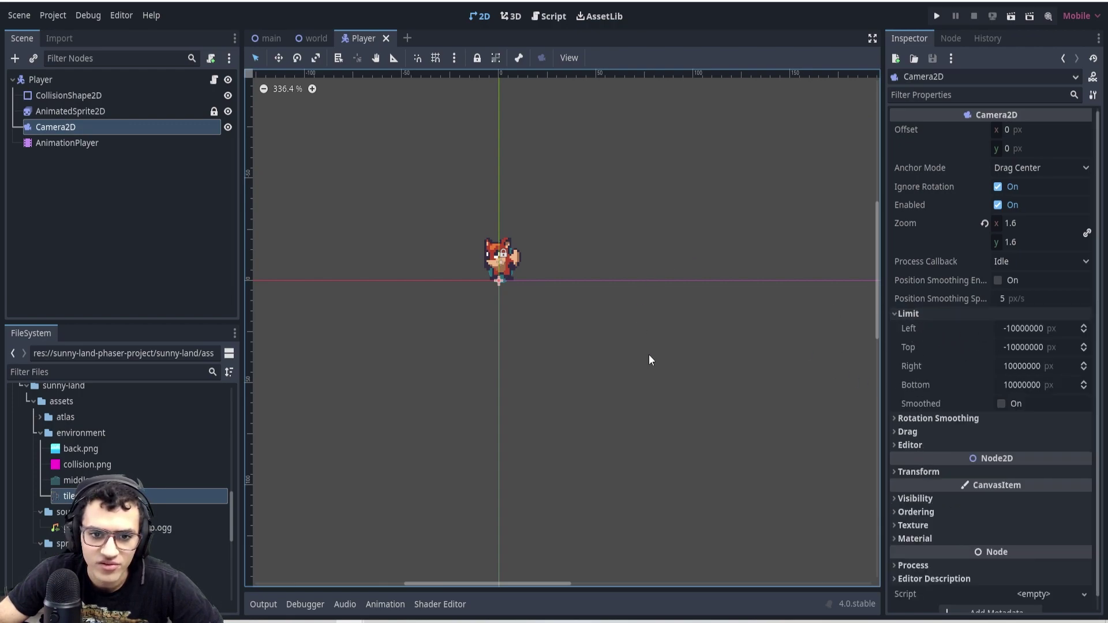
{"action": "middle_click_drag", "start_coordinate": [649, 354], "coordinate": [611, 331]}
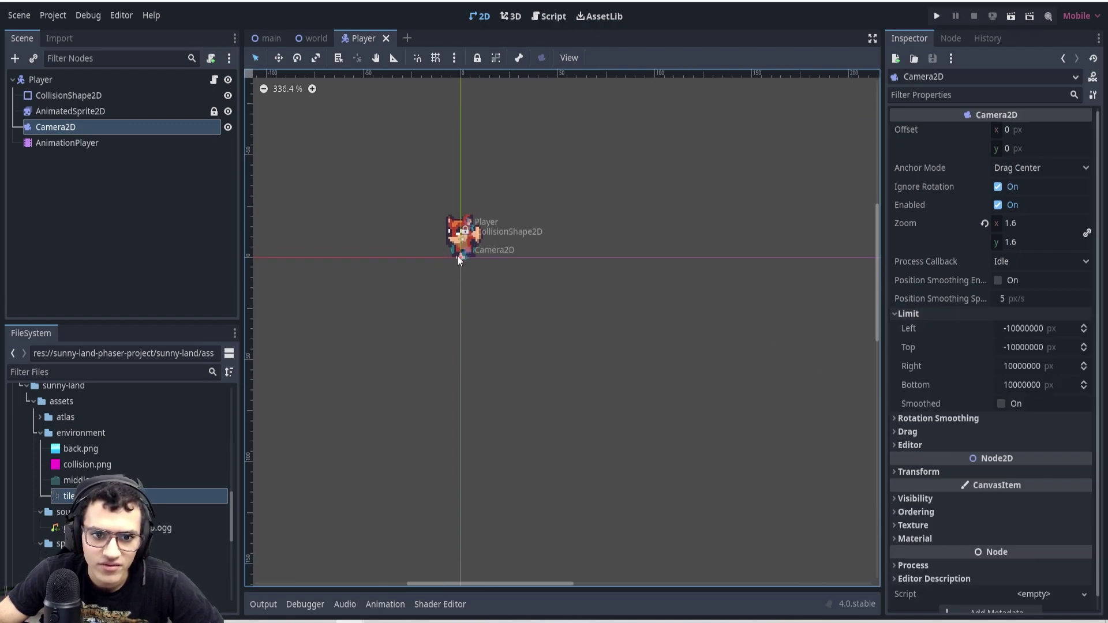
{"action": "left_click", "coordinate": [1020, 329]}
{"action": "type", "text": "0"}
{"action": "left_click", "coordinate": [1023, 348]}
{"action": "type", "text": "0"}
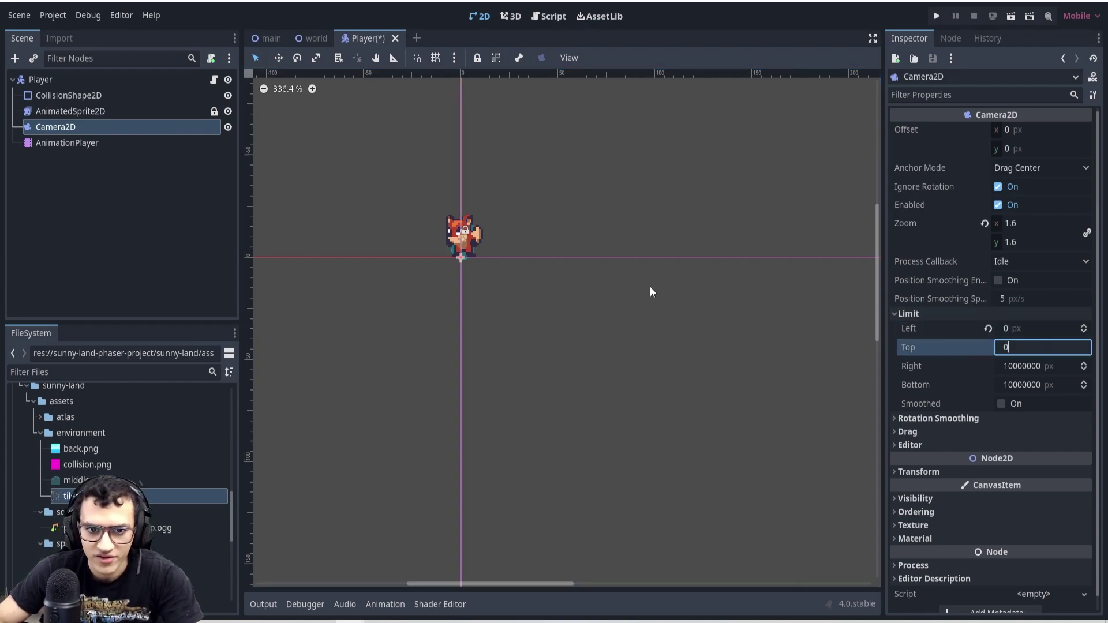
{"action": "key", "text": "Return"}
{"action": "scroll", "coordinate": [650, 287], "scroll_direction": "down", "scroll_amount": 8}
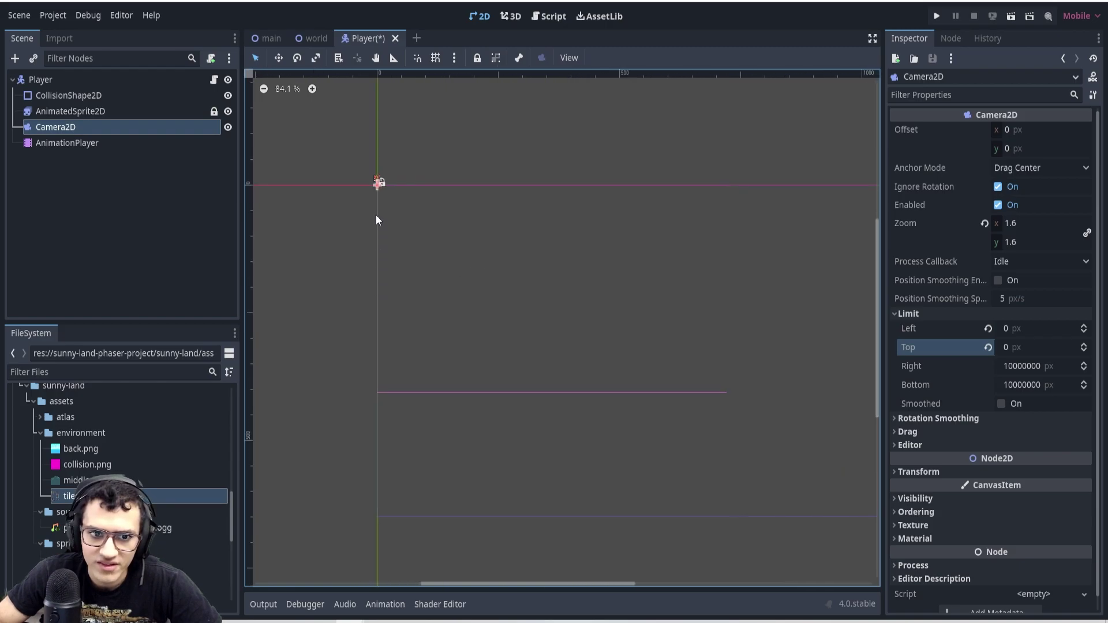
Step: Run the world scene again and test the camera limits by moving the player left and jumping
{"action": "left_click", "coordinate": [306, 38]}
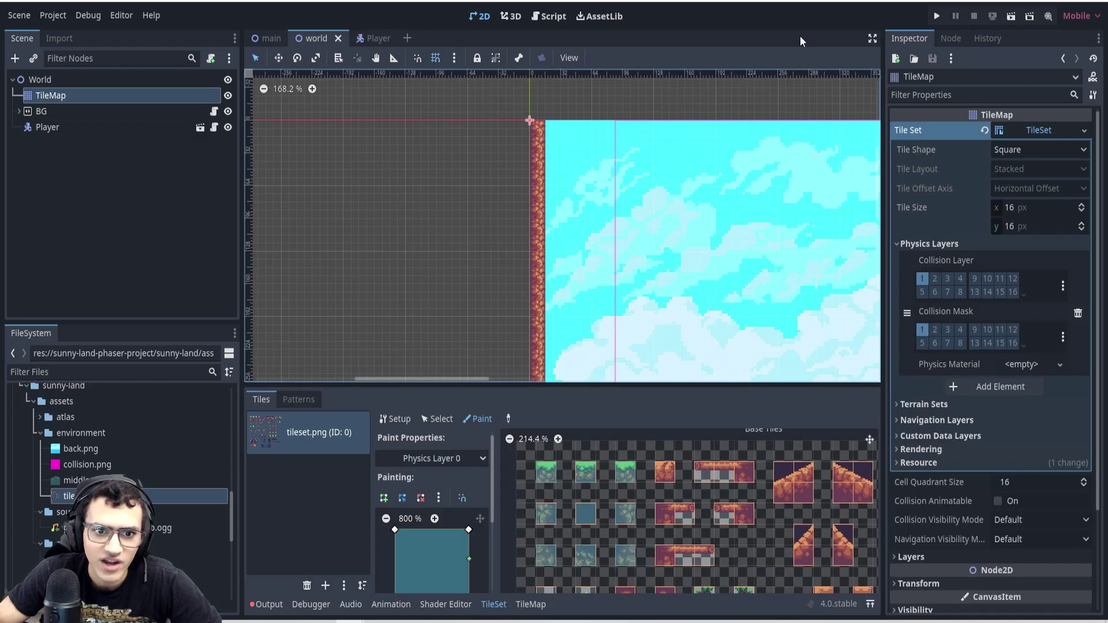
{"action": "left_click", "coordinate": [1010, 17]}
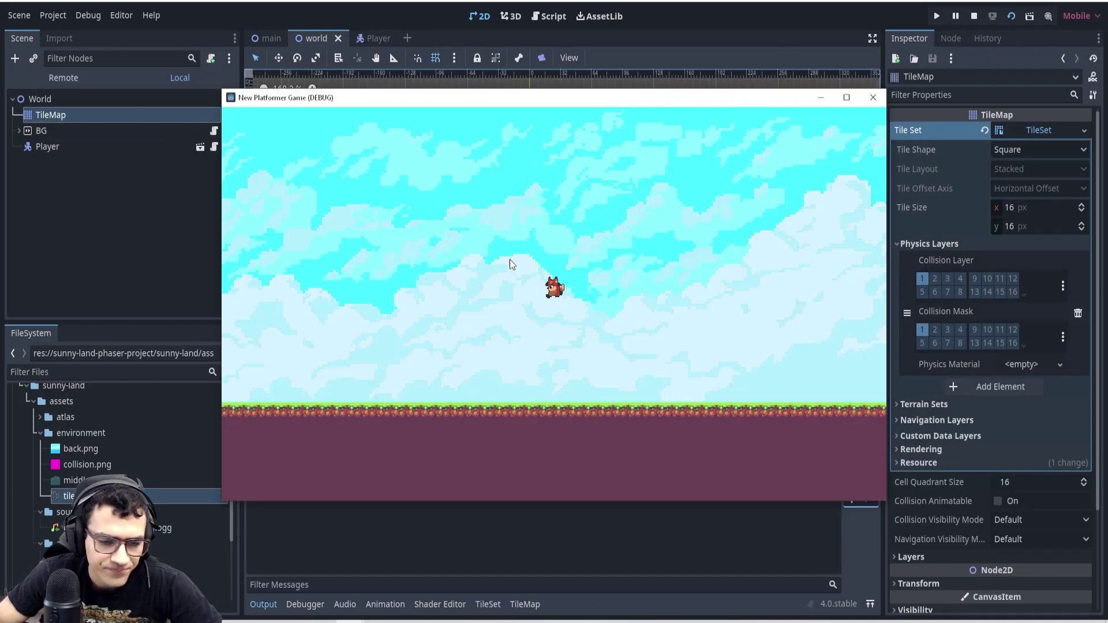
{"action": "key", "text": "Left"}
{"action": "key", "text": "space"}
{"action": "left_click", "coordinate": [126, 194]}
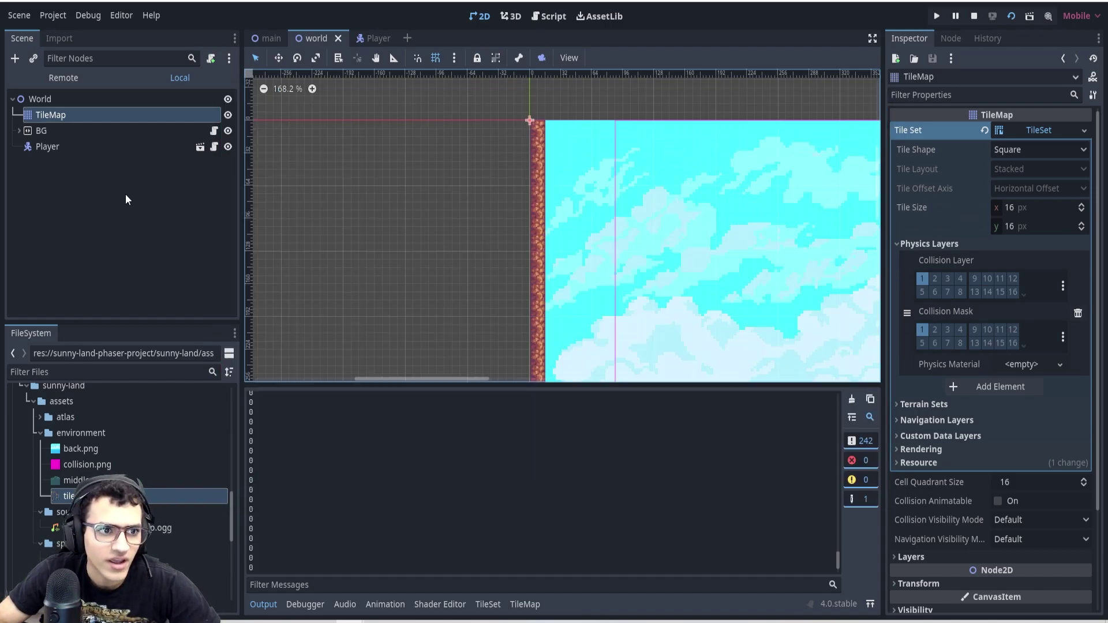
Step: Select the TileMap in the world scene, examine the left wall and ground around the player, and save the scene
{"action": "left_click", "coordinate": [79, 116]}
{"action": "middle_click_drag", "start_coordinate": [694, 351], "coordinate": [540, 287]}
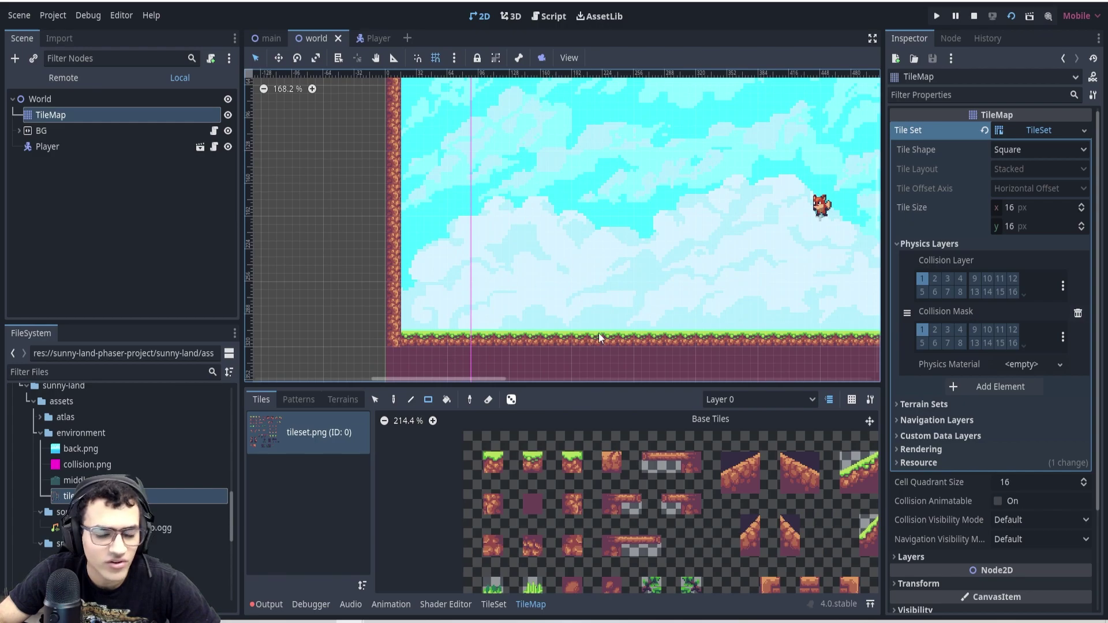
{"action": "scroll", "coordinate": [598, 335], "scroll_direction": "down", "scroll_amount": 2}
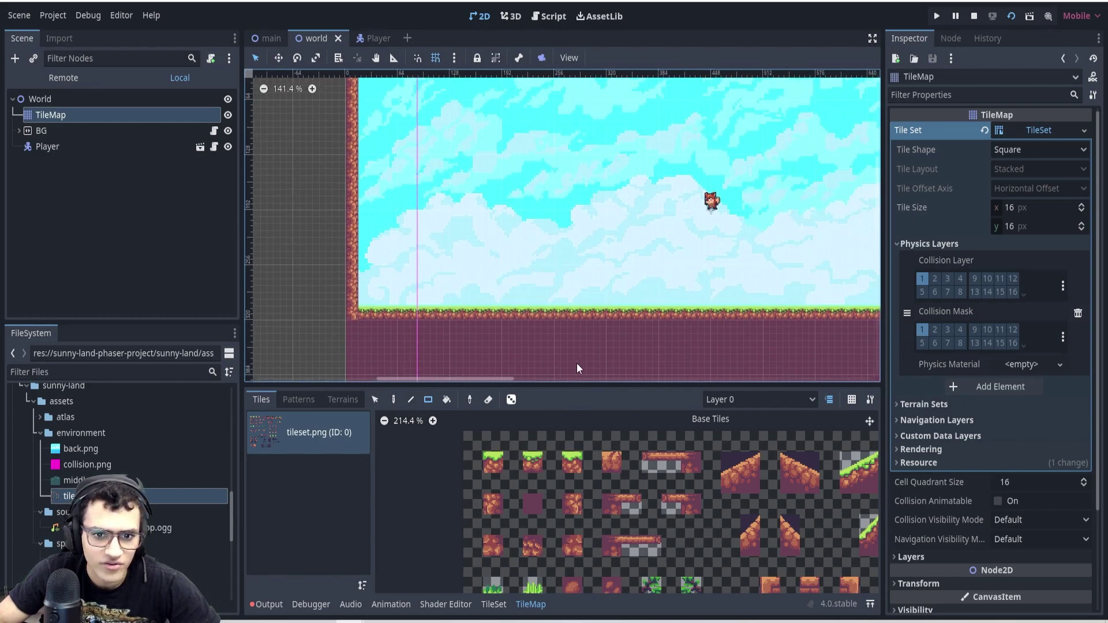
{"action": "middle_click_drag", "start_coordinate": [730, 330], "coordinate": [534, 252]}
{"action": "scroll", "coordinate": [492, 177], "scroll_direction": "down", "scroll_amount": 5}
{"action": "middle_click_drag", "start_coordinate": [453, 198], "coordinate": [546, 258]}
{"action": "key", "text": "ctrl+s"}
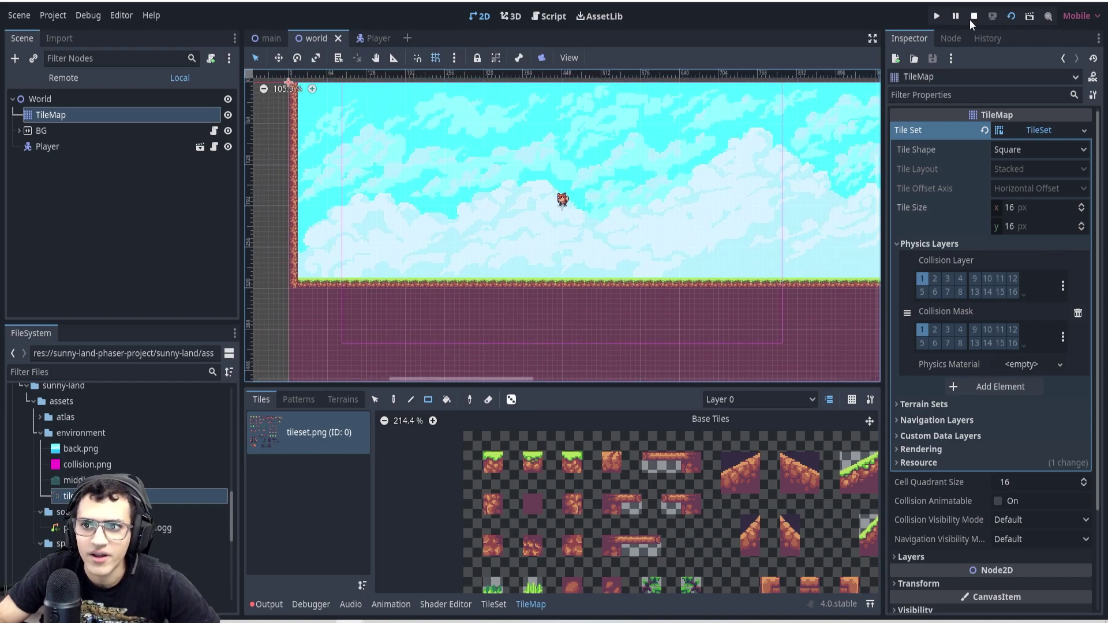